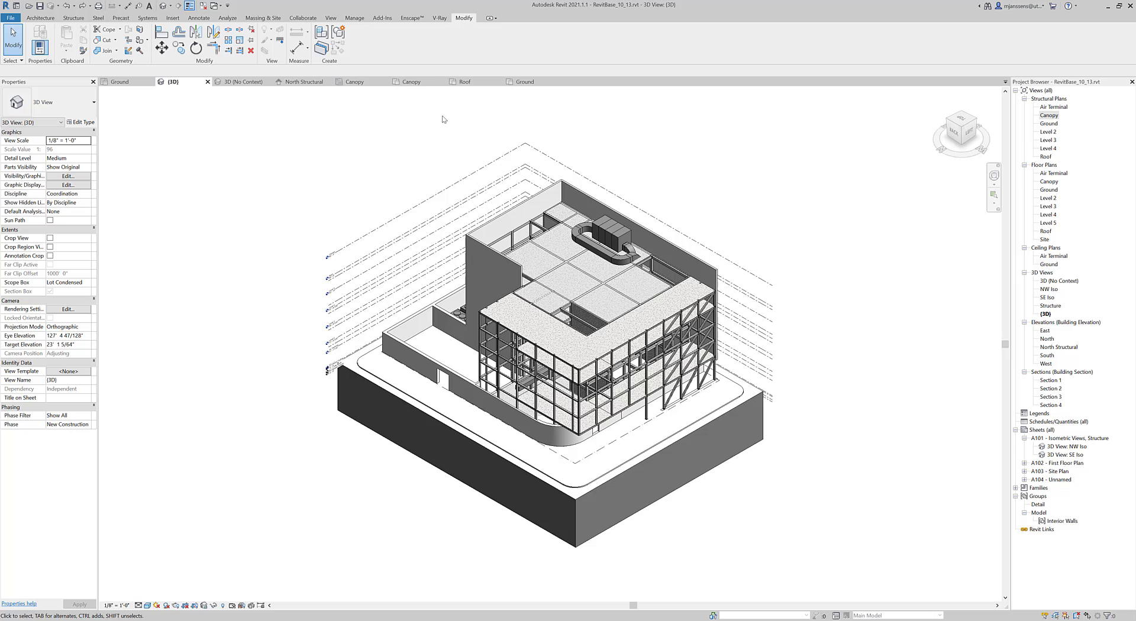
left_click(1049, 115)
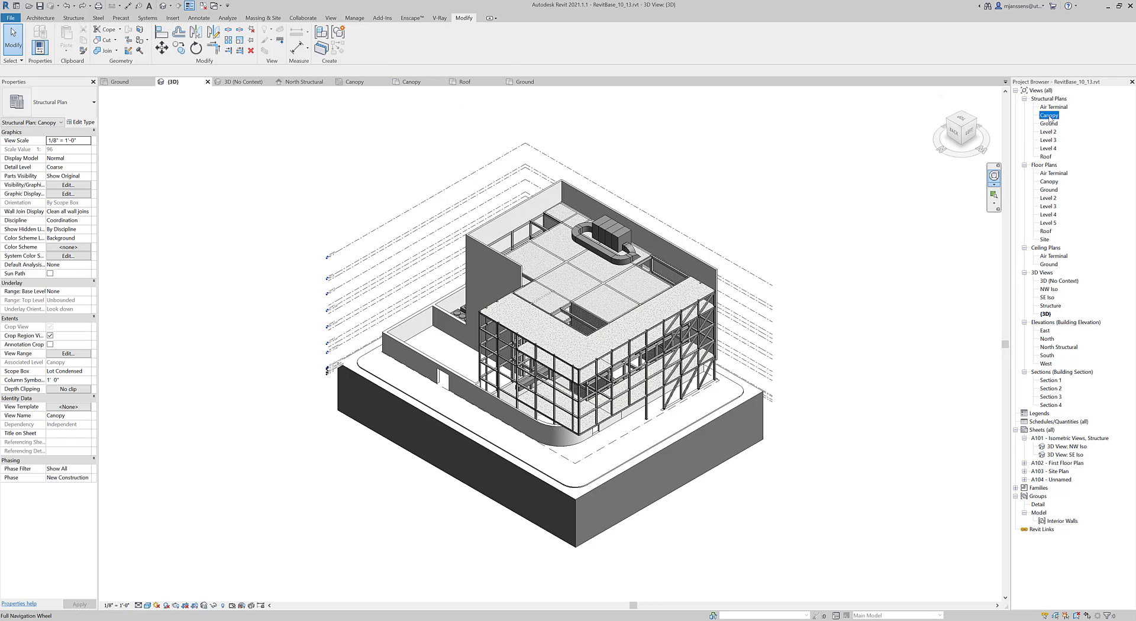
left_click(330, 18)
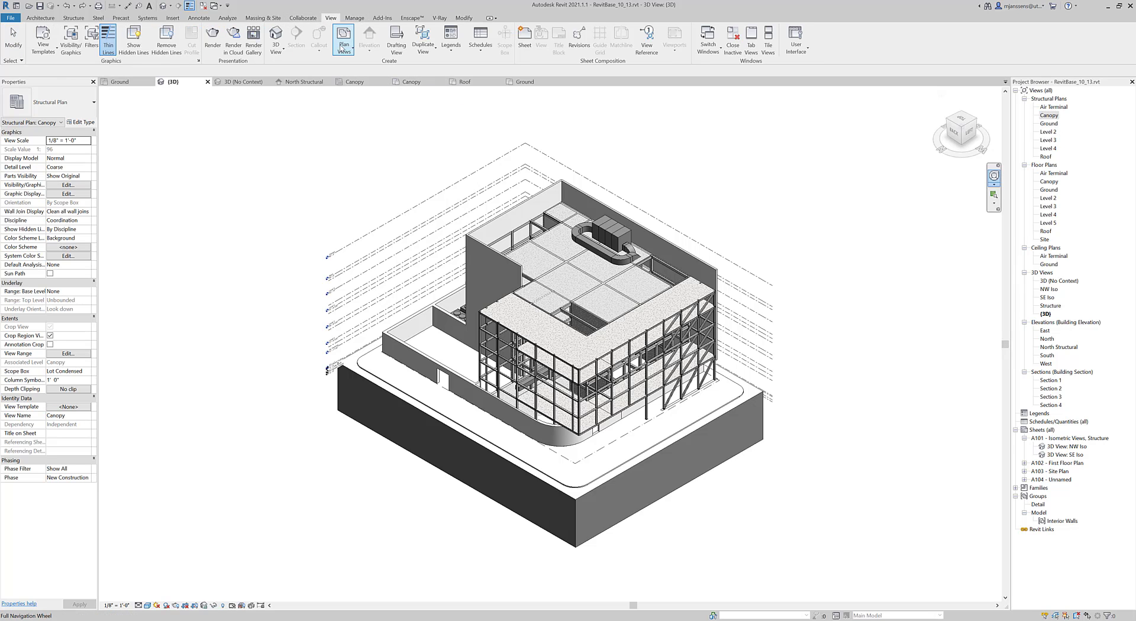
left_click(342, 43)
left_click(356, 101)
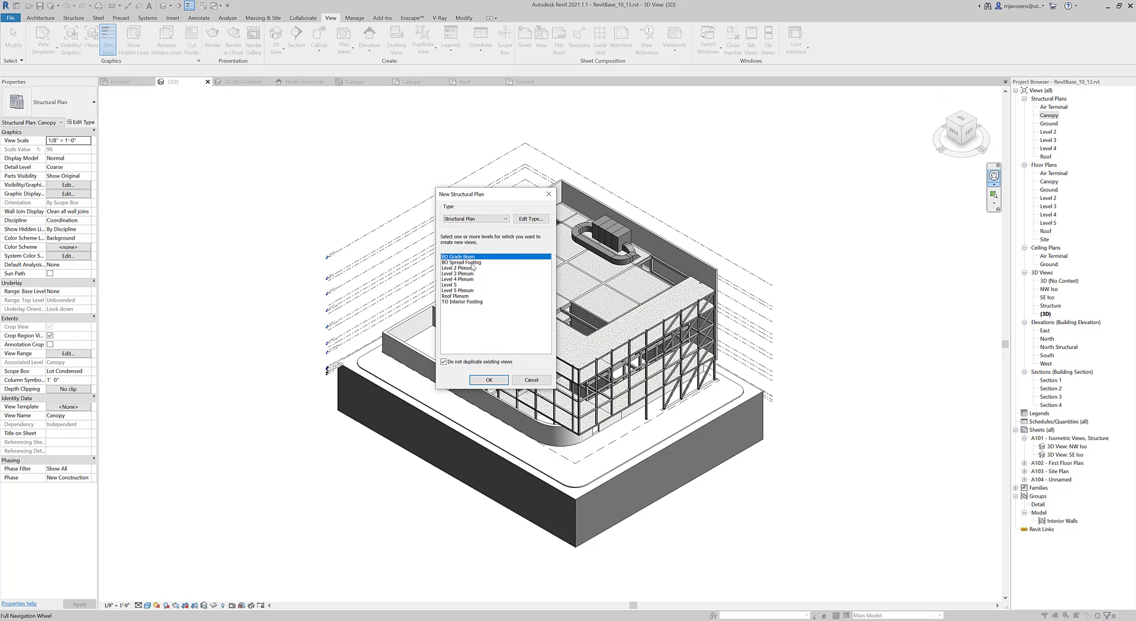
left_click(453, 361)
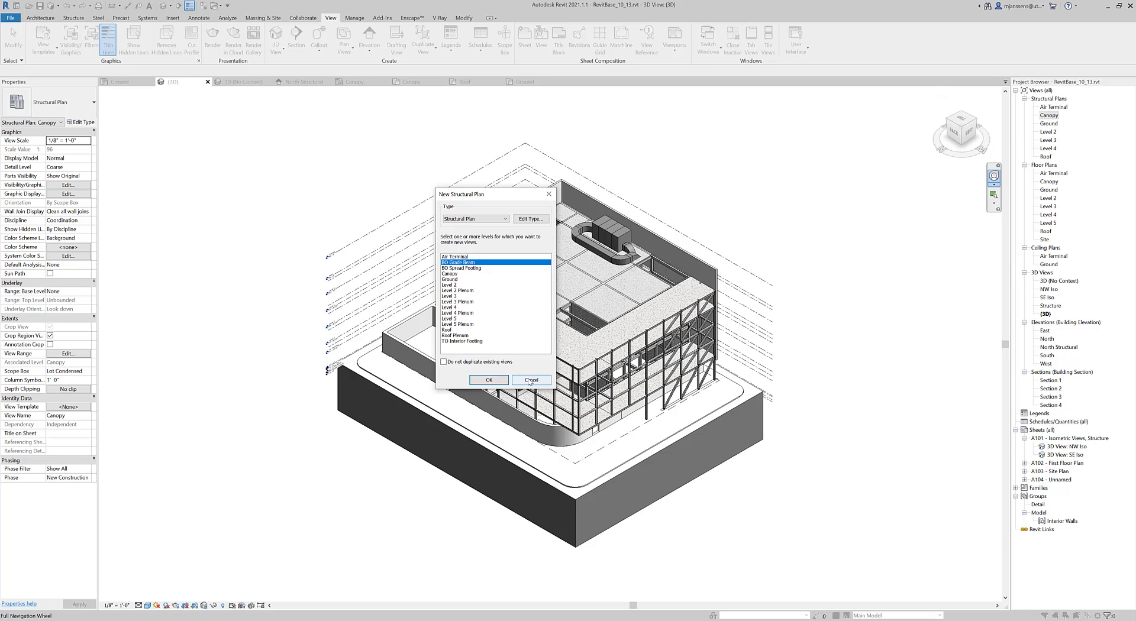
left_click(450, 274)
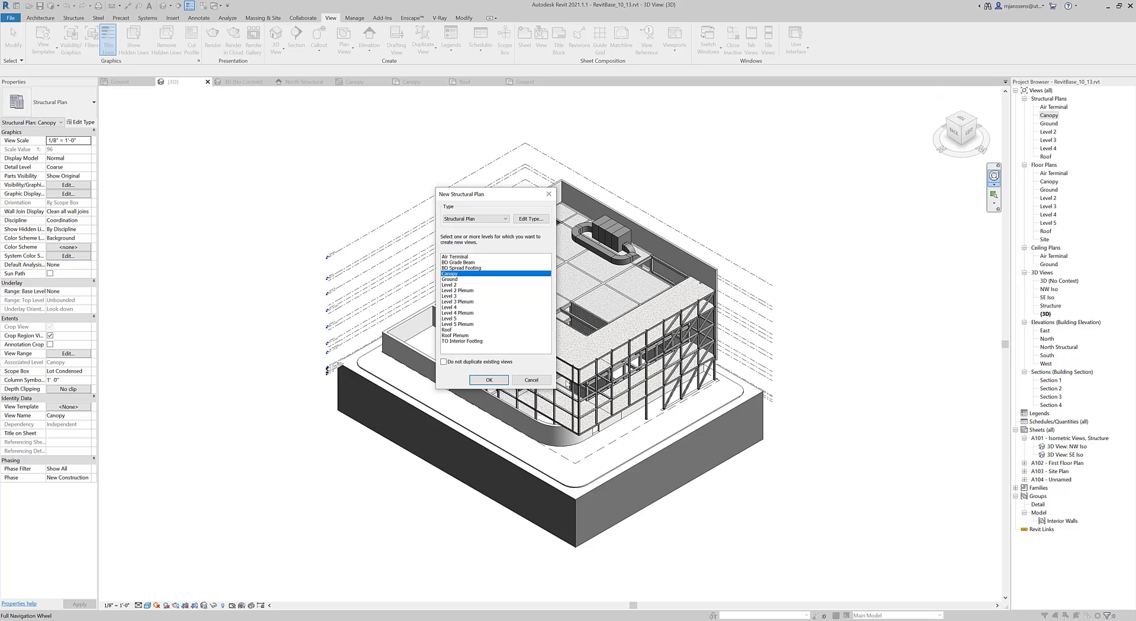
left_click(531, 380)
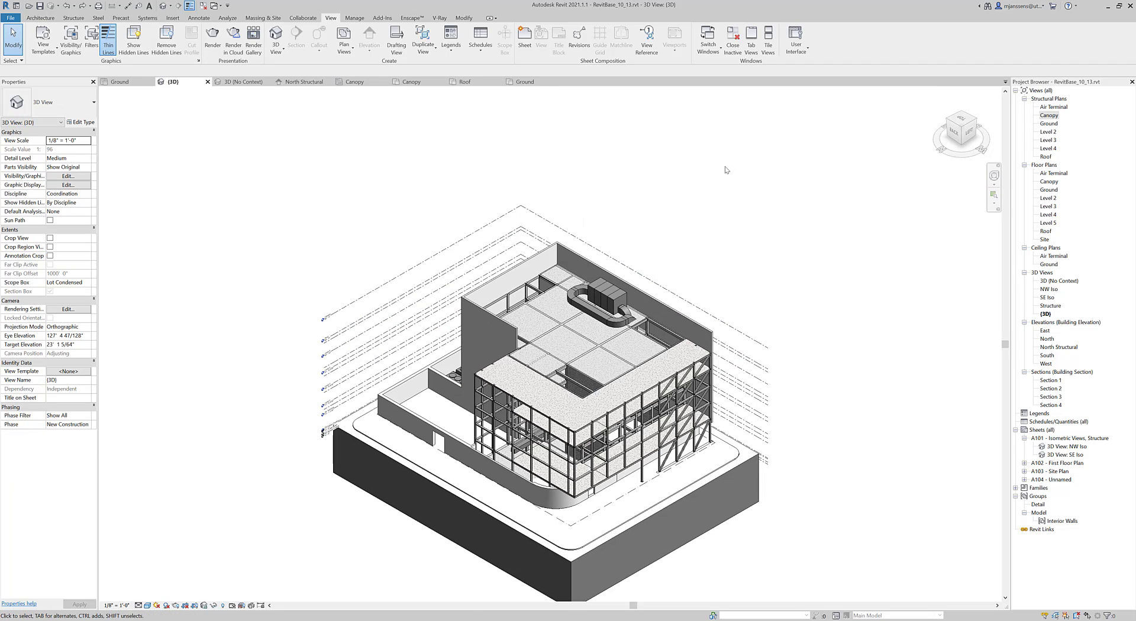
Close all inactive views and open the Canopy structural plan.
left_click(203, 6)
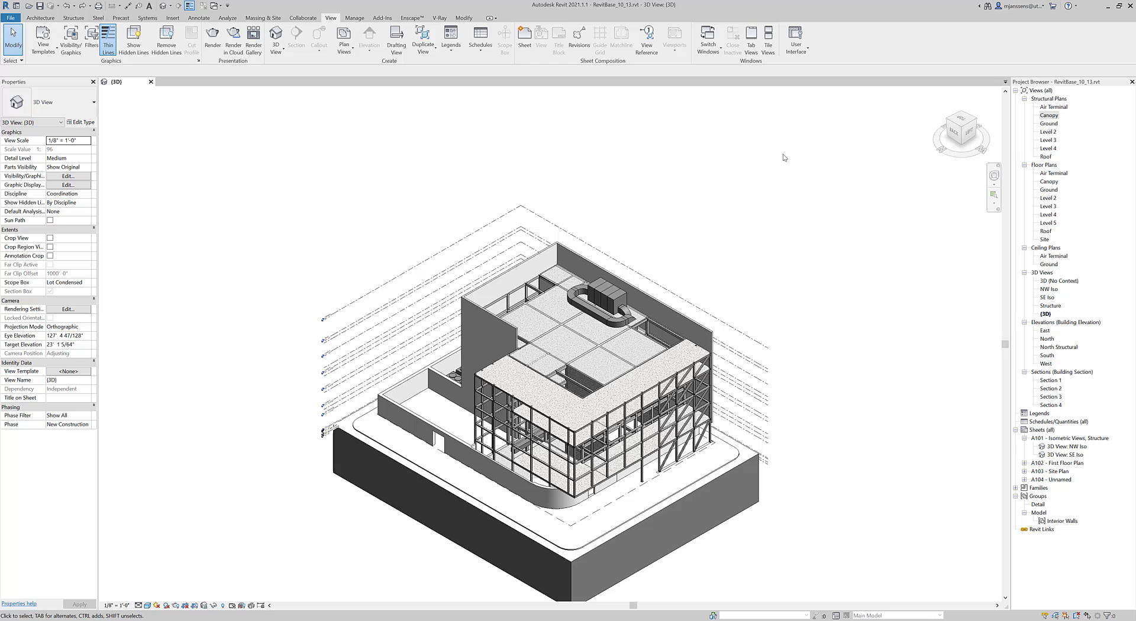
double_click(1049, 116)
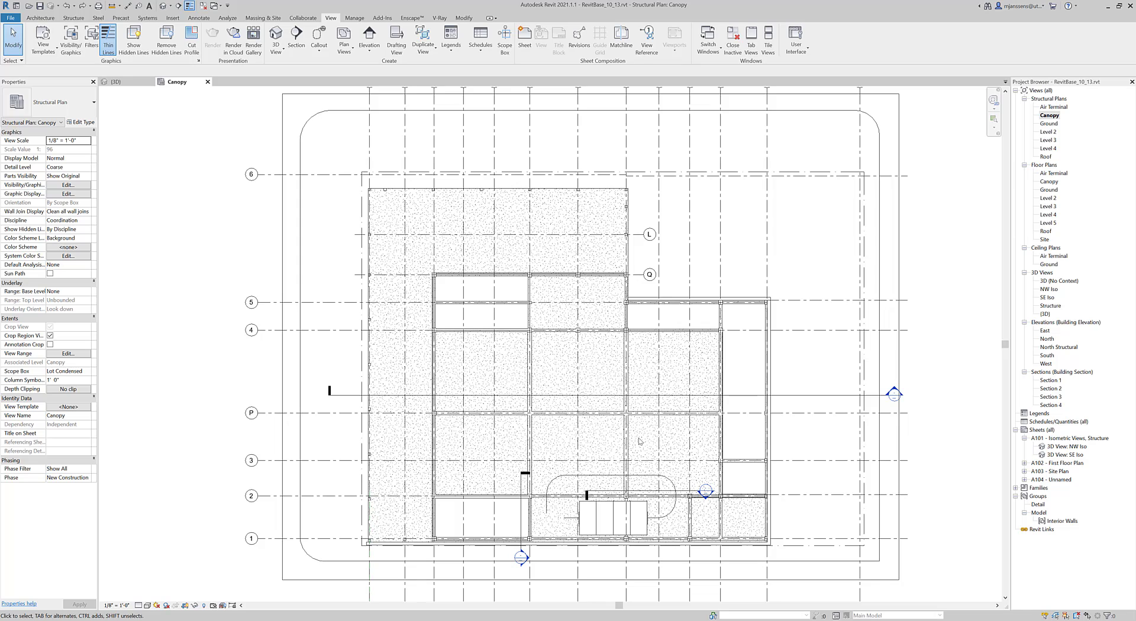
Set both the bottom and the view depth level of the Canopy plan's view range to Unlimited.
key("v")
key("r")
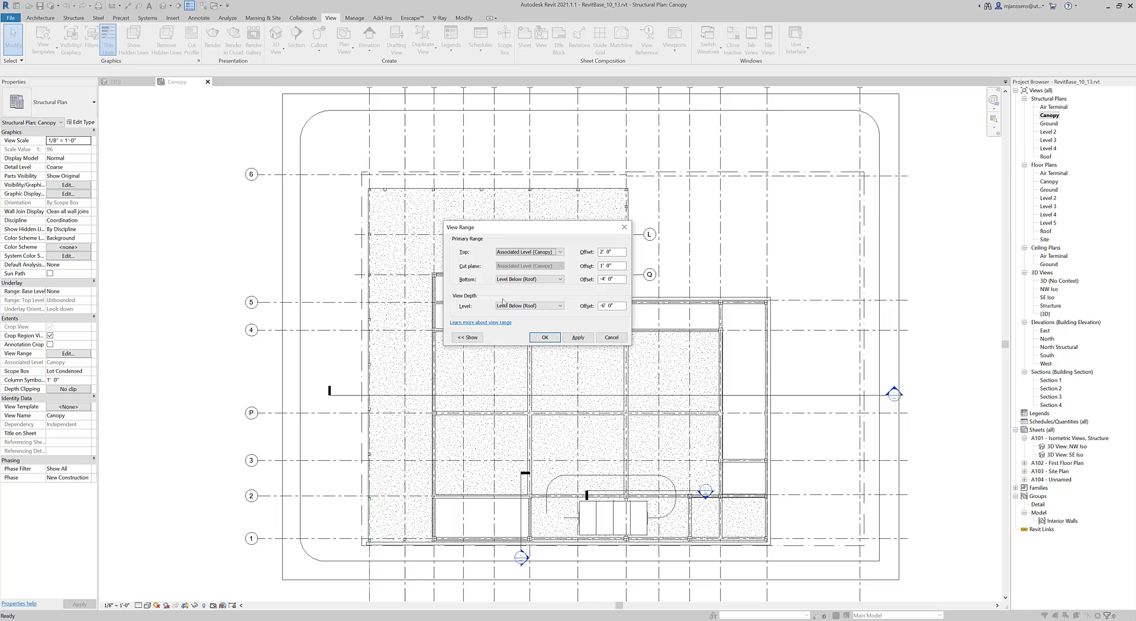
left_click_drag(476, 233, 256, 327)
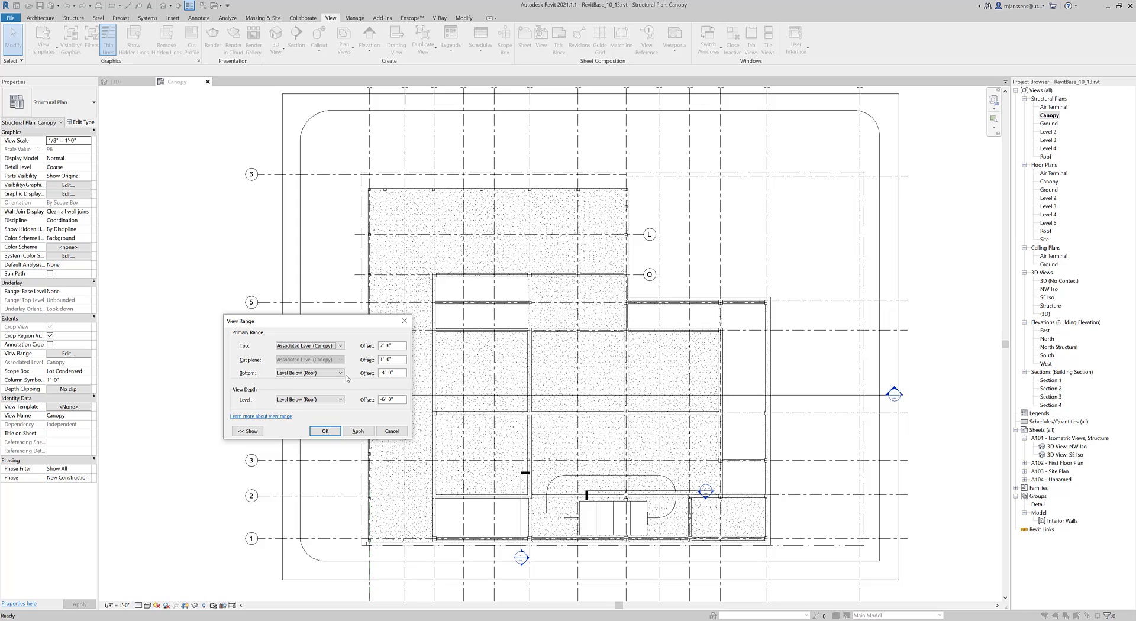
left_click(337, 374)
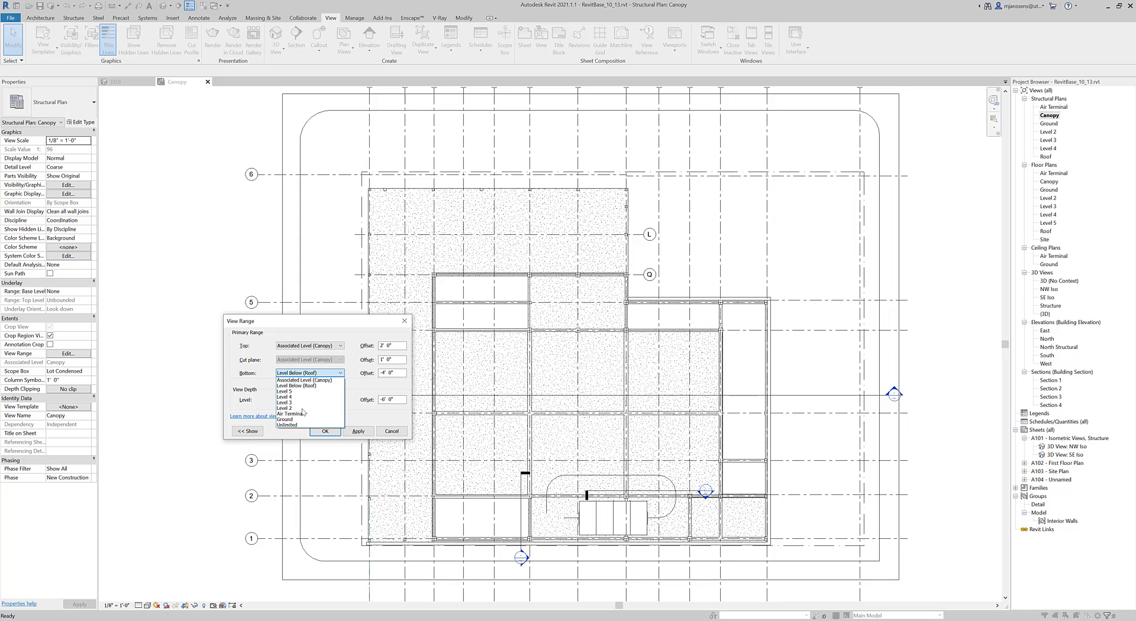
left_click(298, 426)
left_click(313, 405)
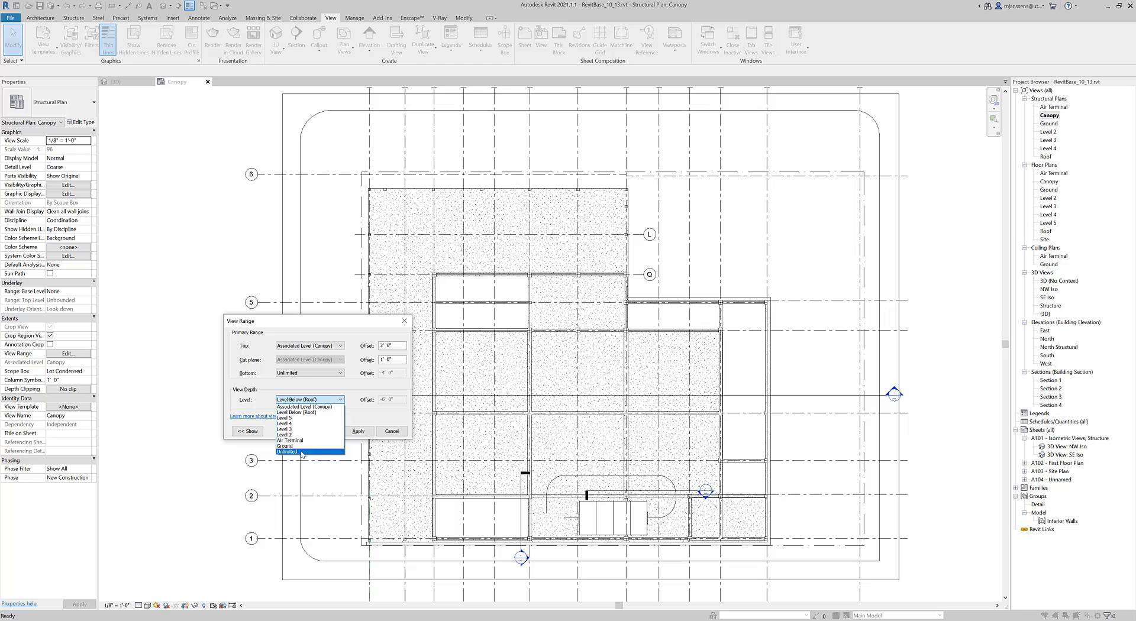
left_click(305, 453)
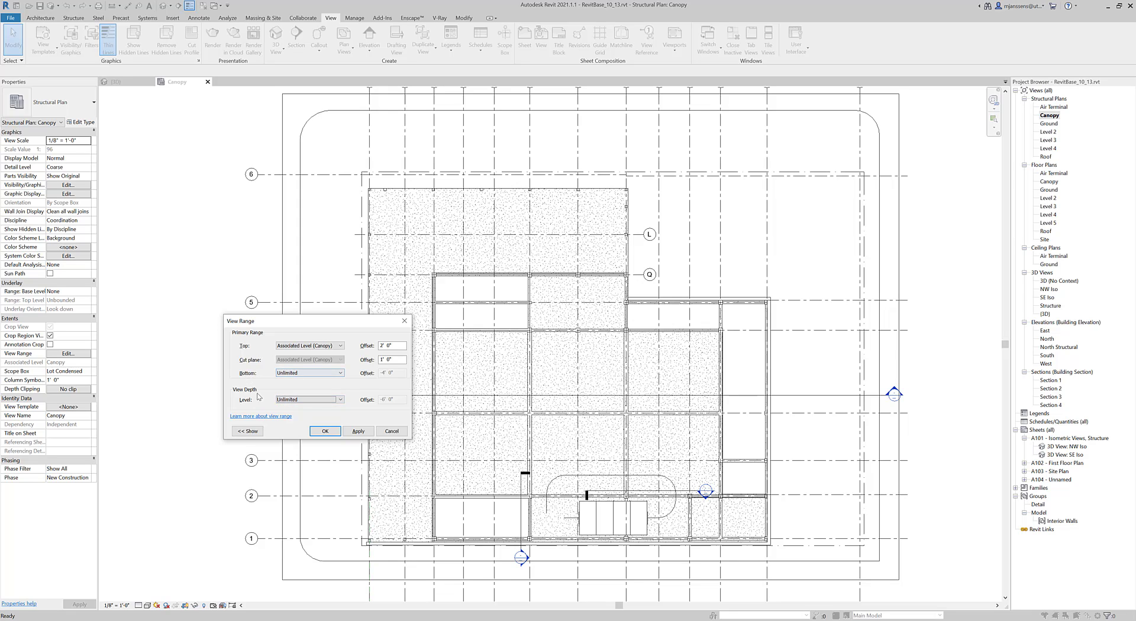
left_click(358, 431)
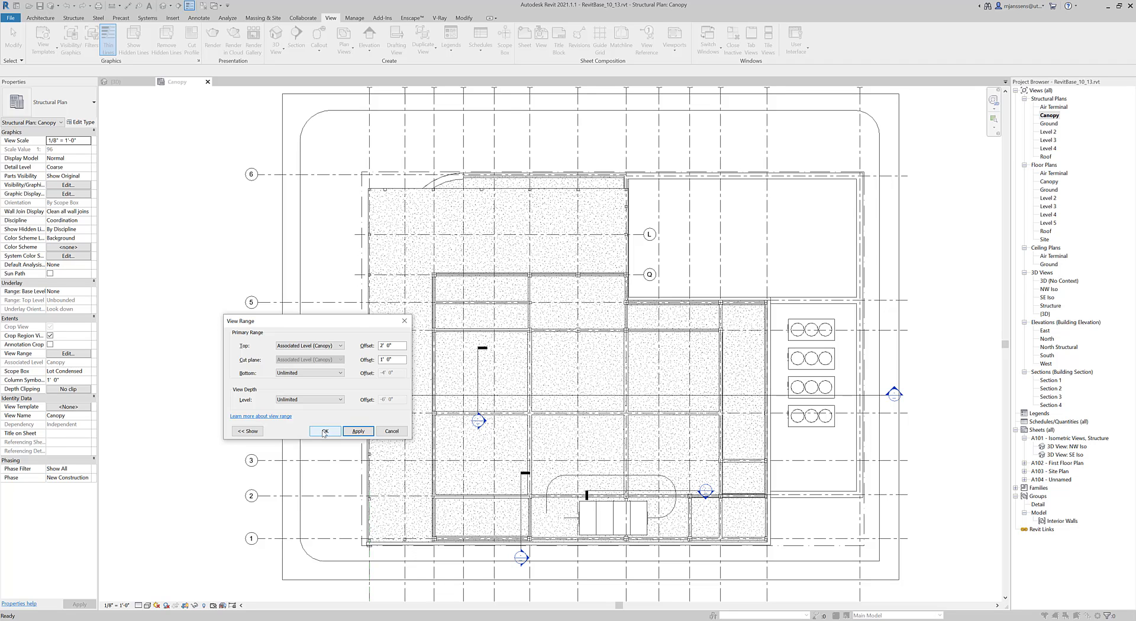
left_click(324, 431)
Place vertical HSS10X10X3/8 structural columns with depth to Roof at the column grid intersections along grids 4 and P.
middle_click_drag(532, 421, 512, 428)
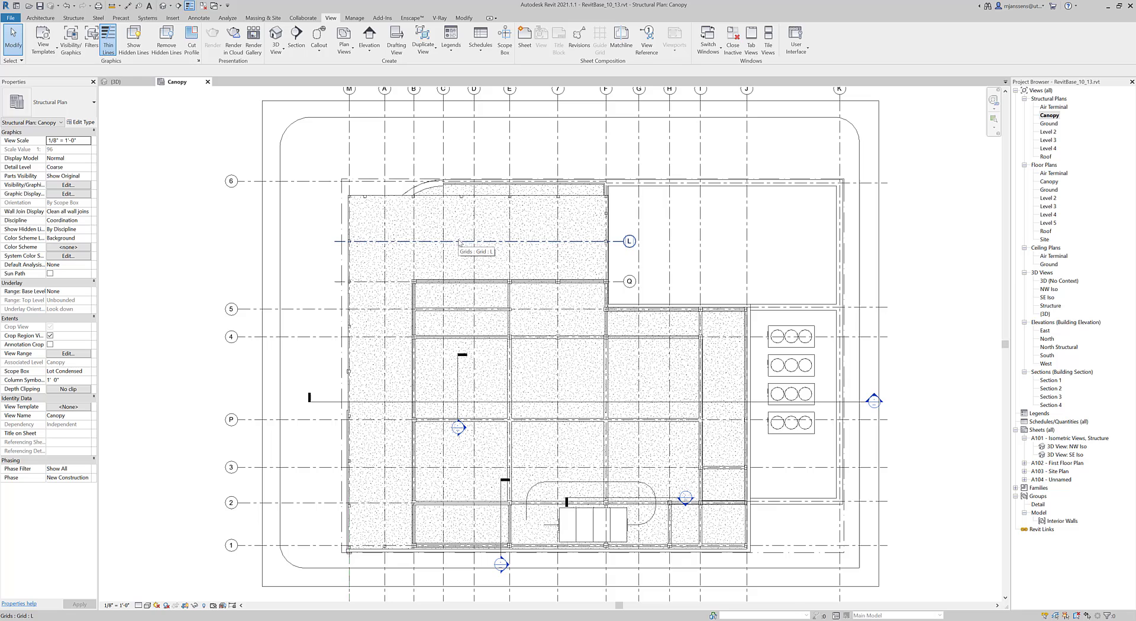
middle_click_drag(564, 407, 541, 399)
scroll(572, 405, "up", 1)
middle_click_drag(604, 374, 625, 373)
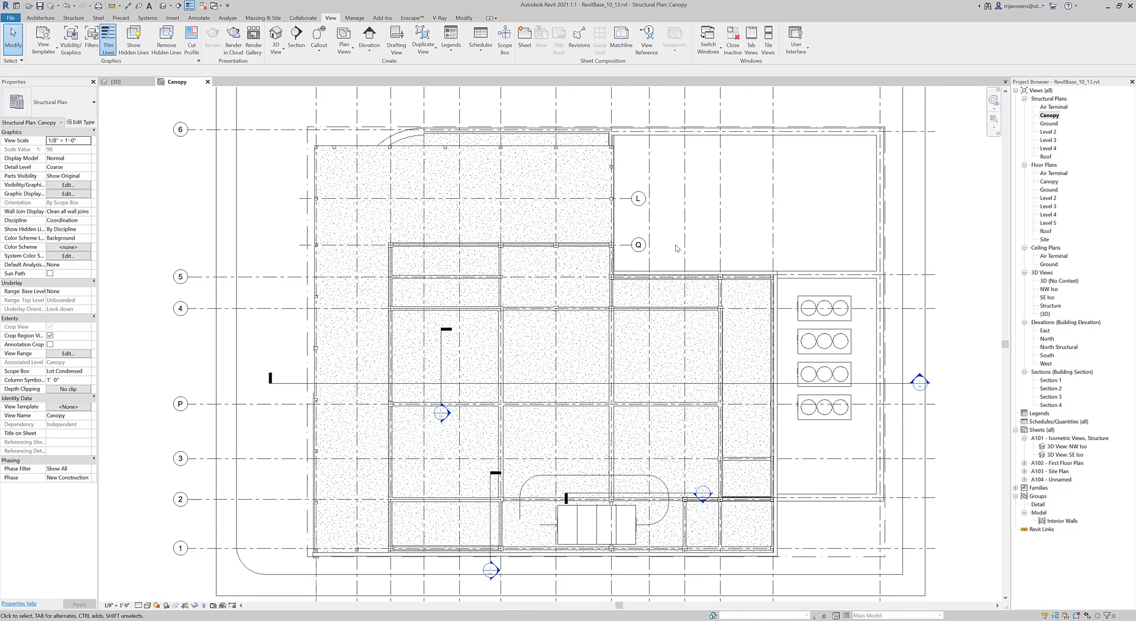
left_click(74, 18)
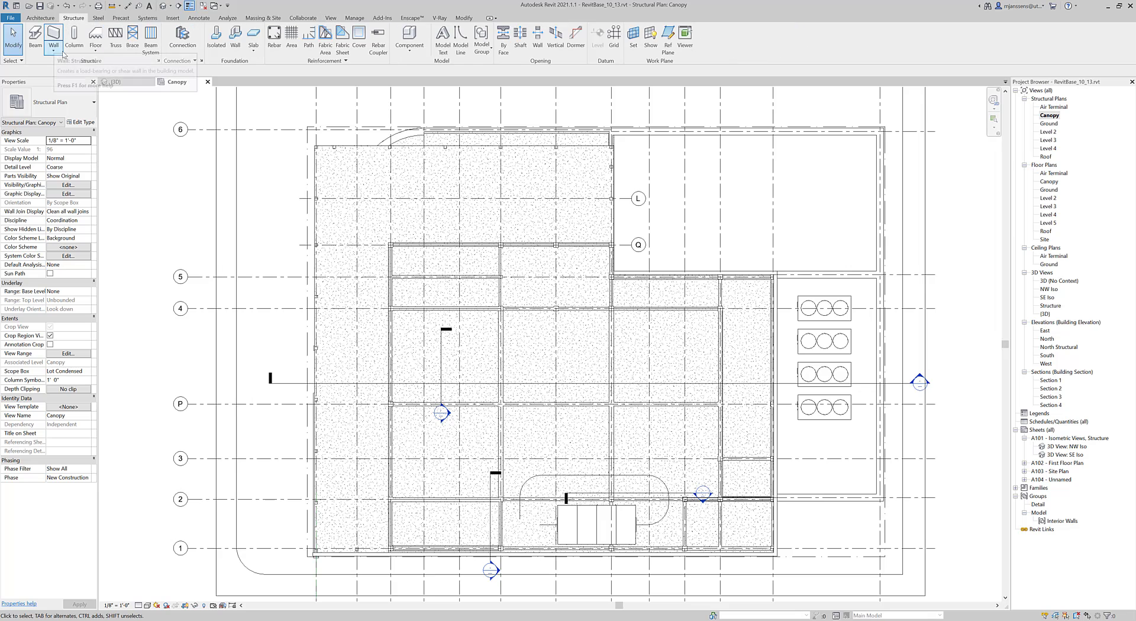
left_click(74, 37)
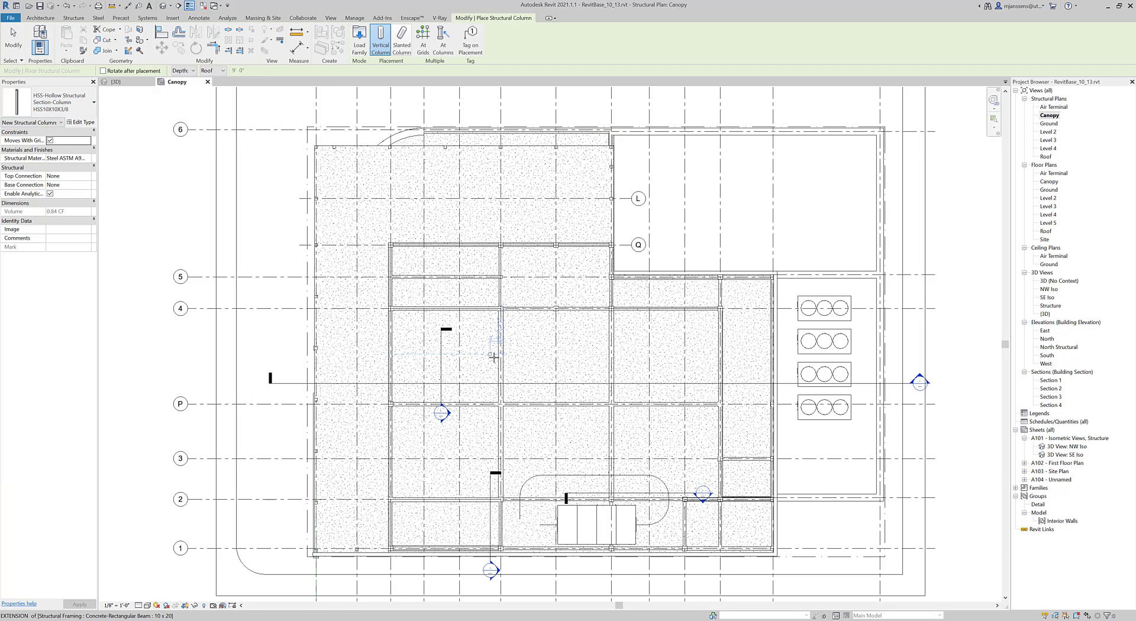
middle_click_drag(395, 405, 431, 418)
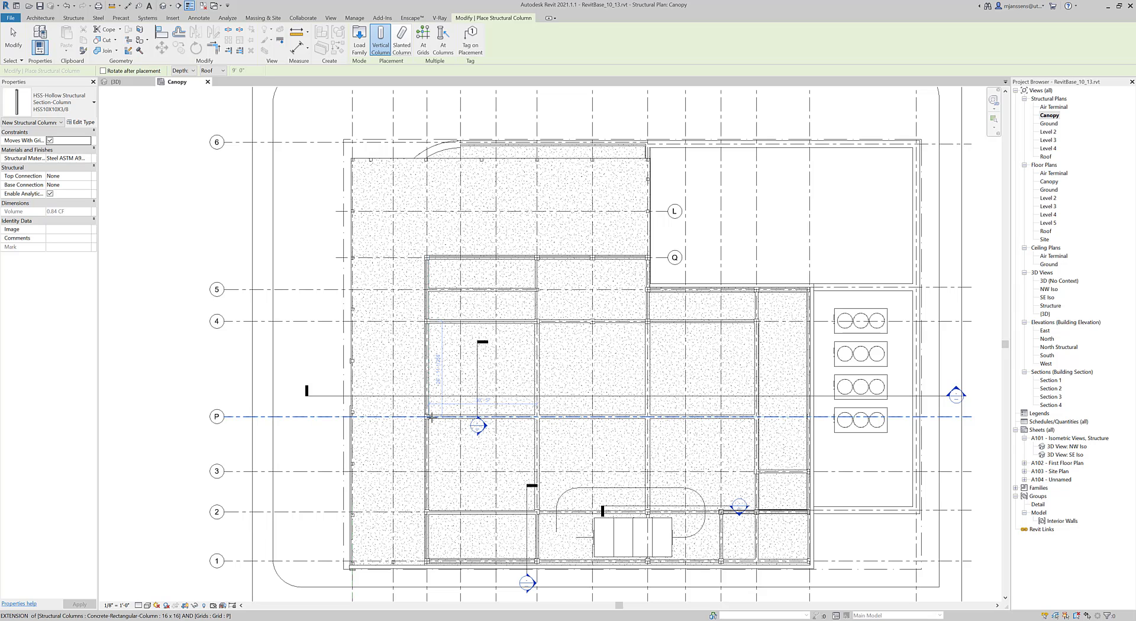
scroll(568, 426, "up", 2)
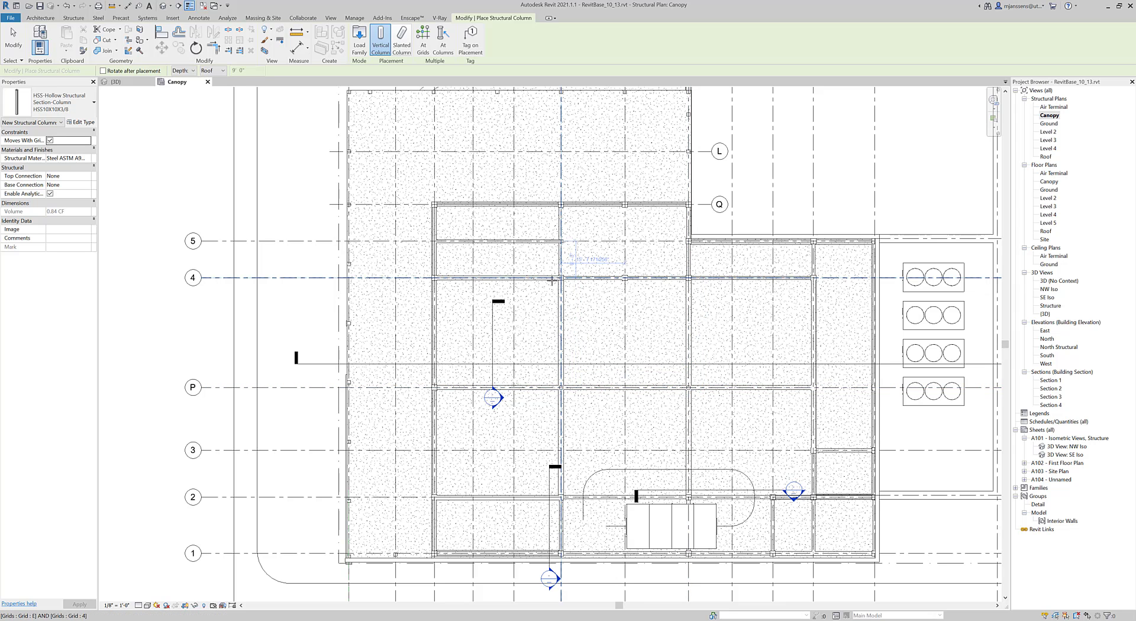
left_click(434, 278)
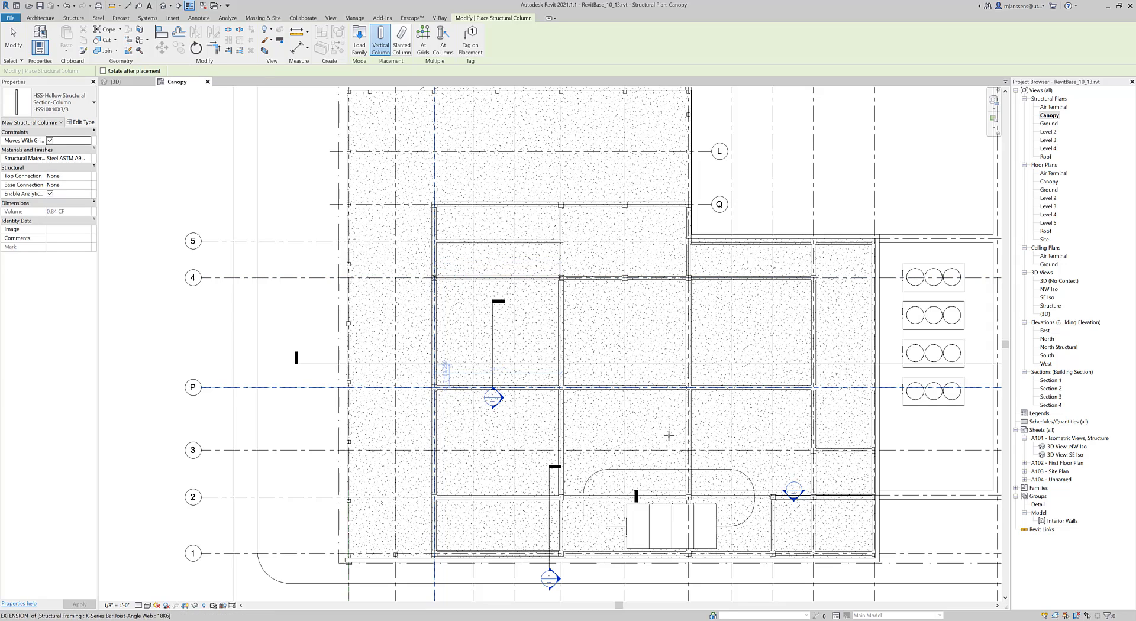
mouse_move(686, 454)
middle_mouse_down()
mouse_move(685, 416)
mouse_move(732, 446)
mouse_move(330, 396)
middle_mouse_up()
scroll(565, 456, "up", 3)
scroll(376, 415, "up", 4)
scroll(330, 396, "down", 1)
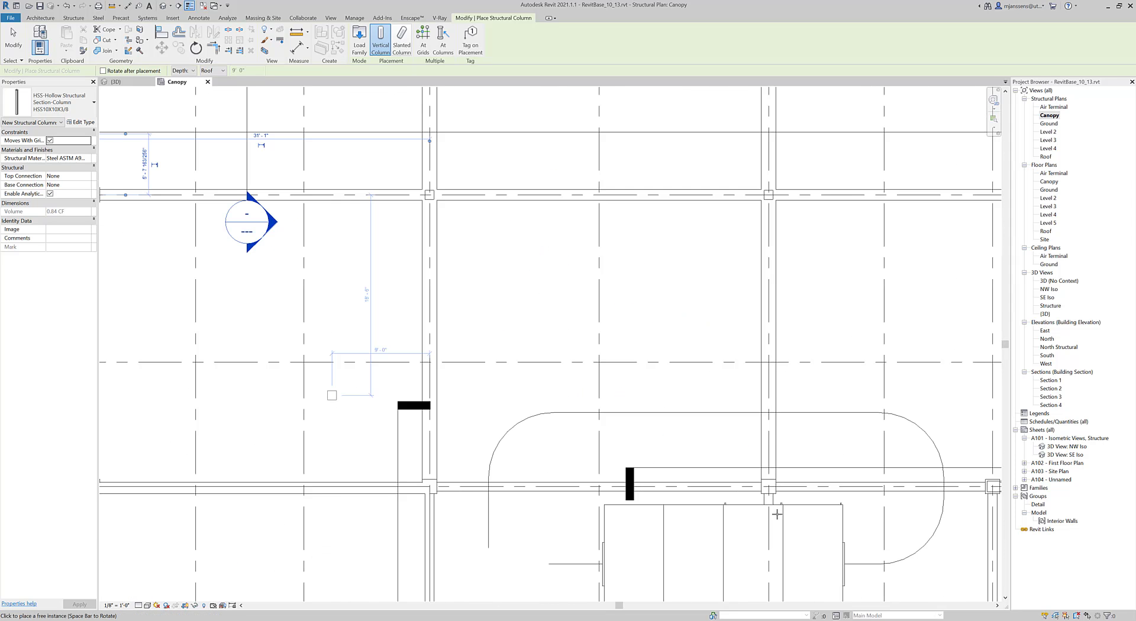
Place more HSS10X10X3/8 columns along grid 3 at grids B, E, F and I, and one where grids I and P cross.
mouse_move(364, 440)
middle_mouse_down()
mouse_move(783, 491)
mouse_move(400, 427)
middle_mouse_up()
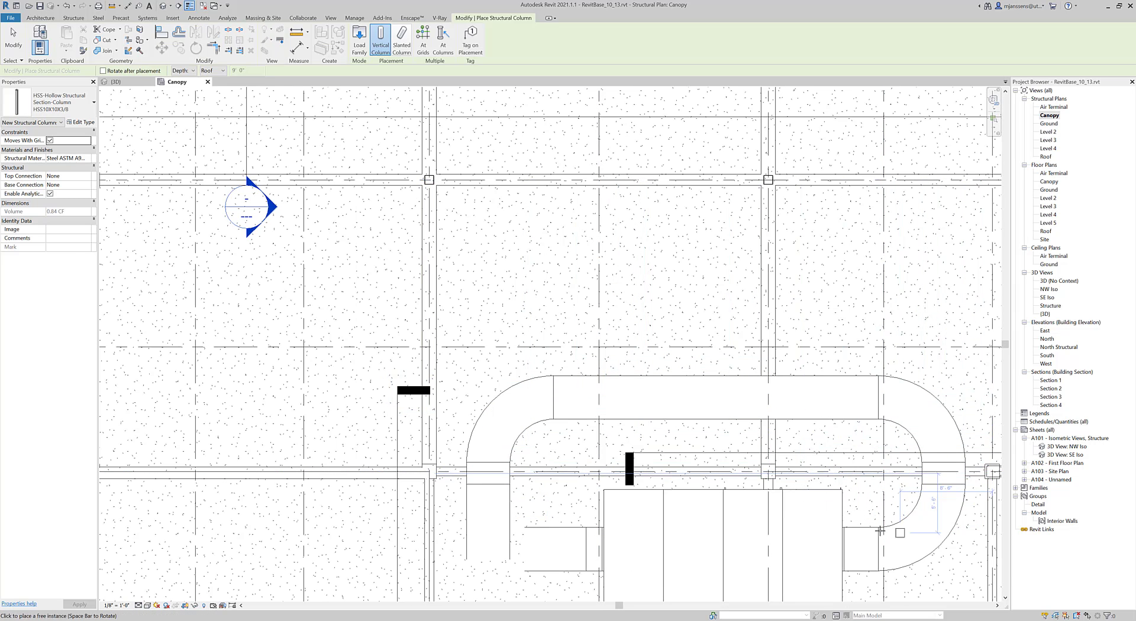
middle_click_drag(458, 432, 790, 450)
middle_click_drag(321, 386, 427, 384)
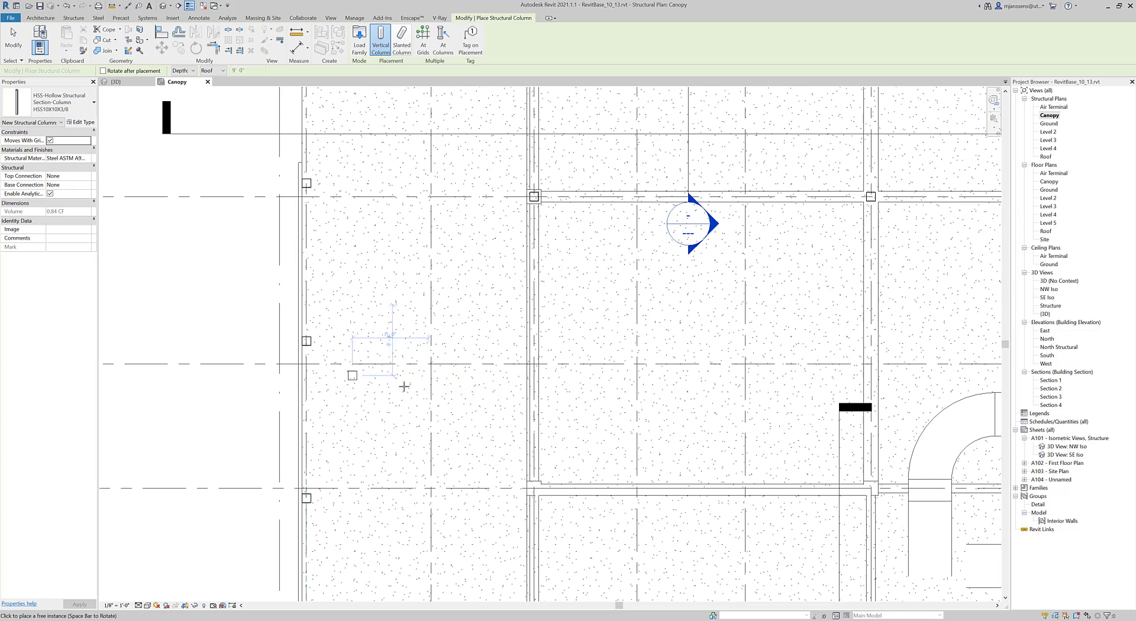
middle_click_drag(599, 404, 491, 388)
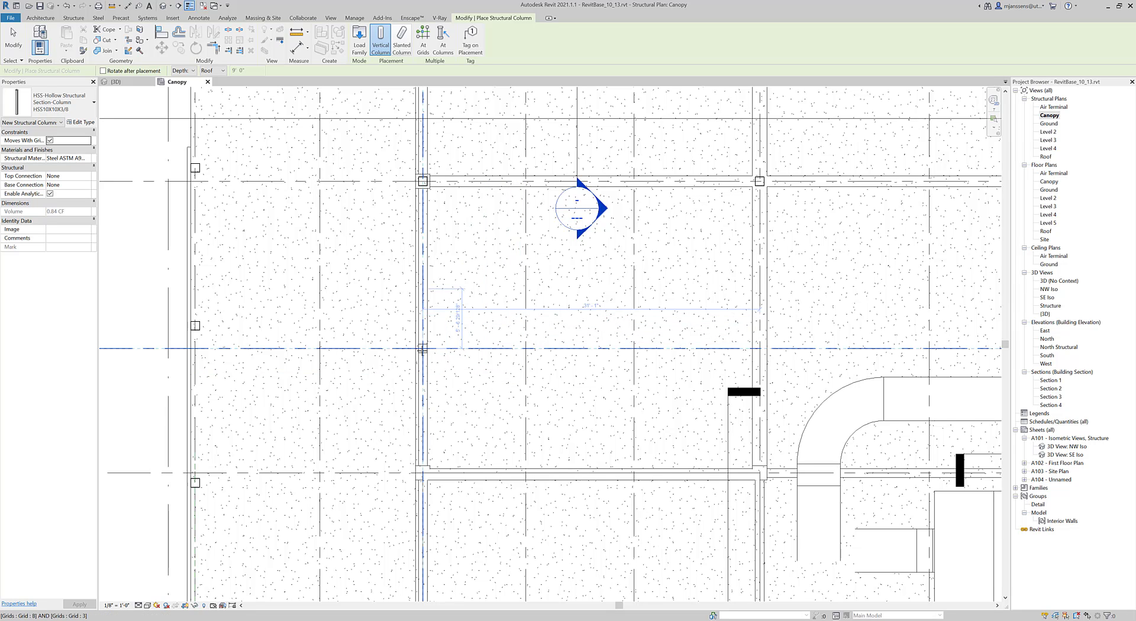
middle_click_drag(760, 349, 235, 353)
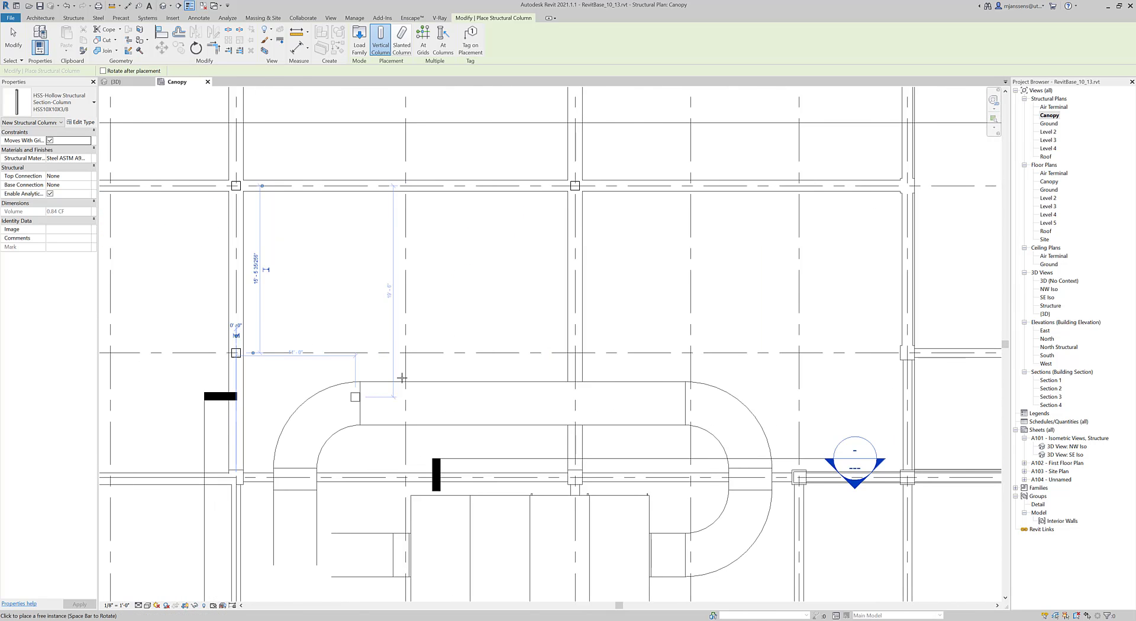
left_click(574, 354)
middle_click_drag(831, 362, 563, 382)
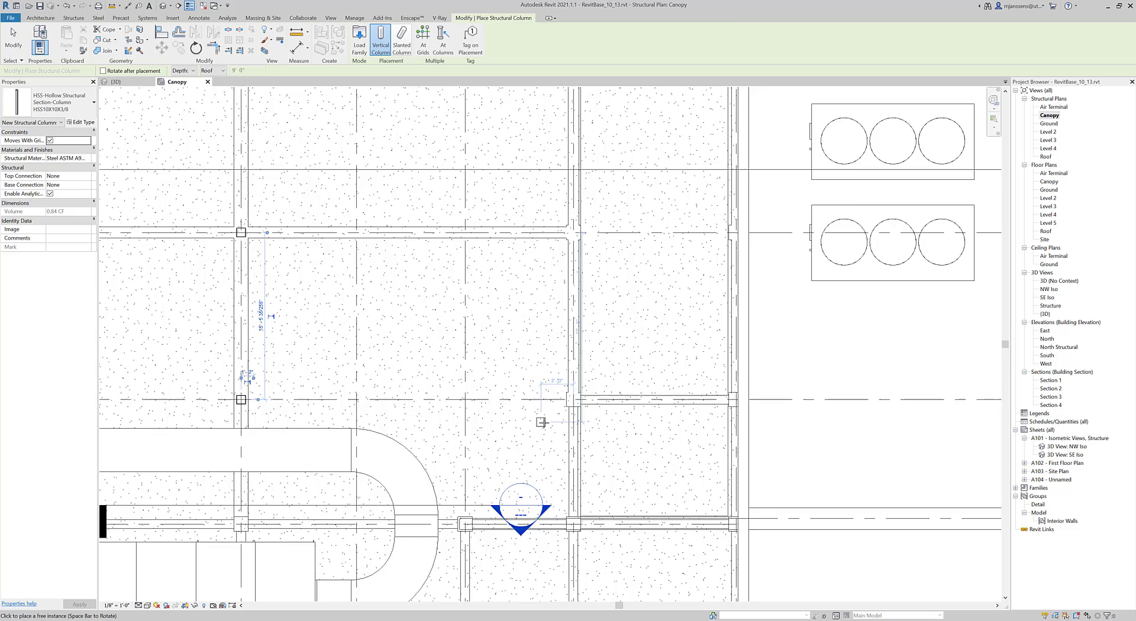
scroll(540, 423, "up", 1)
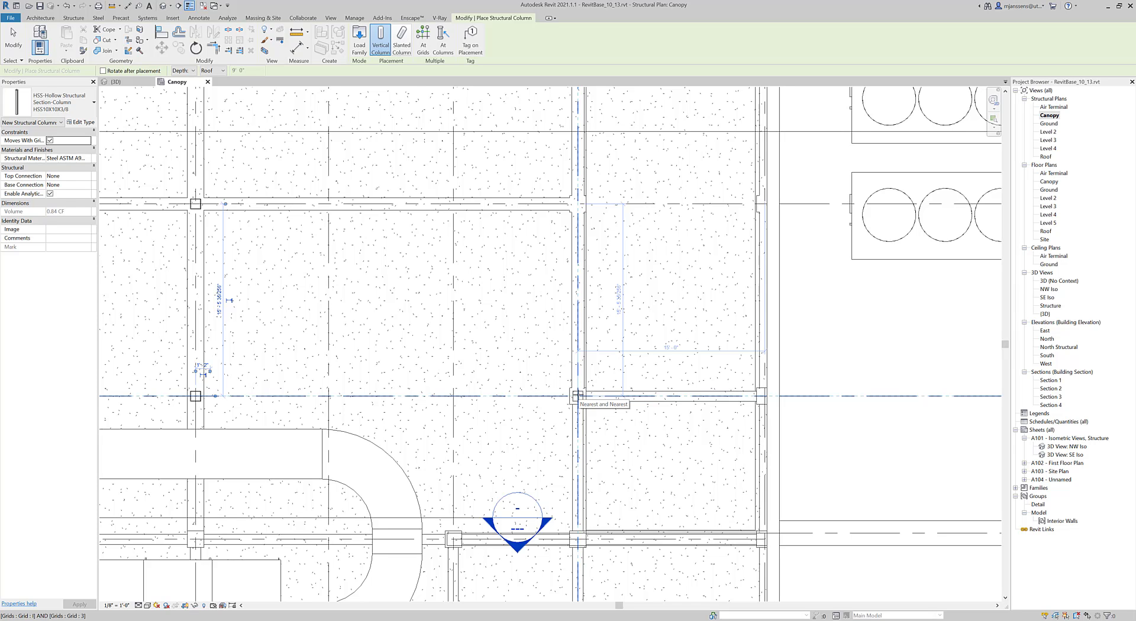
middle_click_drag(558, 233, 552, 439)
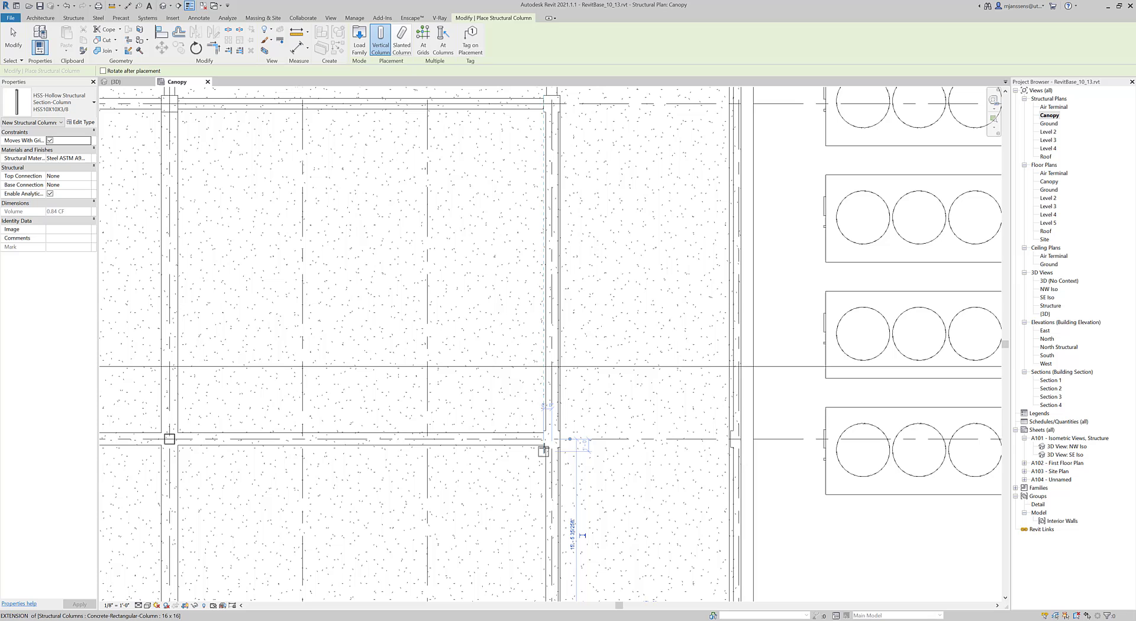
middle_click_drag(558, 255, 555, 496)
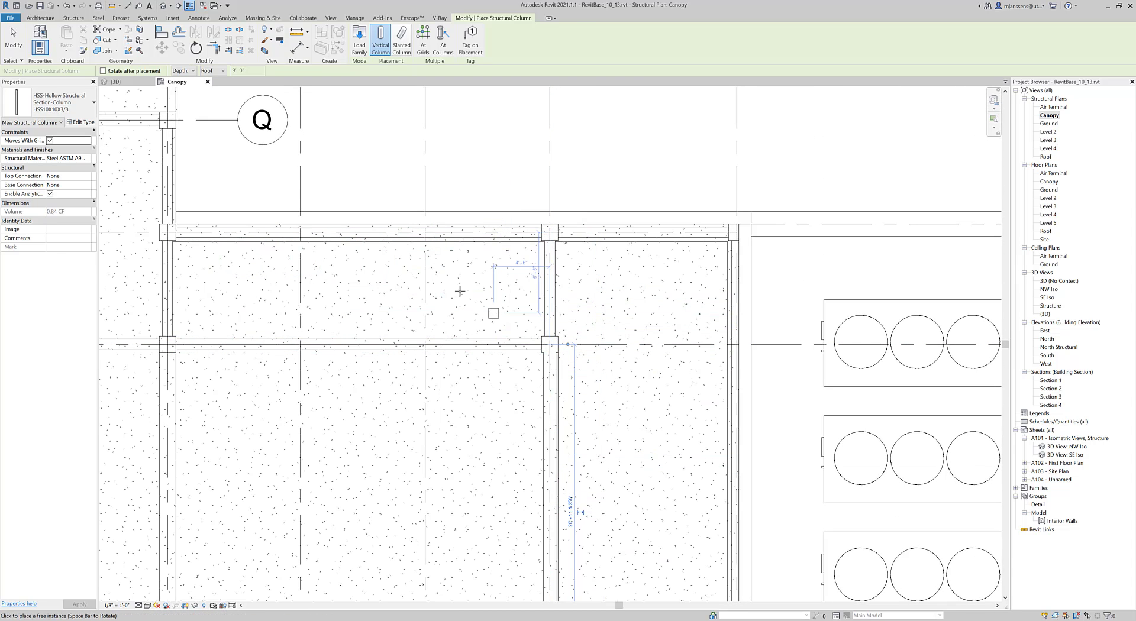
left_click(13, 37)
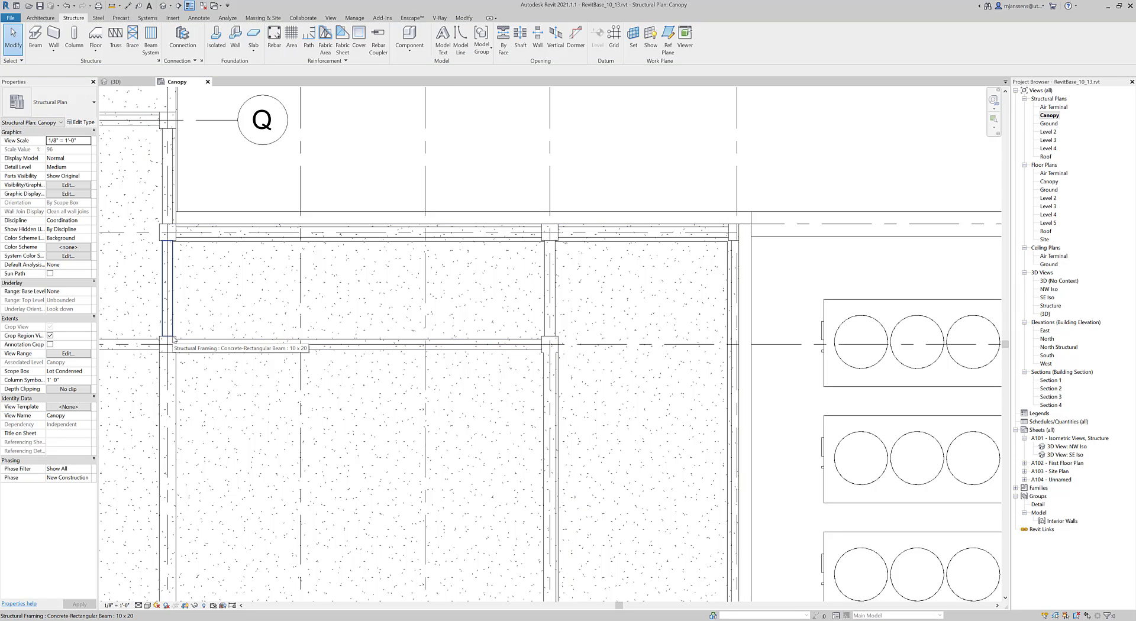
Create columns similar to the 16 x 16 concrete column at grids I and 4, placing them along grid 4 and at grid 5's crossings with F and J.
left_click(556, 340)
right_click(557, 340)
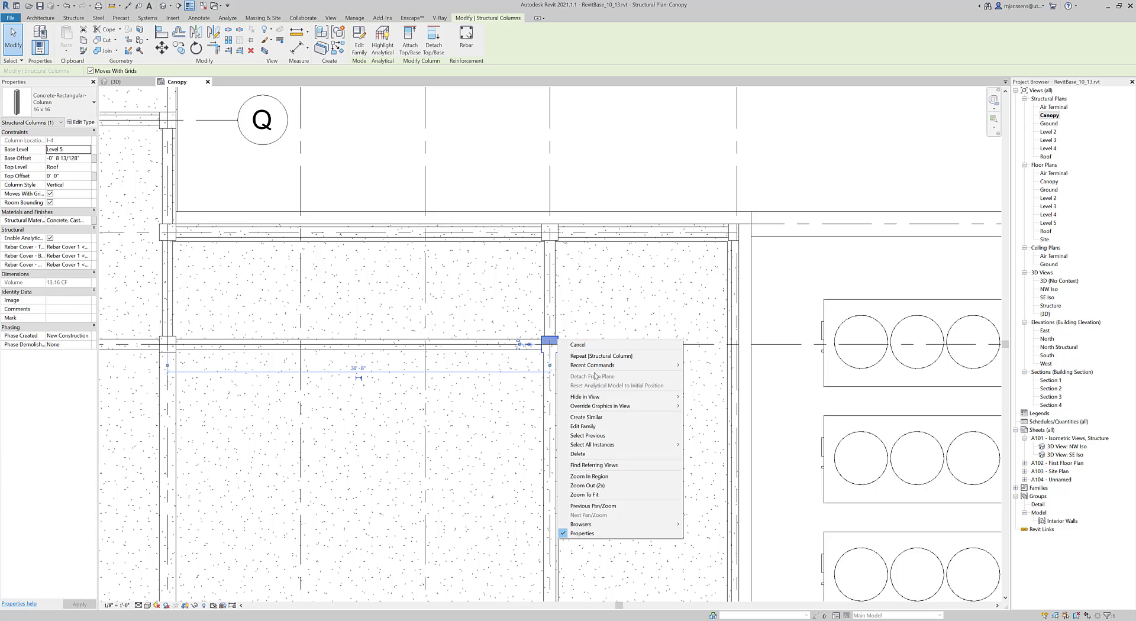
left_click(600, 417)
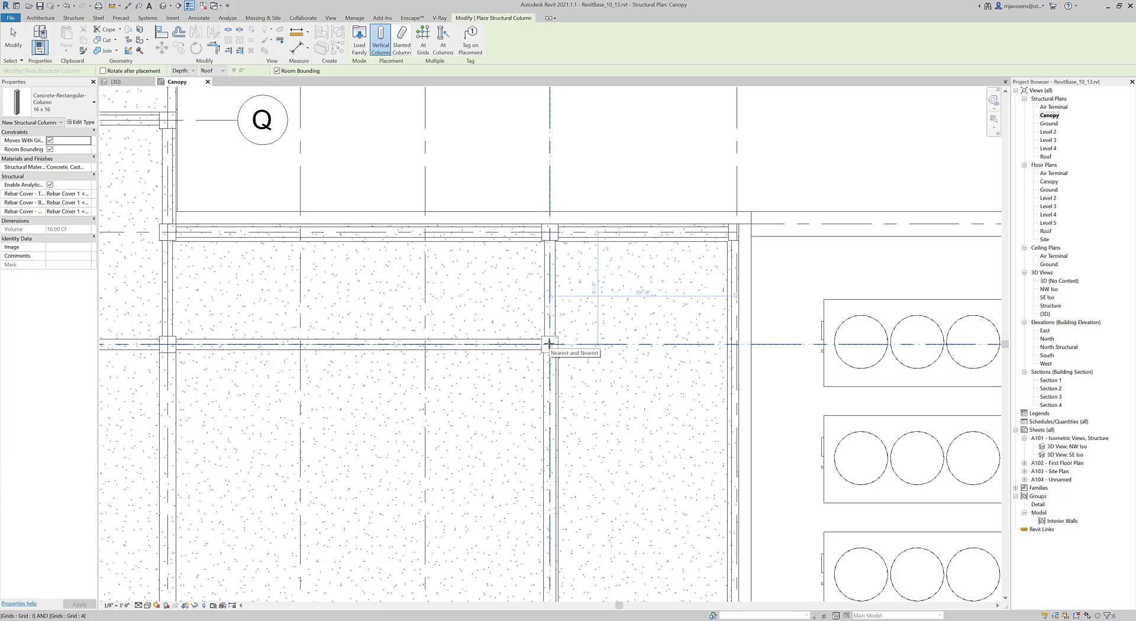
middle_click_drag(303, 386, 625, 385)
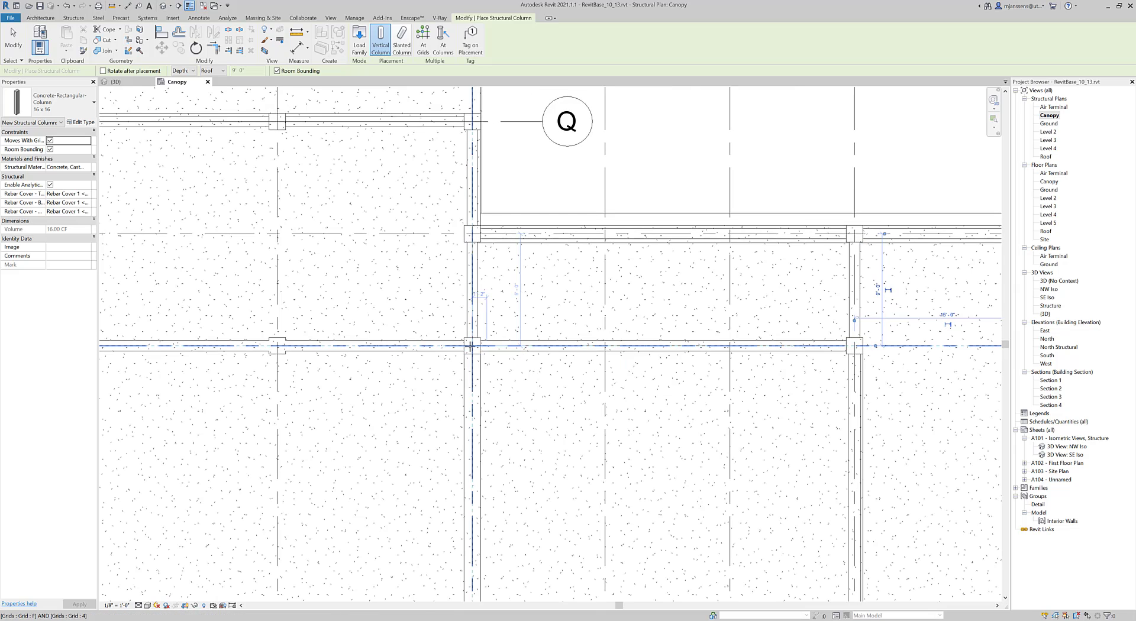
middle_click_drag(266, 370, 438, 347)
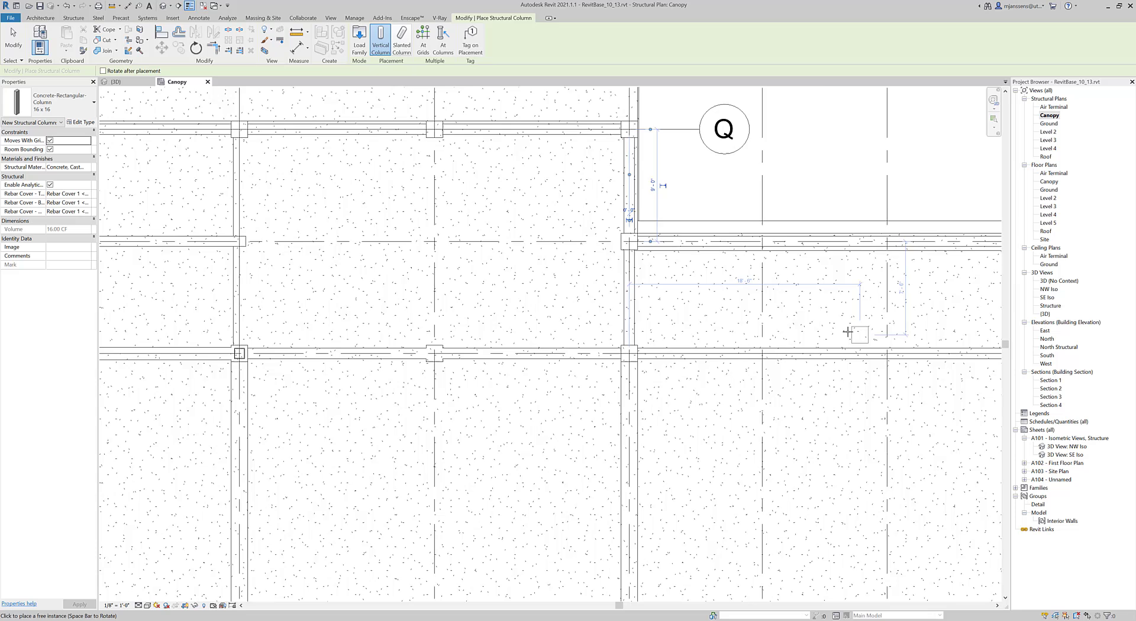
middle_click_drag(904, 316, 487, 353)
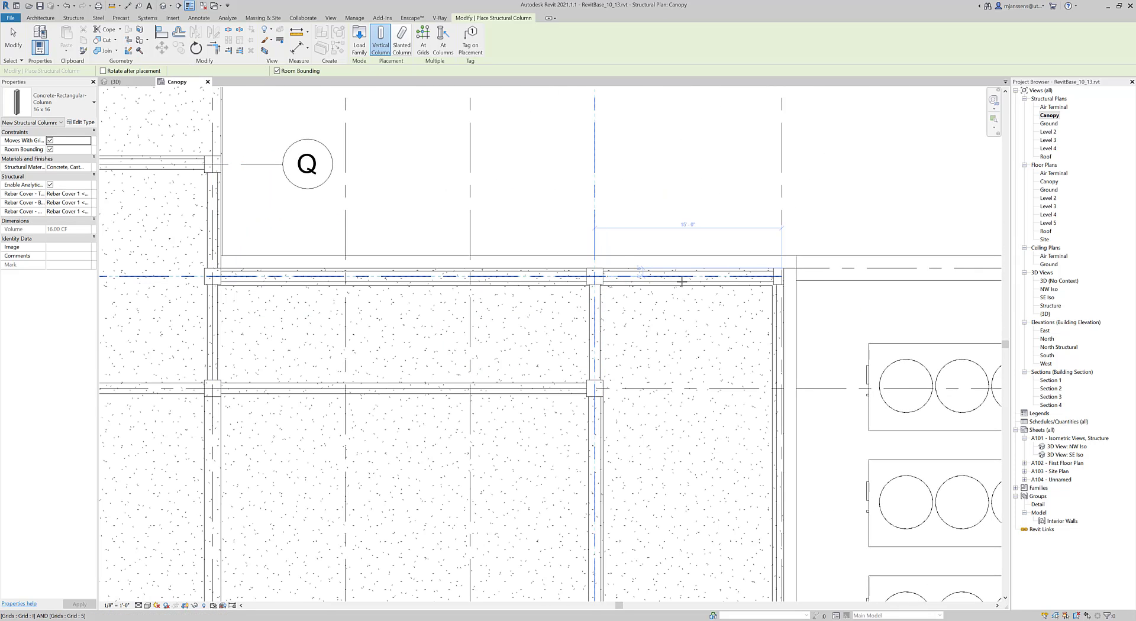
left_click(782, 275)
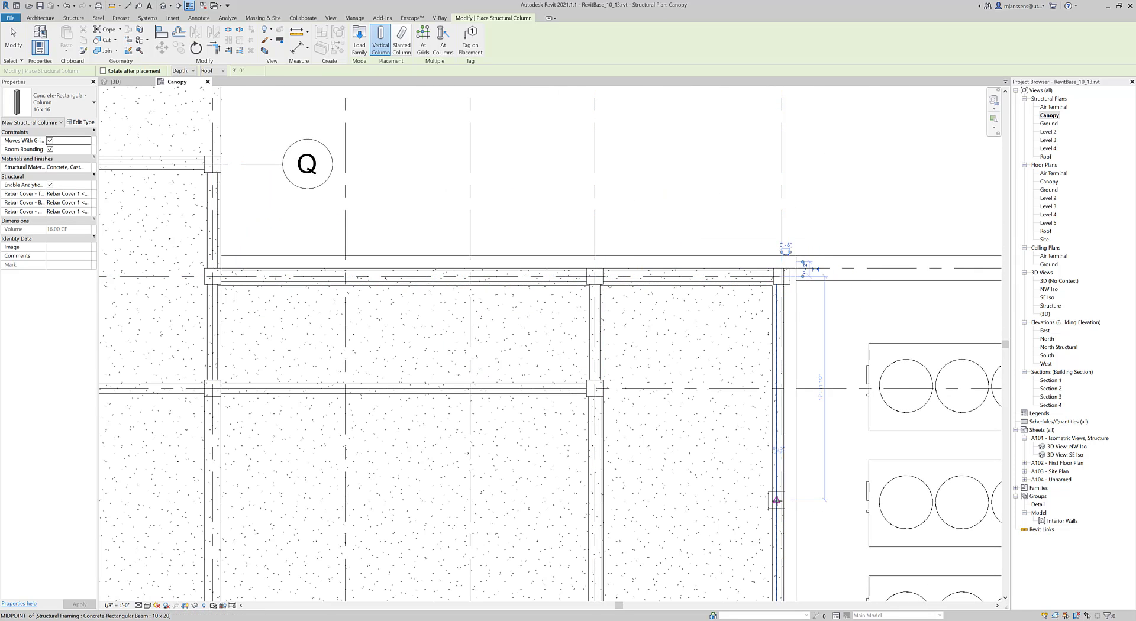
Place 16 x 16 concrete columns with depth to Roof where grid J crosses grids P and 3.
scroll(775, 501, "down", 1)
middle_click_drag(748, 413, 662, 216)
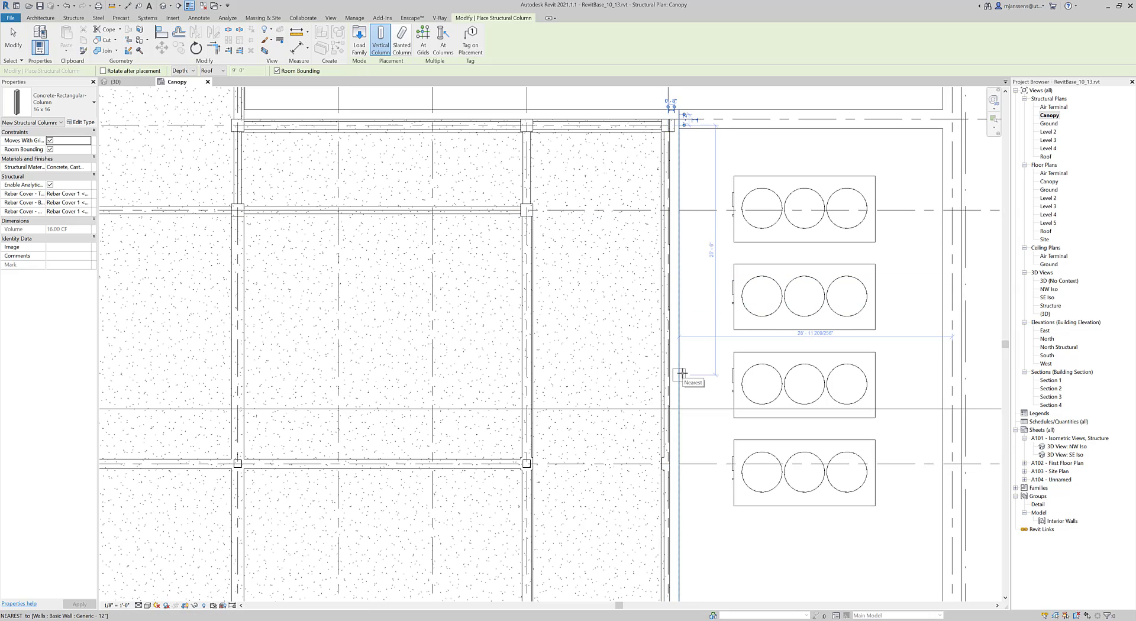
scroll(669, 464, "up", 1)
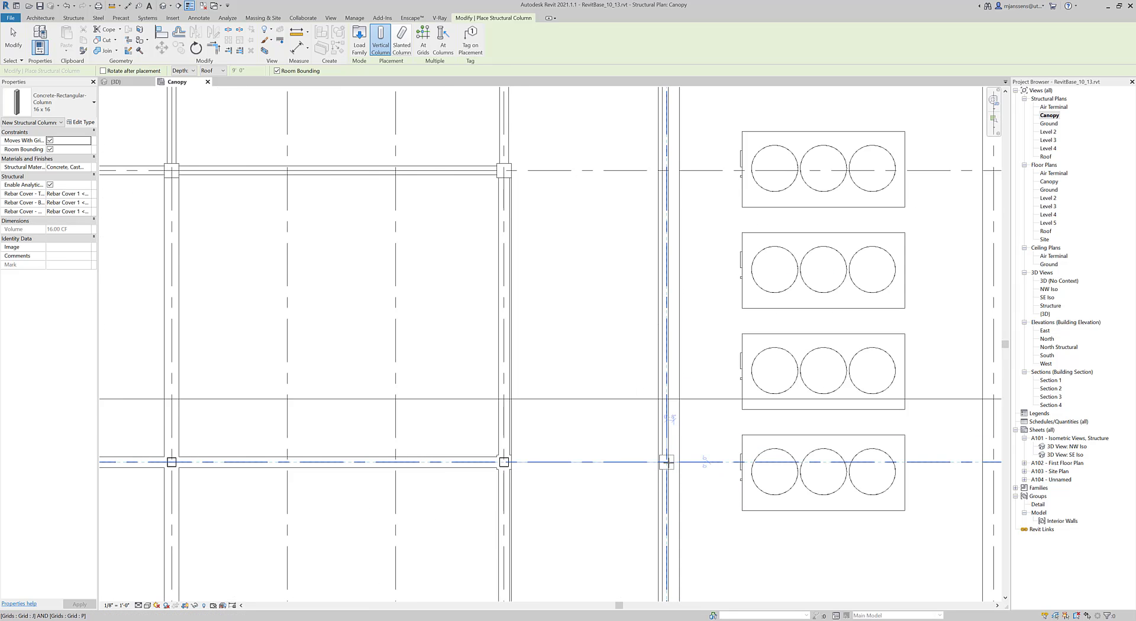
left_click(666, 462)
middle_click_drag(639, 503, 585, 413)
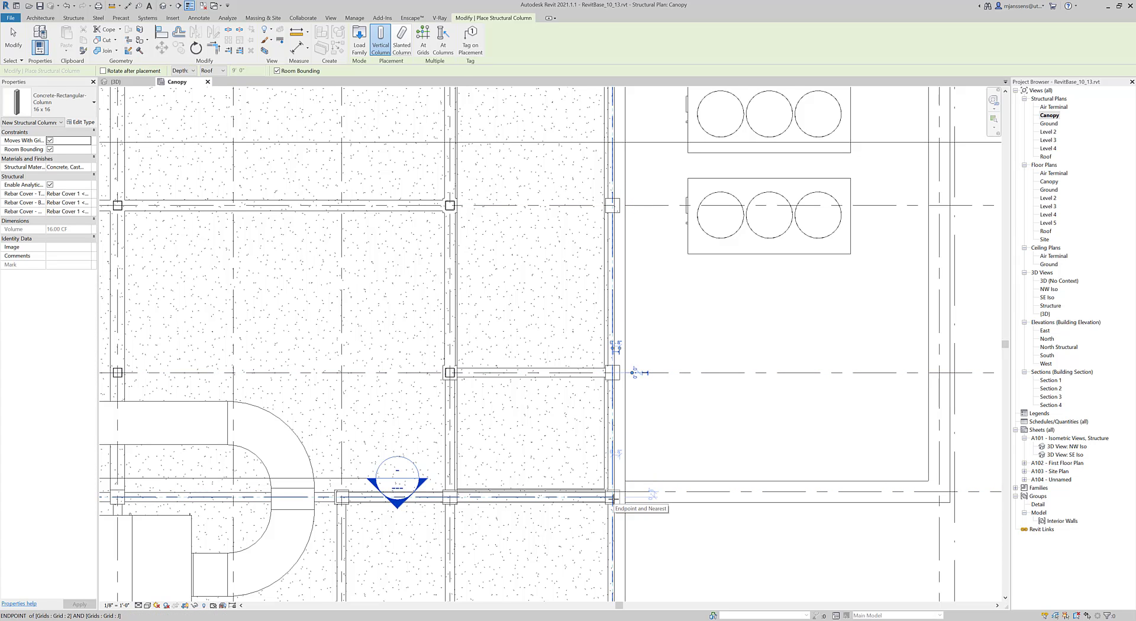
middle_click_drag(619, 409, 735, 413)
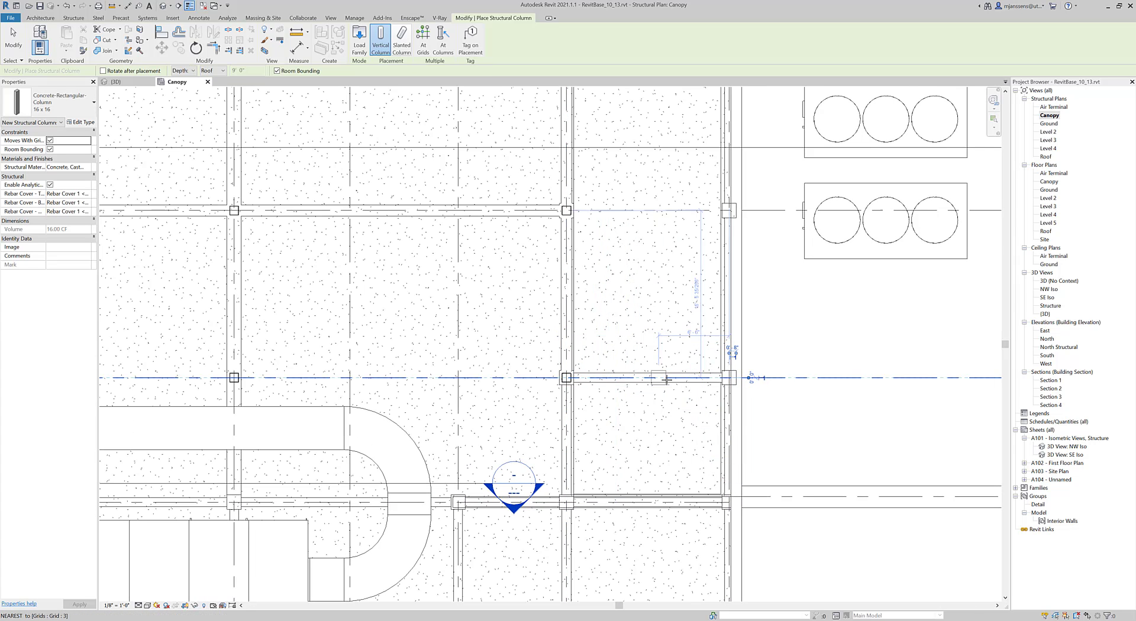
Place 16 x 16 concrete columns where grid I crosses grids P and 3, and end the column placement.
middle_click_drag(666, 380, 675, 445)
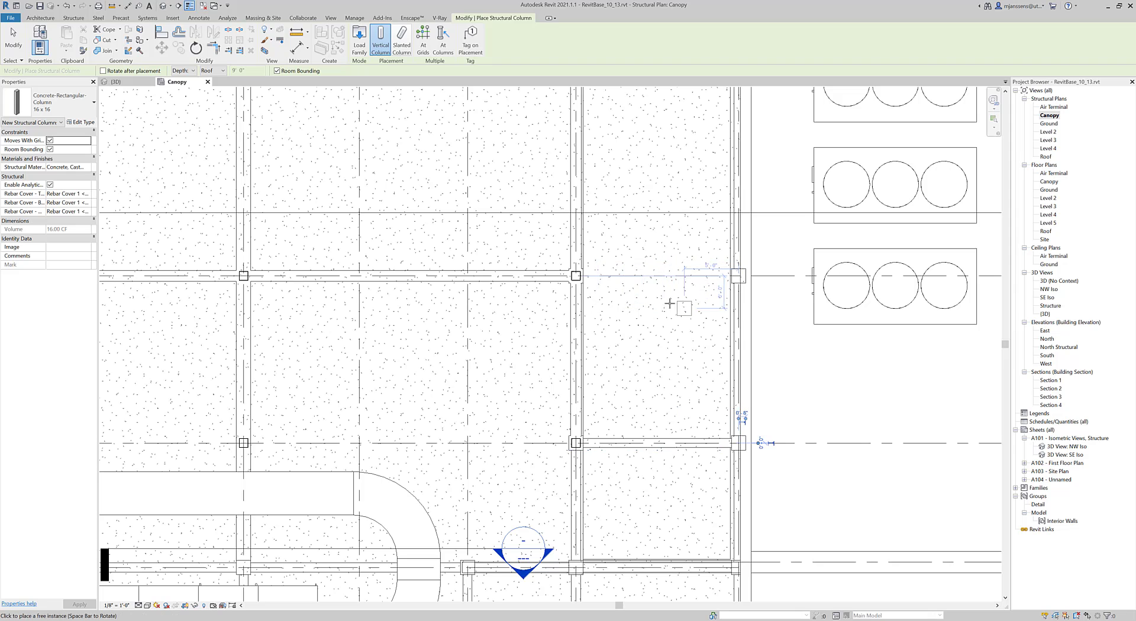
left_click(575, 276)
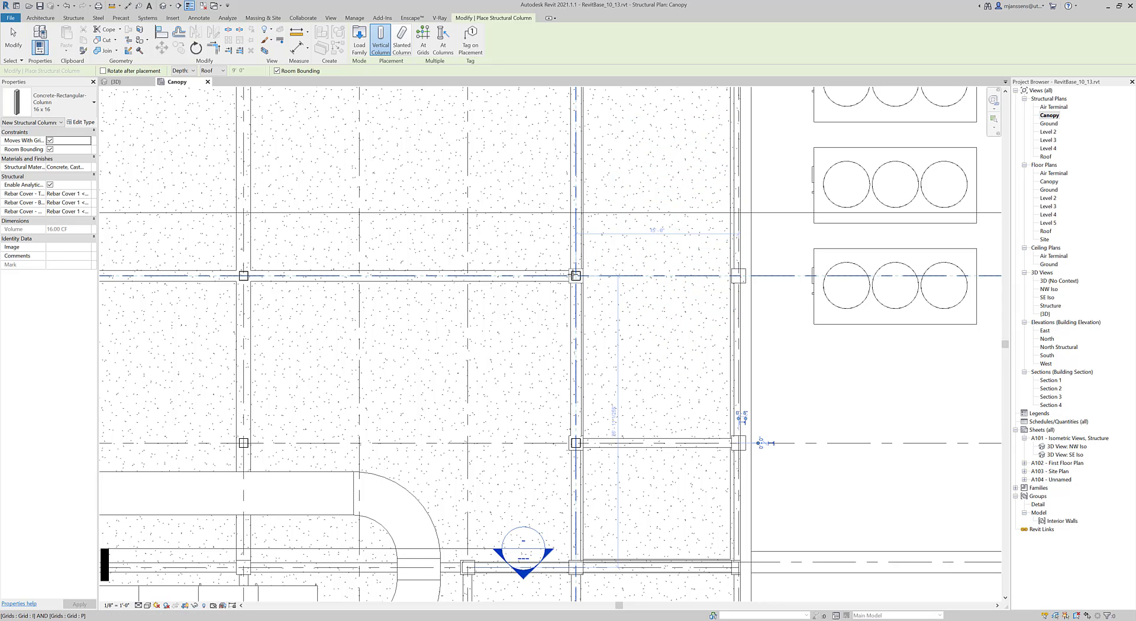
left_click(574, 443)
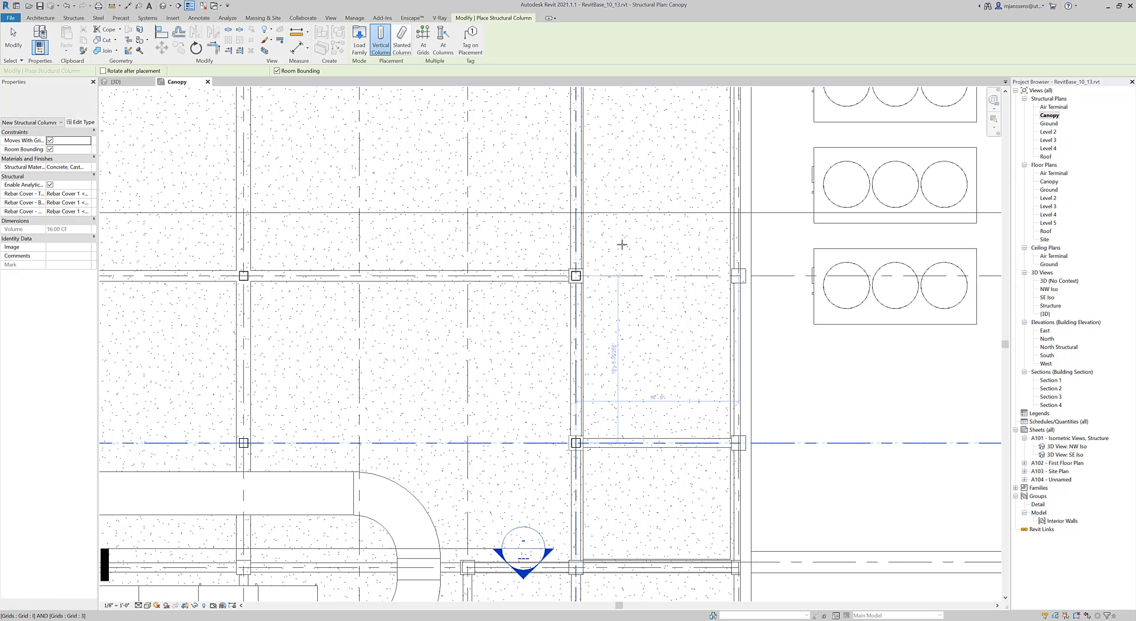
middle_click_drag(621, 244, 609, 496)
middle_click_drag(562, 253, 562, 261)
middle_click_drag(580, 557, 611, 355)
key("Escape")
Delete the HSS10X10X3/8 columns inside the new concrete columns where grid I crosses grids P and 3.
scroll(596, 337, "up", 2)
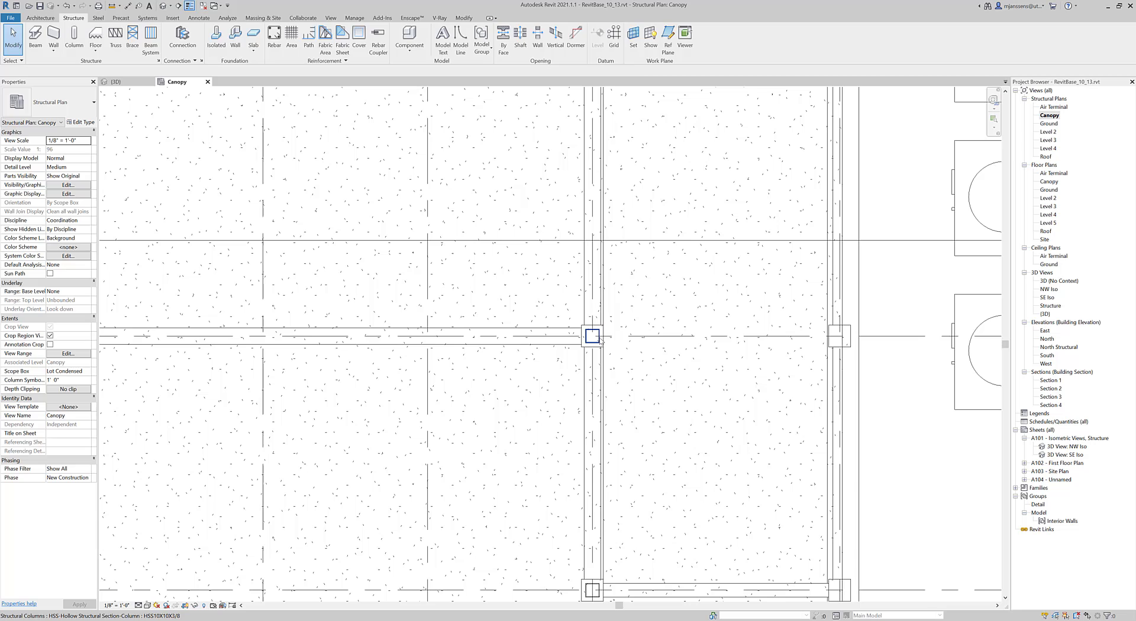
left_click(596, 337)
key("Delete")
middle_click_drag(672, 529, 664, 337)
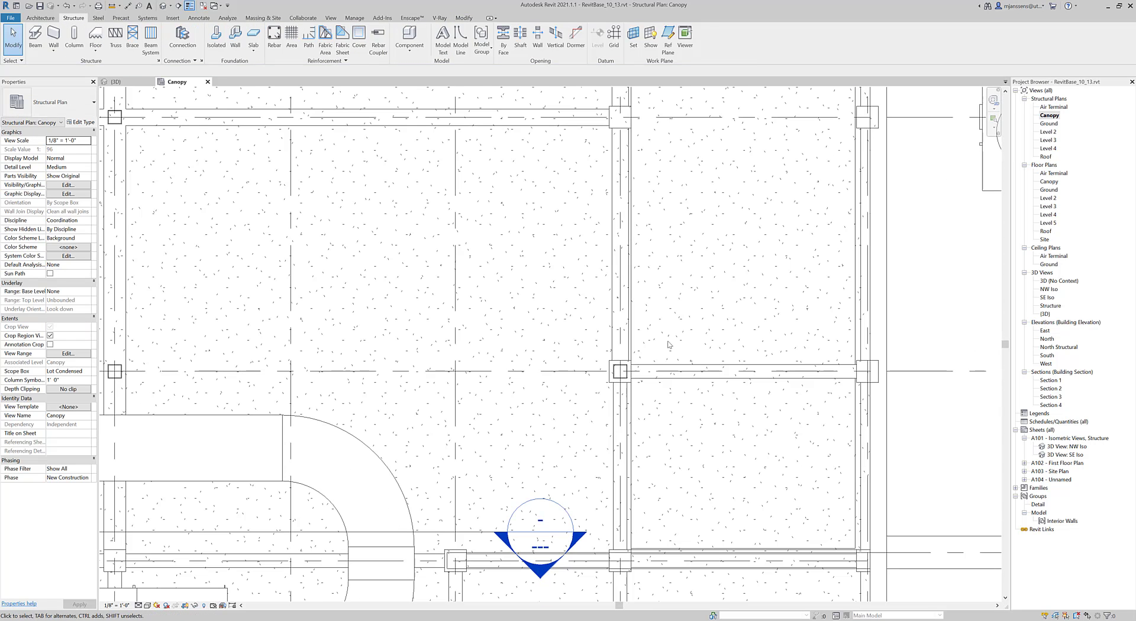
left_click(624, 375)
key("Delete")
middle_click_drag(648, 501, 684, 396)
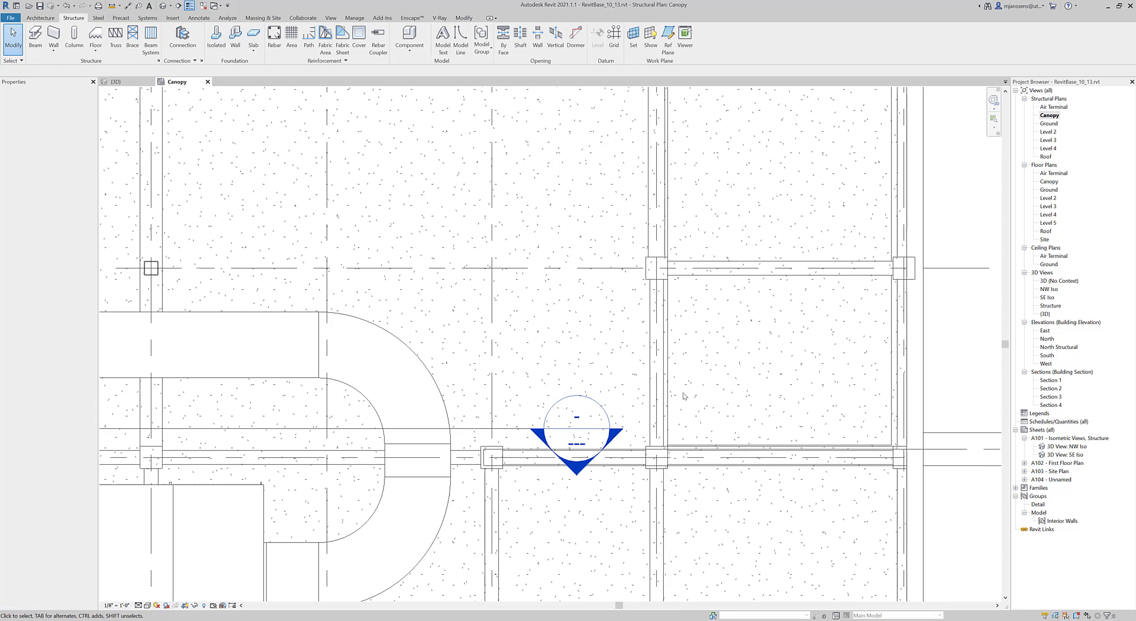
Open the 3D view and examine the columns rising from the roof slab.
scroll(639, 454, "down", 1)
left_click(119, 83)
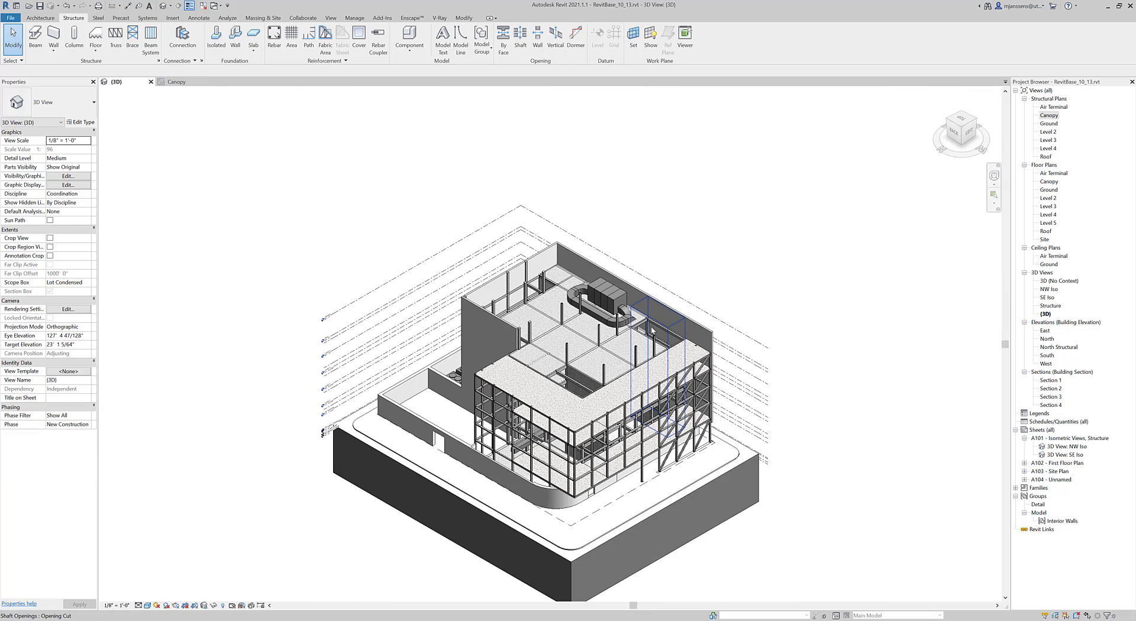
scroll(595, 352, "up", 3)
mouse_move(604, 390)
middle_mouse_down()
mouse_move(617, 422)
mouse_move(598, 377)
middle_mouse_up()
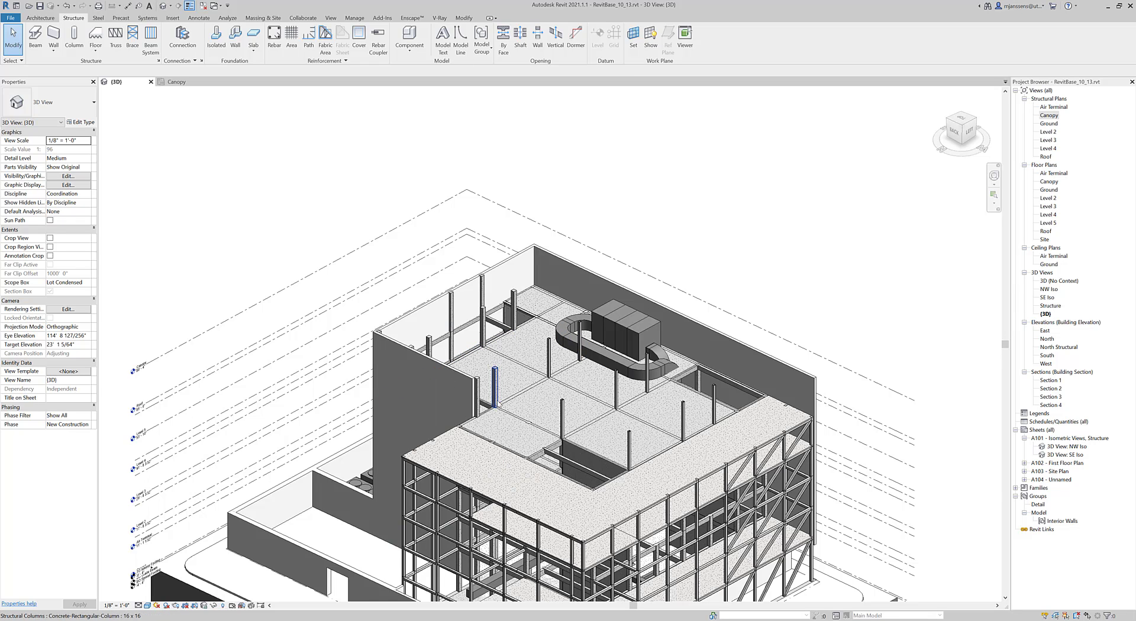
scroll(579, 467, "up", 3)
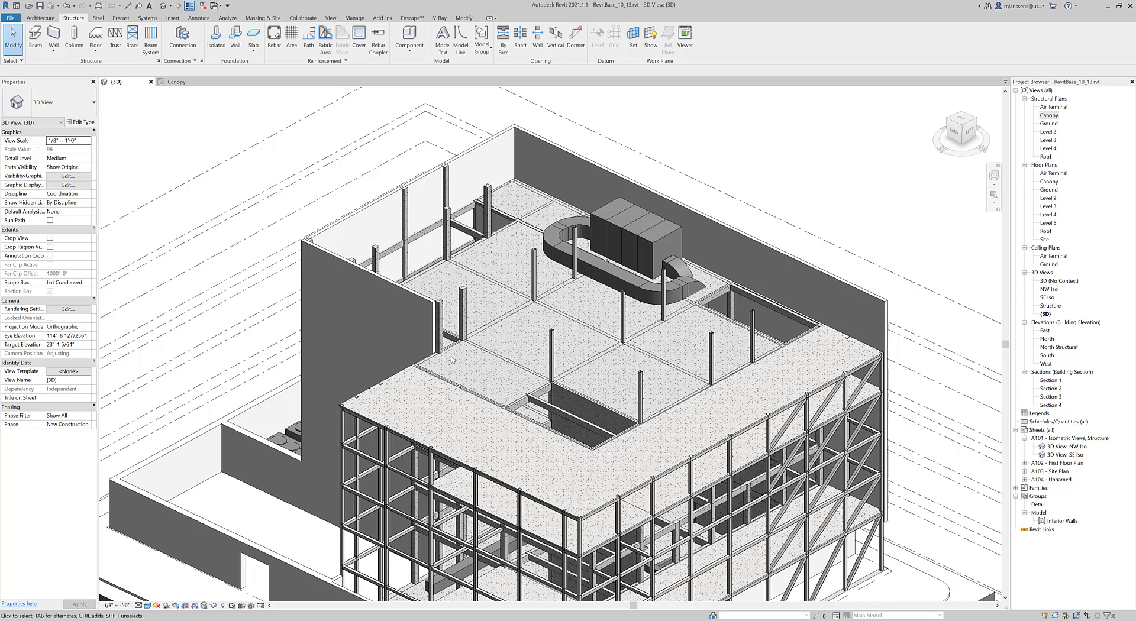
double_click(526, 346)
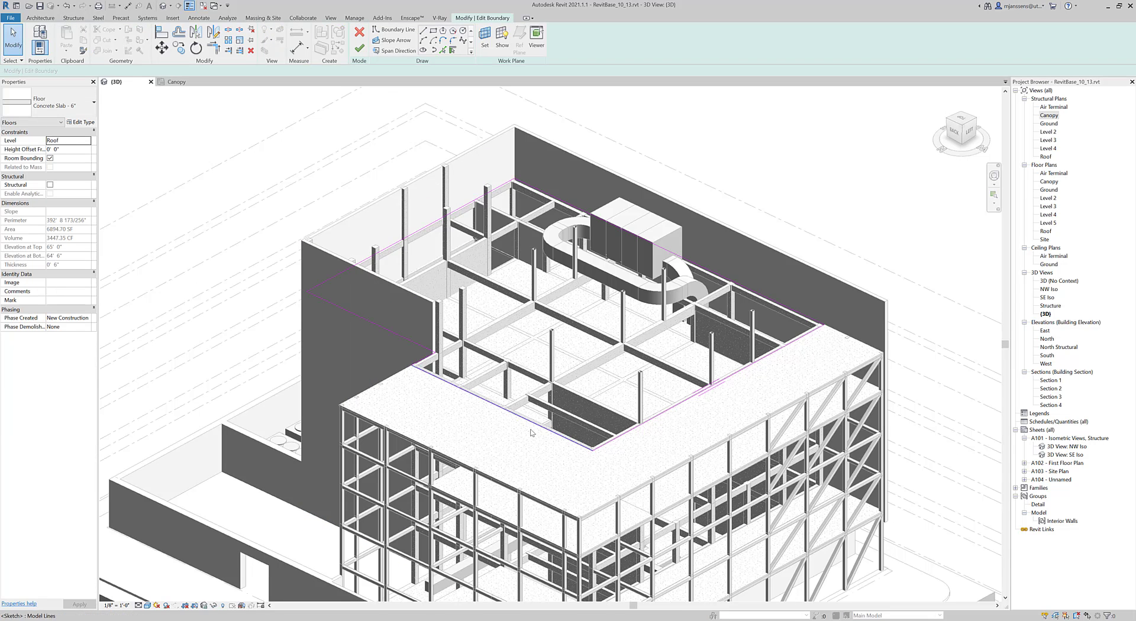
left_click(358, 34)
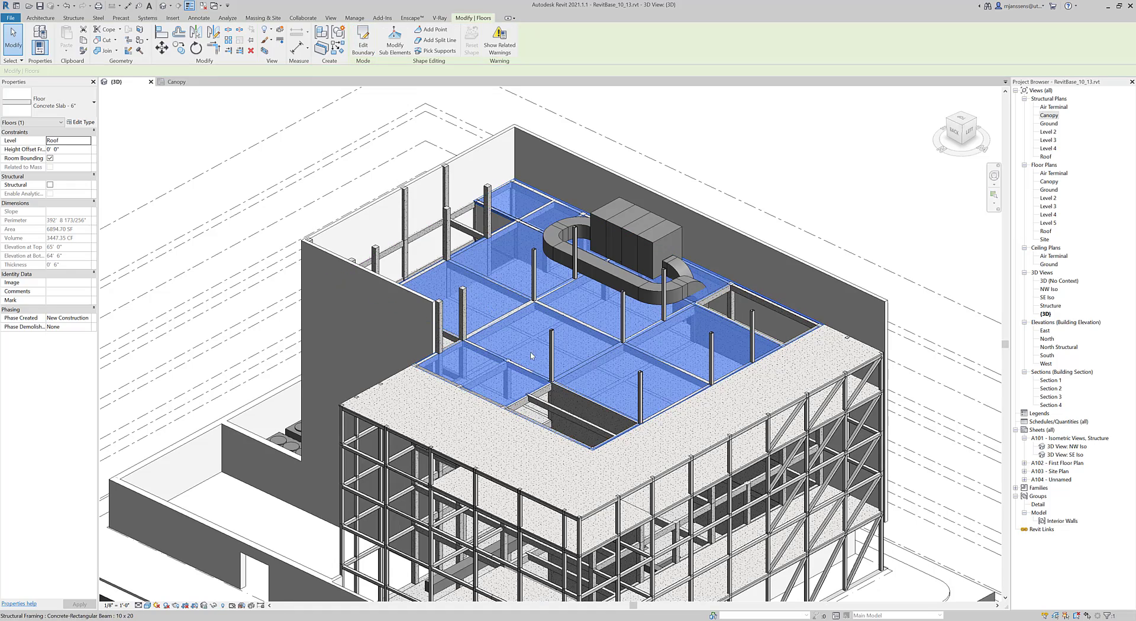
scroll(530, 355, "up", 3)
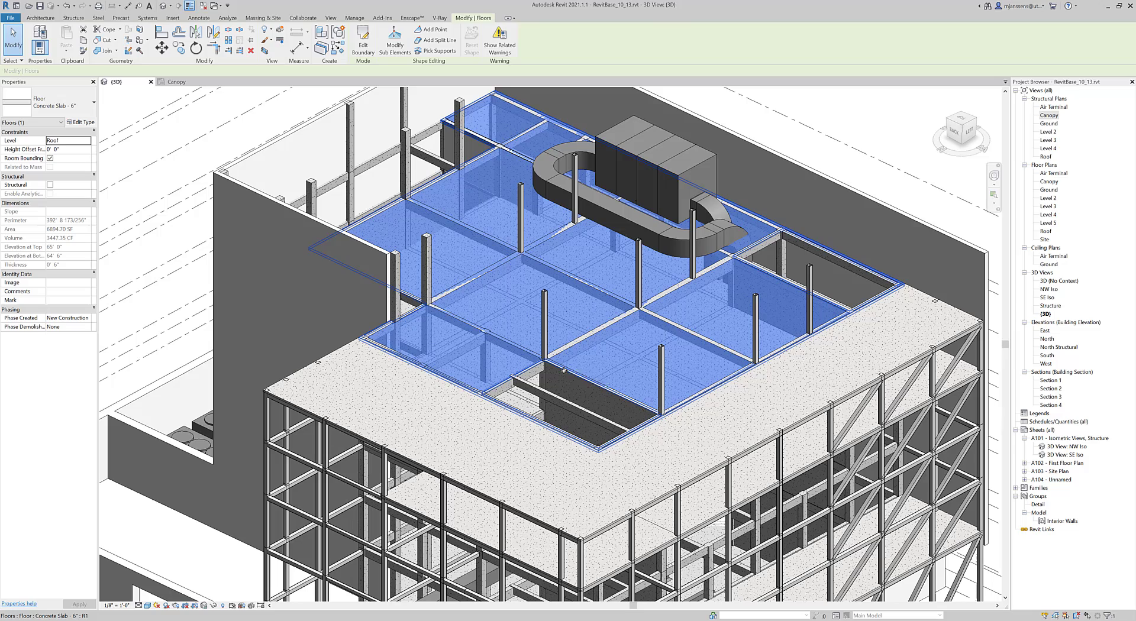
key("Escape")
Lower the top of the shaft opening near the front roof corner to a top offset of about -2' 4", below the roof slab.
left_click(571, 421)
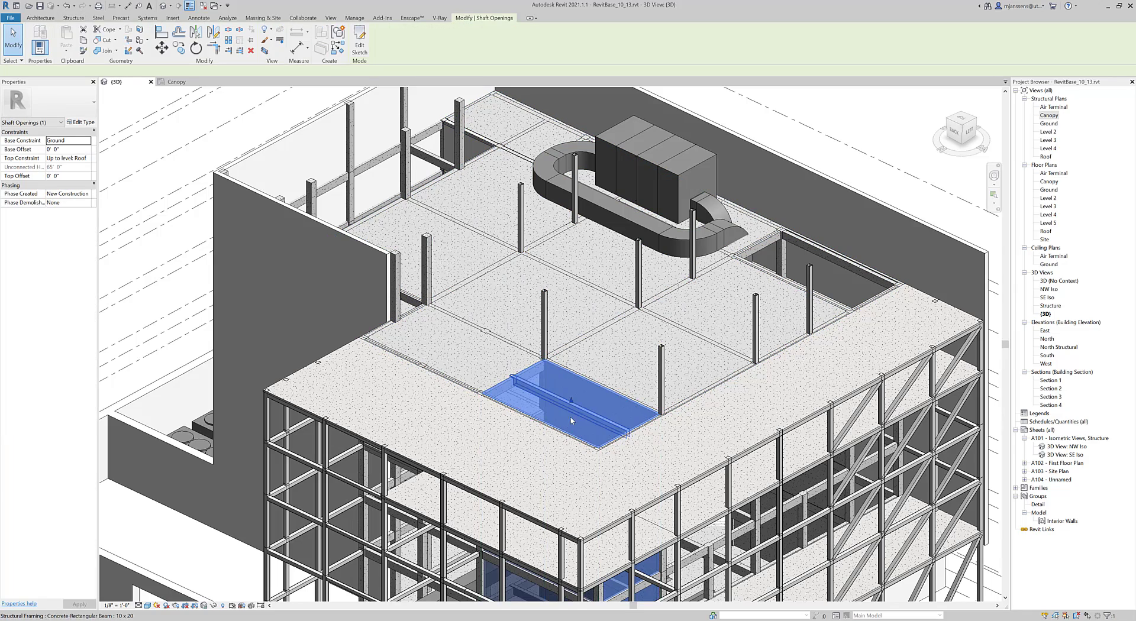
middle_click_drag(572, 421, 577, 357)
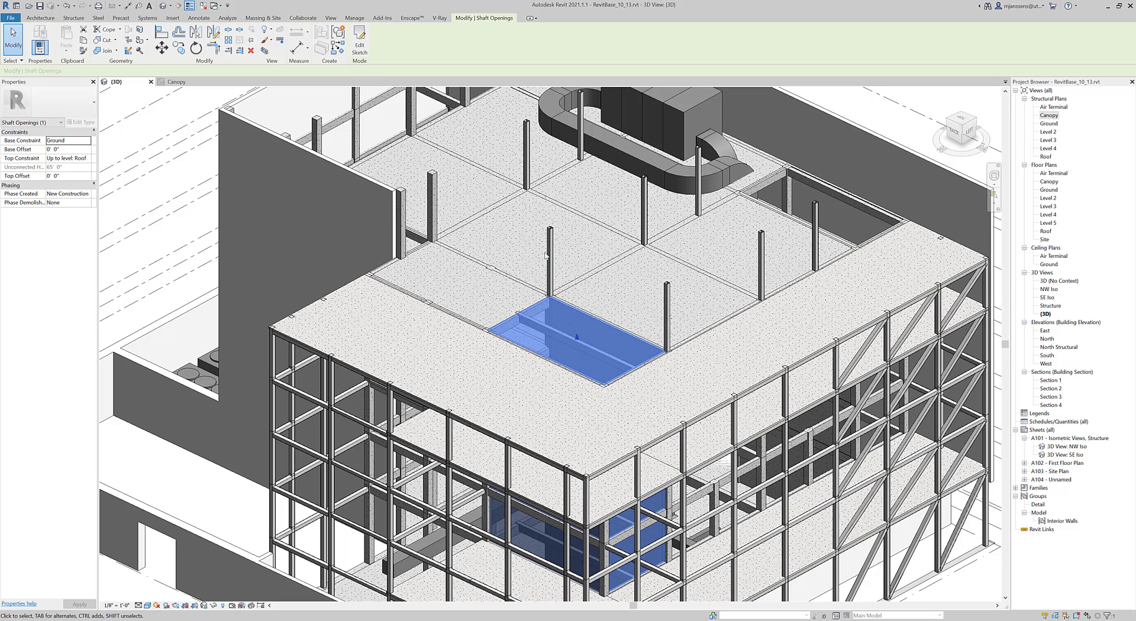
left_click_drag(575, 335, 578, 354)
middle_click_drag(605, 368, 578, 394)
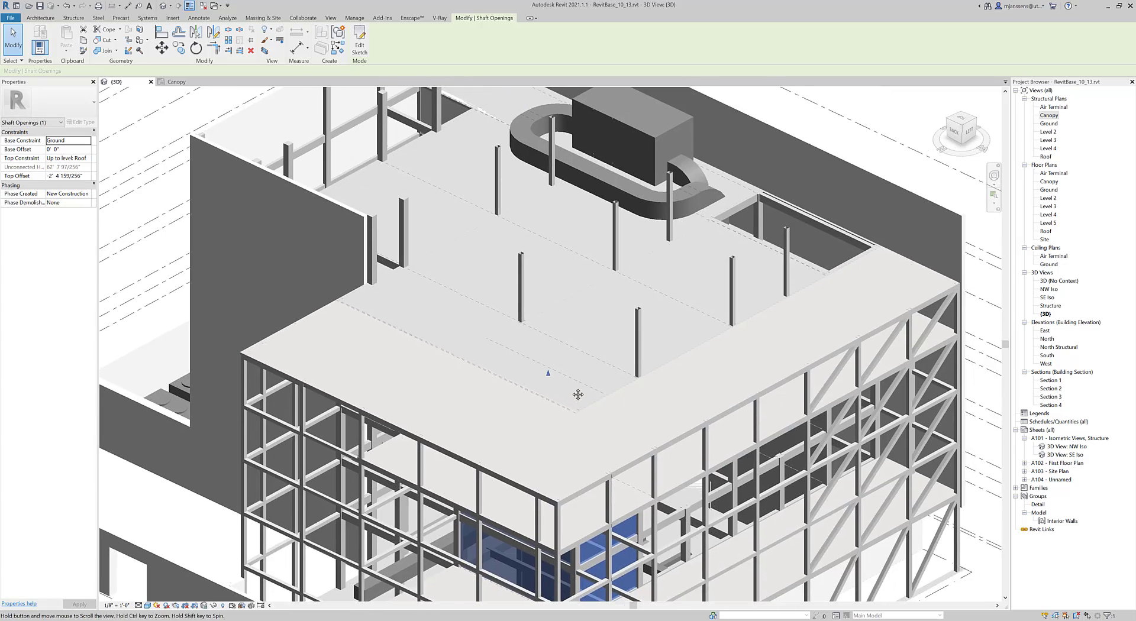
scroll(518, 357, "up", 2)
key("Escape")
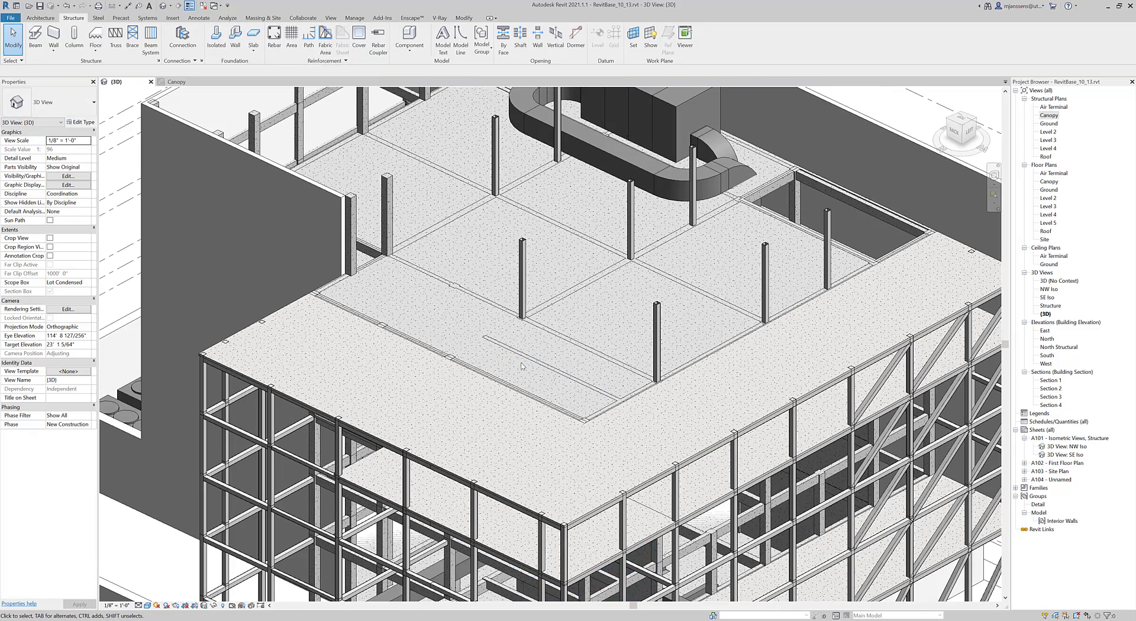
Set the z Offset Value of the two 12 x 24 concrete roof girders over the former shaft opening to 0' 0".
scroll(521, 366, "down", 2)
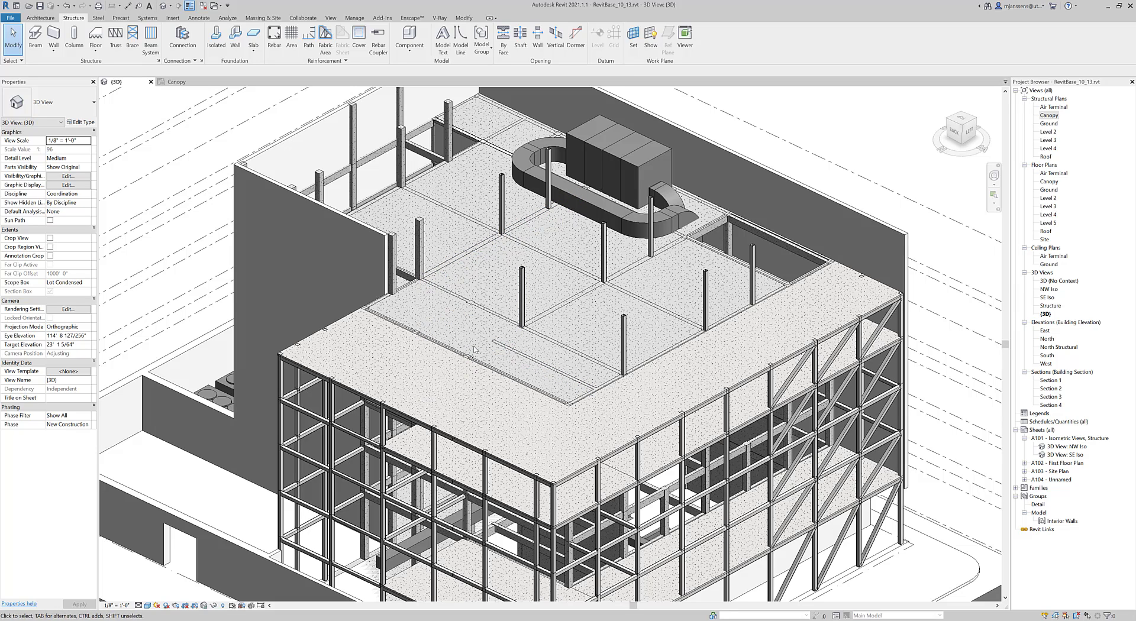
left_click(438, 326)
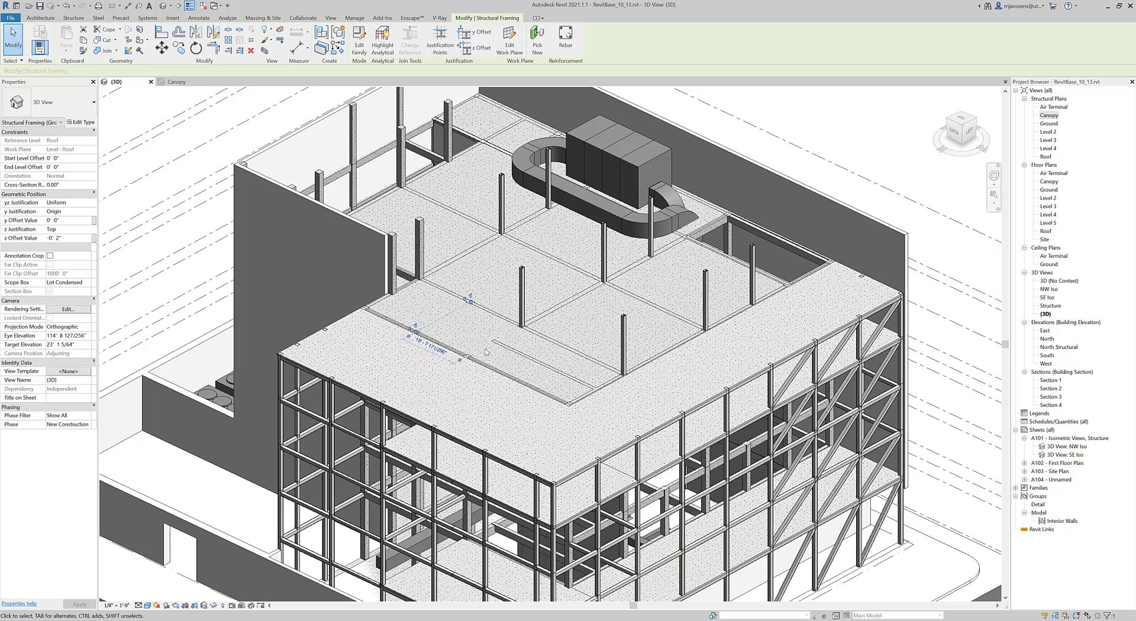
left_click(84, 239)
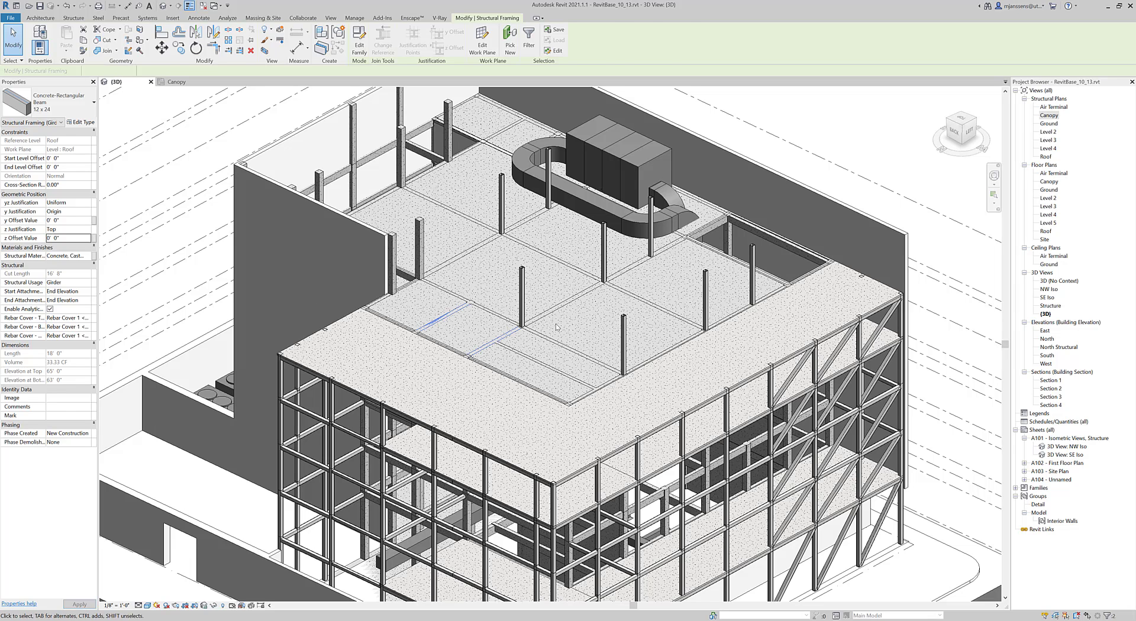
key("Escape")
Examine the roof slab, its beams and the columns up to the canopy from several angles in 3D.
middle_click_drag(523, 346, 505, 362)
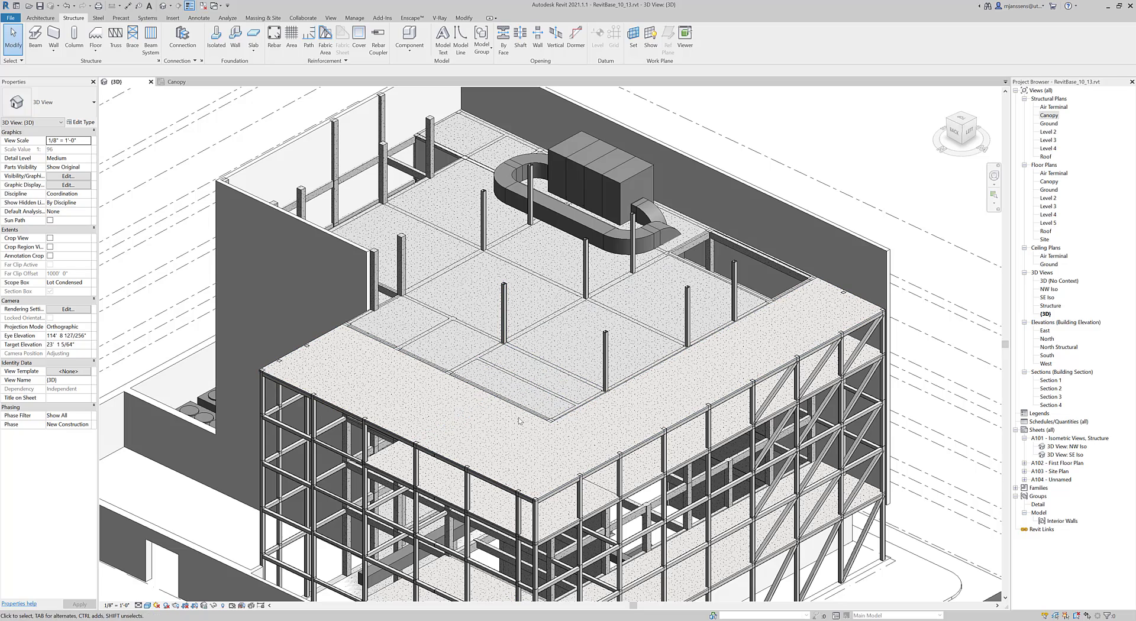
middle_click_drag(520, 391, 482, 429)
scroll(532, 331, "up", 3)
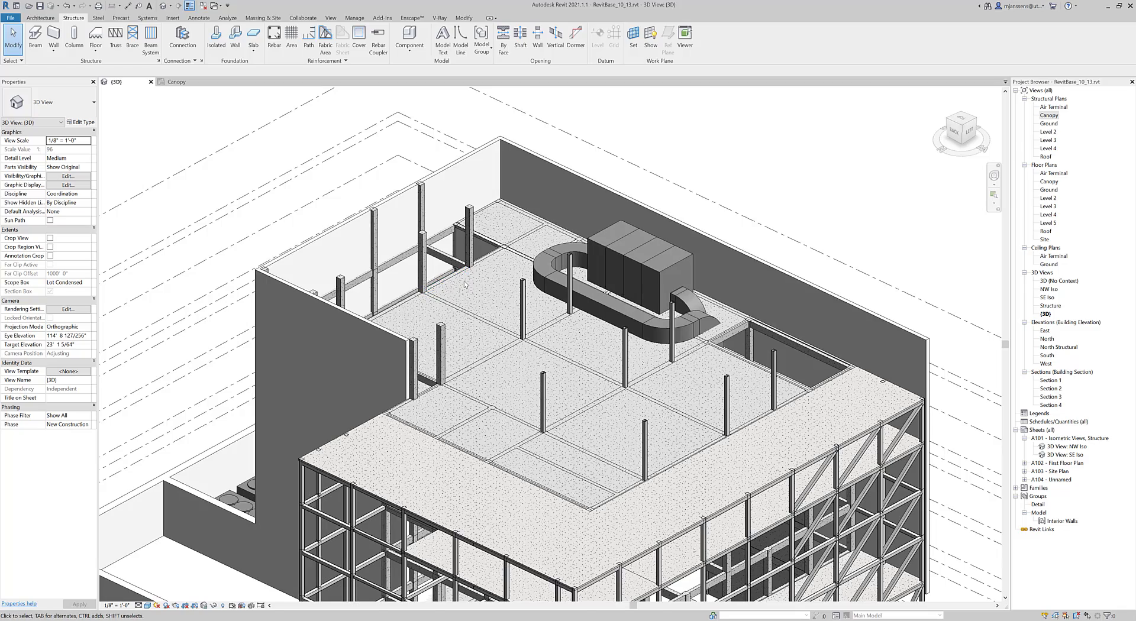
middle_click_drag(534, 312, 501, 321, "shift")
middle_click_drag(484, 410, 503, 299)
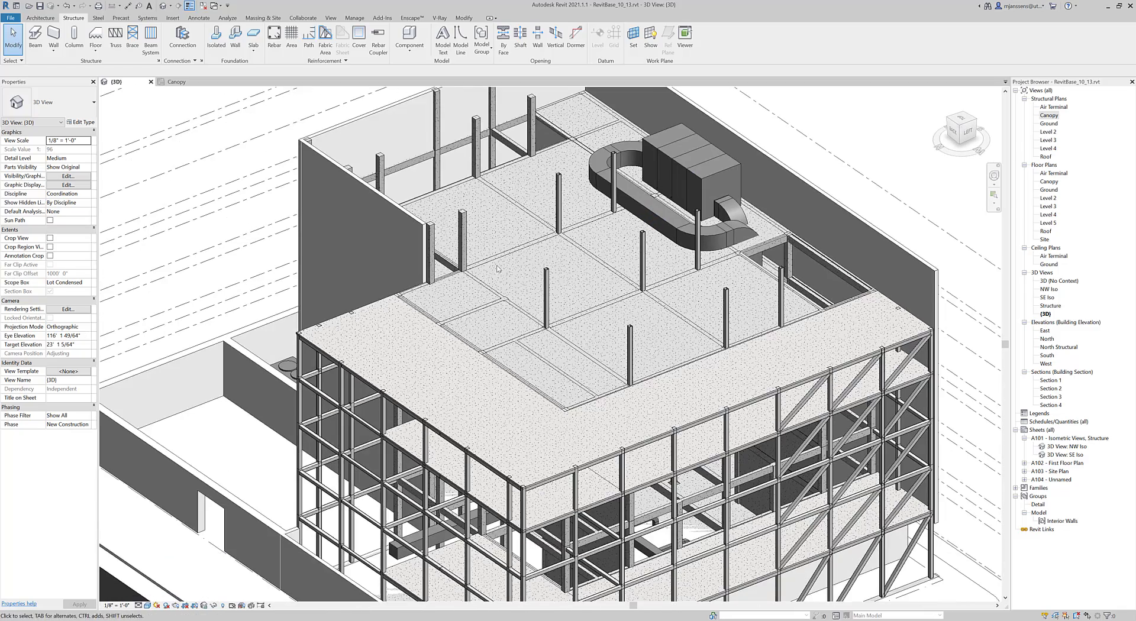
scroll(503, 301, "down", 1)
middle_click_drag(553, 366, 522, 309, "shift")
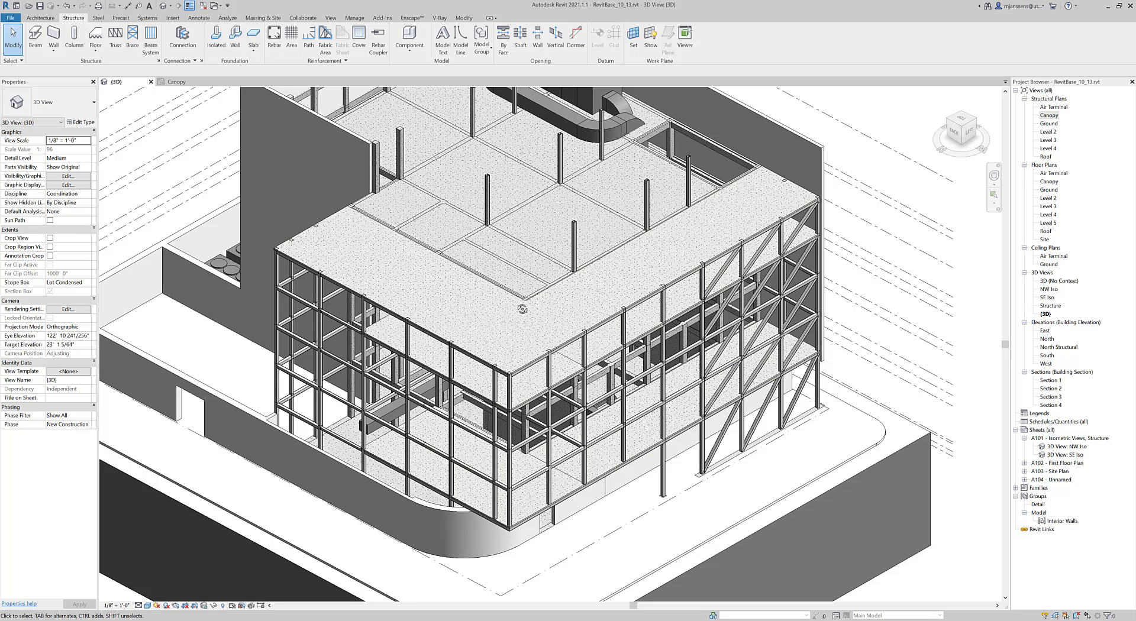
scroll(518, 312, "down", 3)
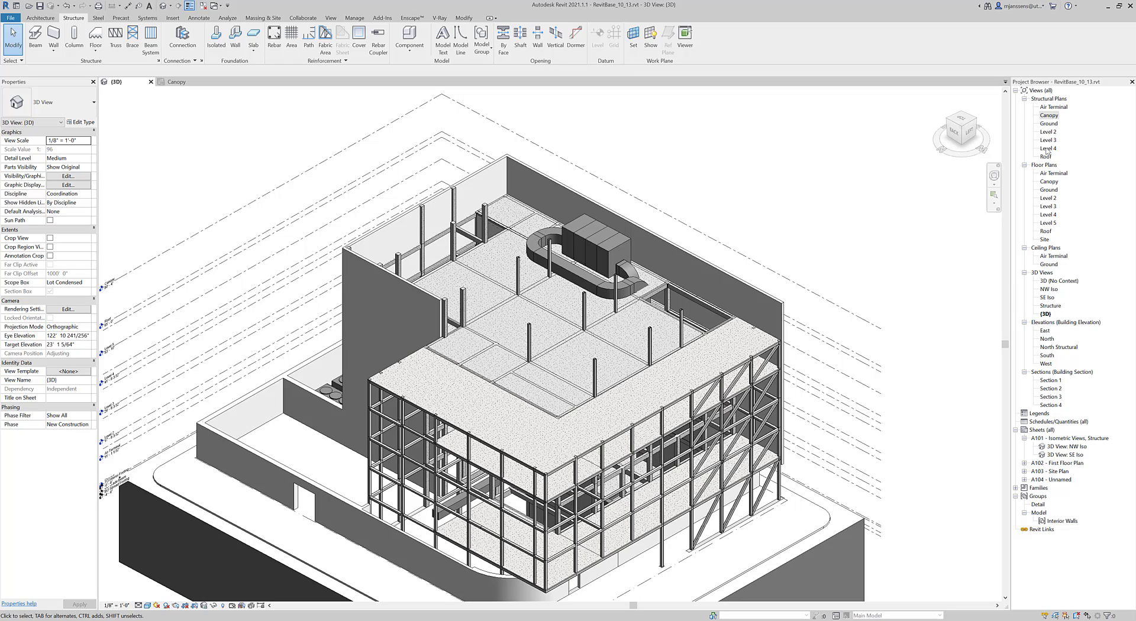
Open the Ground floor plan and start an architectural wall using the Generic - 12" type.
double_click(1048, 190)
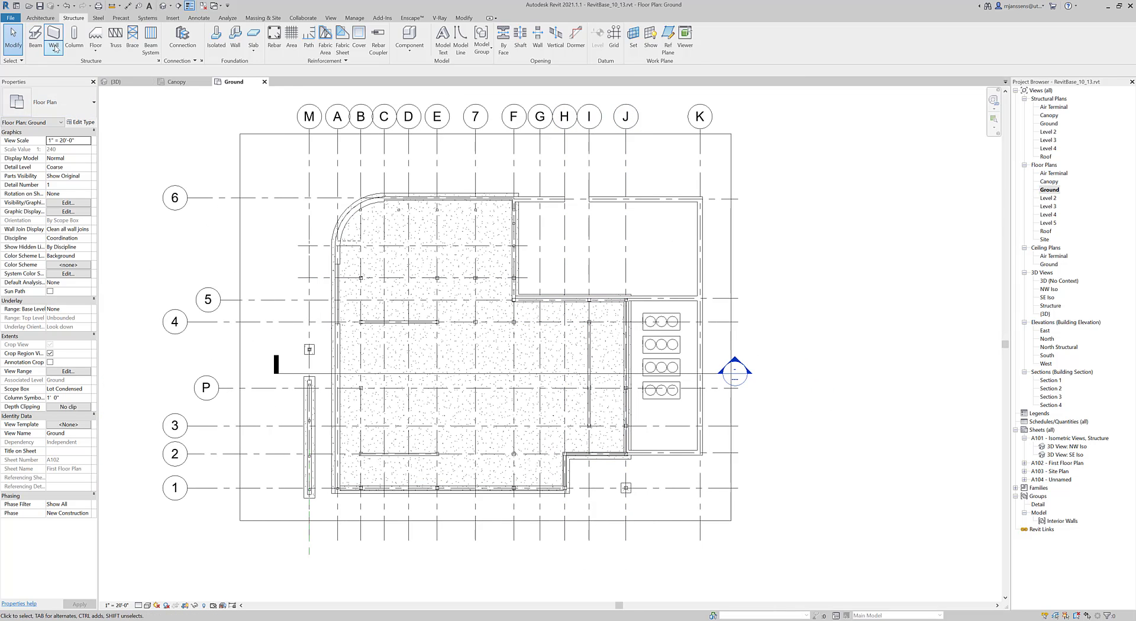
left_click(40, 18)
left_click(36, 51)
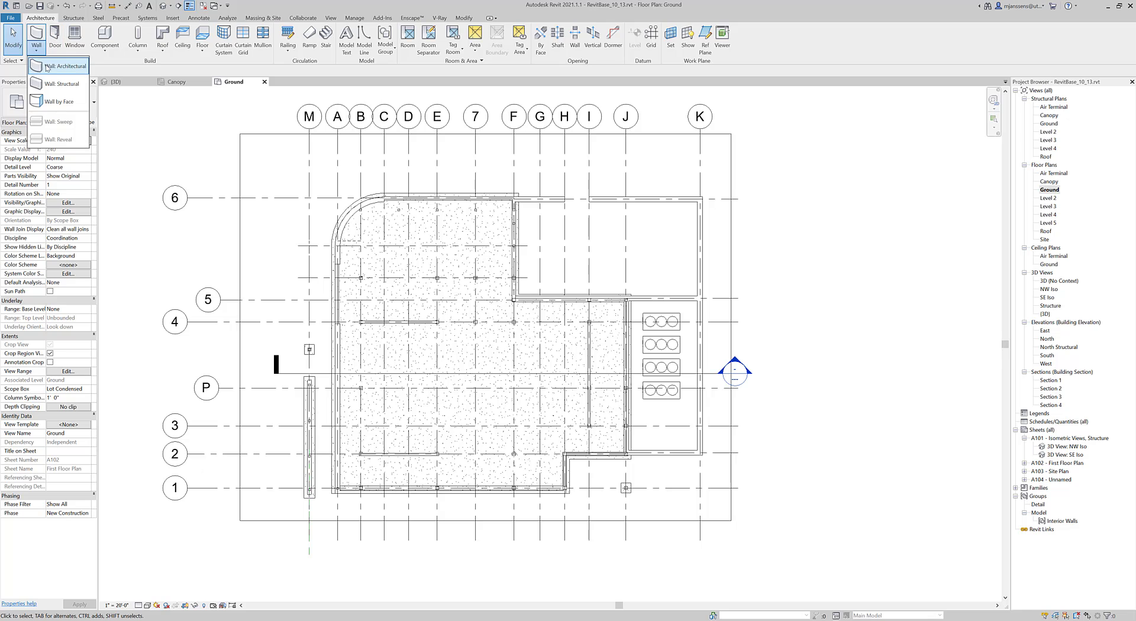
left_click(47, 66)
left_click(59, 102)
left_click(75, 160)
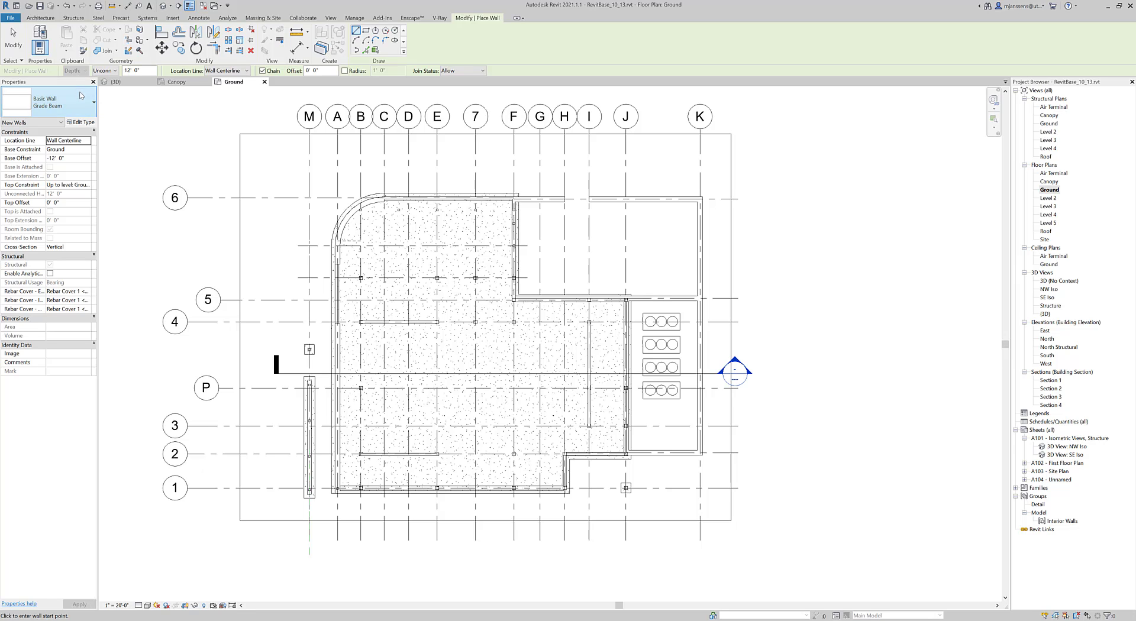
left_click(81, 95)
scroll(70, 208, "up", 1)
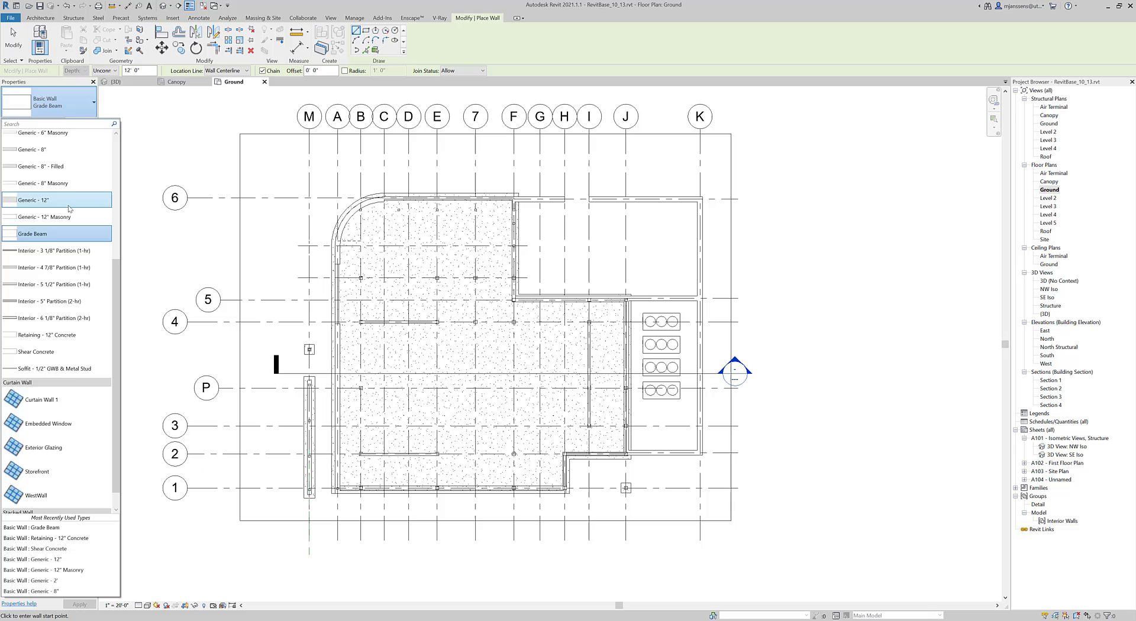
left_click(70, 199)
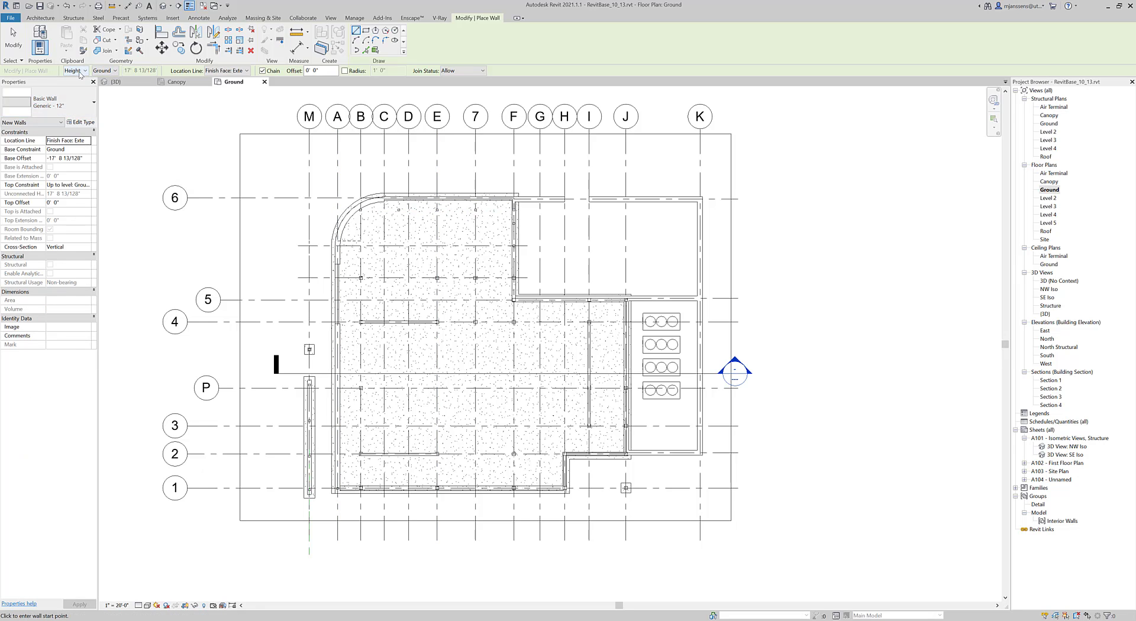
Set the new wall's Base Offset to 0' 0" and its Top Constraint to Up to level: Roof.
left_click(89, 157)
left_click(88, 185)
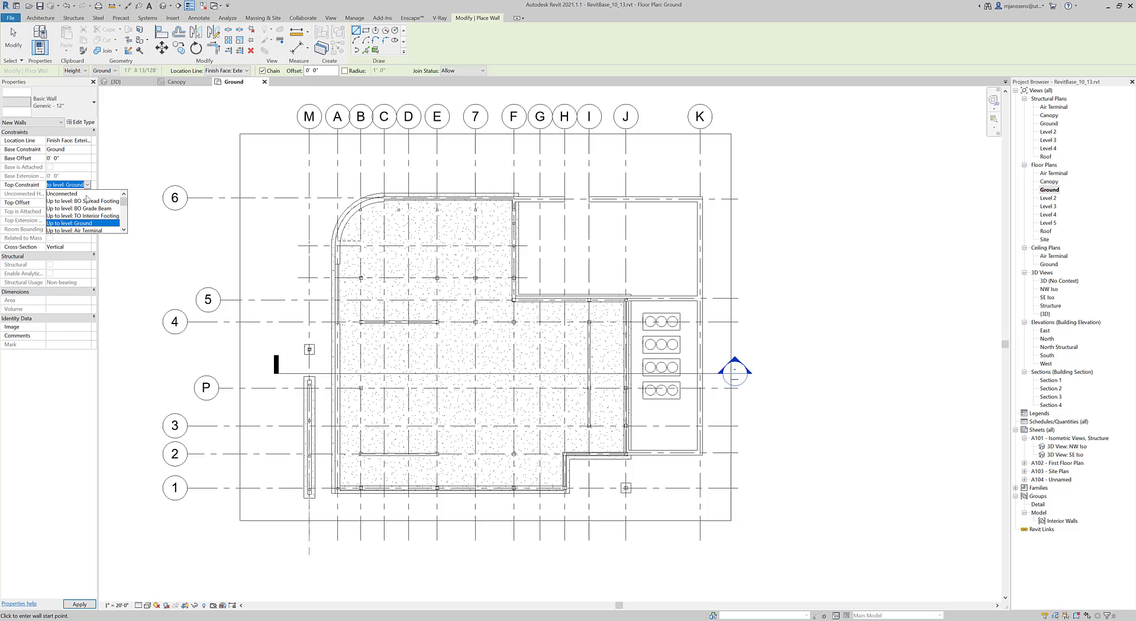
scroll(88, 216, "down", 5)
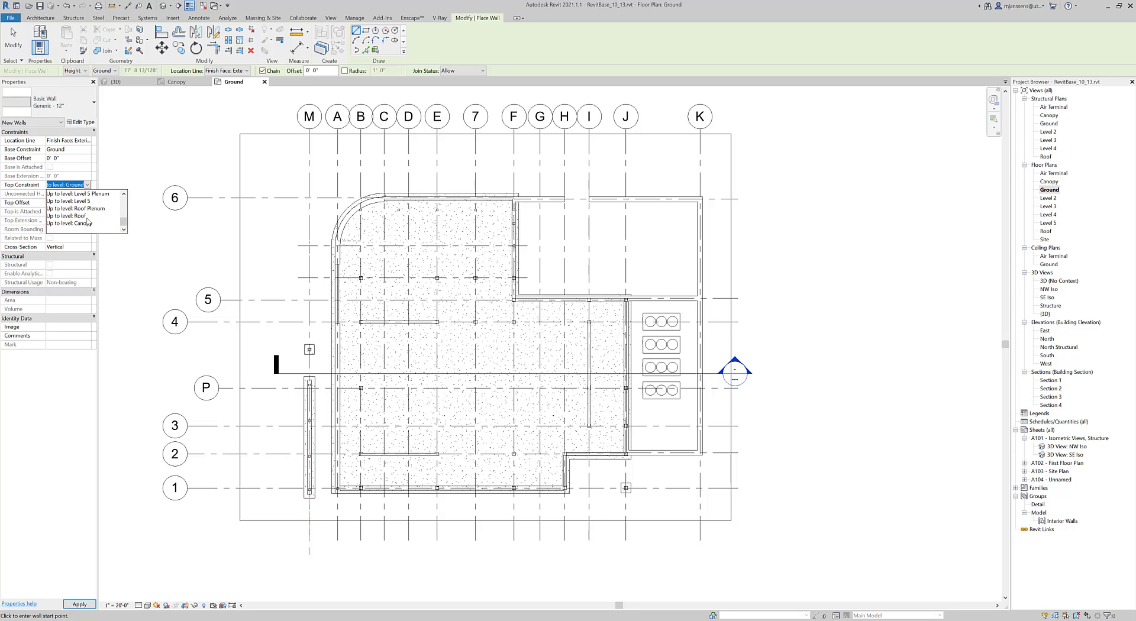
left_click(87, 216)
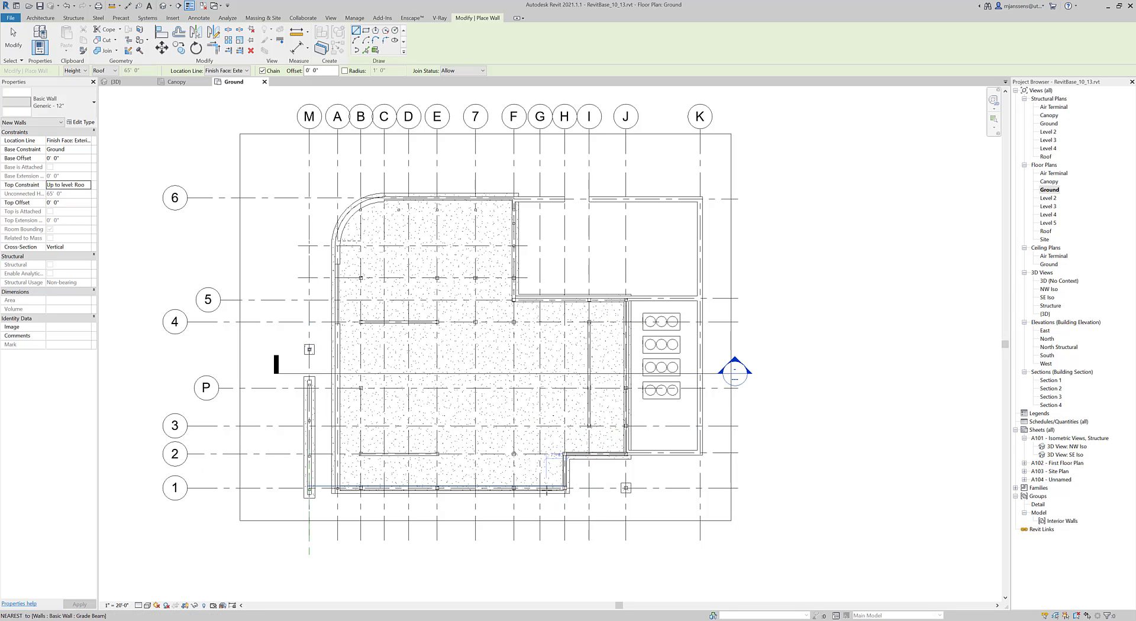
Delete the Generic - 12" wall running along grid line 1 between grids A and H.
scroll(665, 471, "up", 3)
middle_click_drag(665, 471, 731, 445)
scroll(438, 445, "up", 2)
key("Escape")
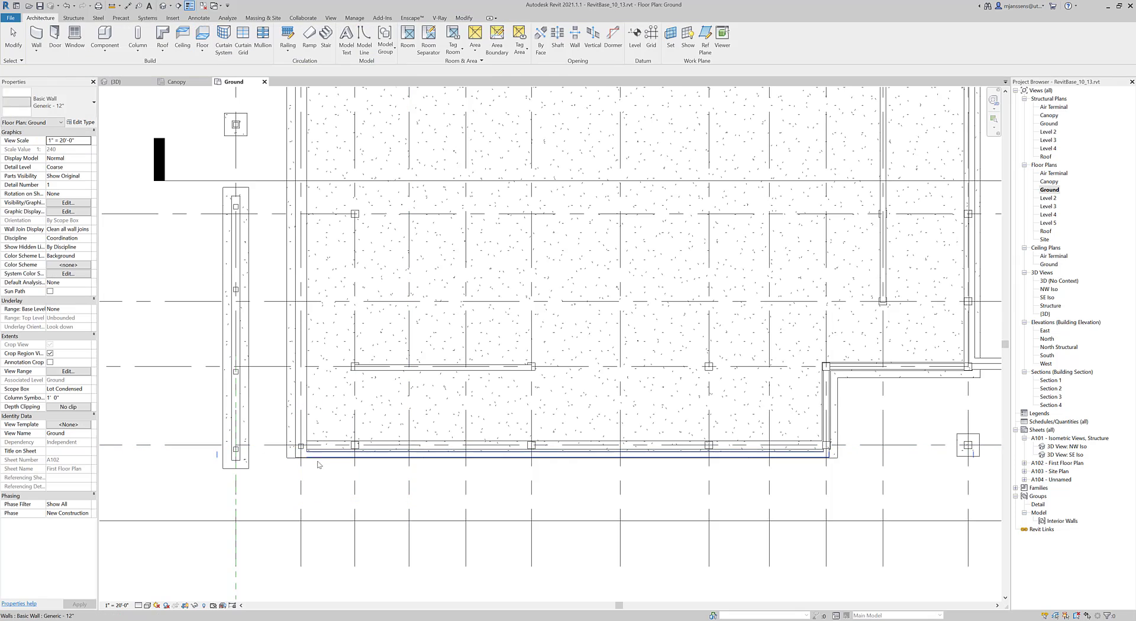
left_click(320, 457)
key("Escape")
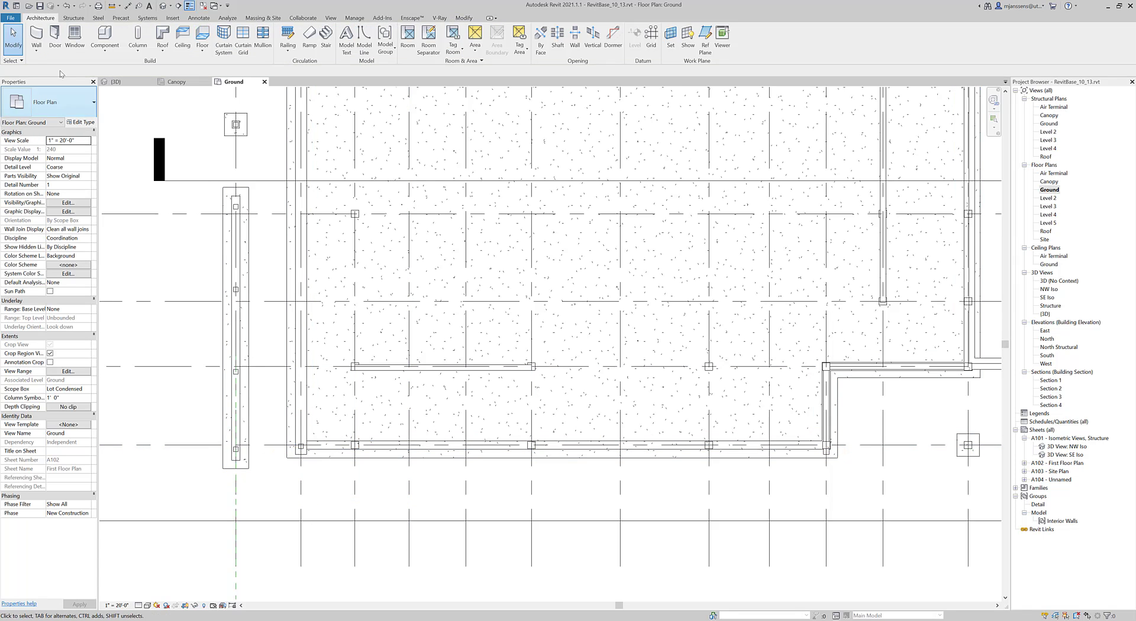
Draw a Generic - 12" wall about 92' 6" long along grid 1 from grid A to grid H, constrained up to level Canopy.
left_click(37, 41)
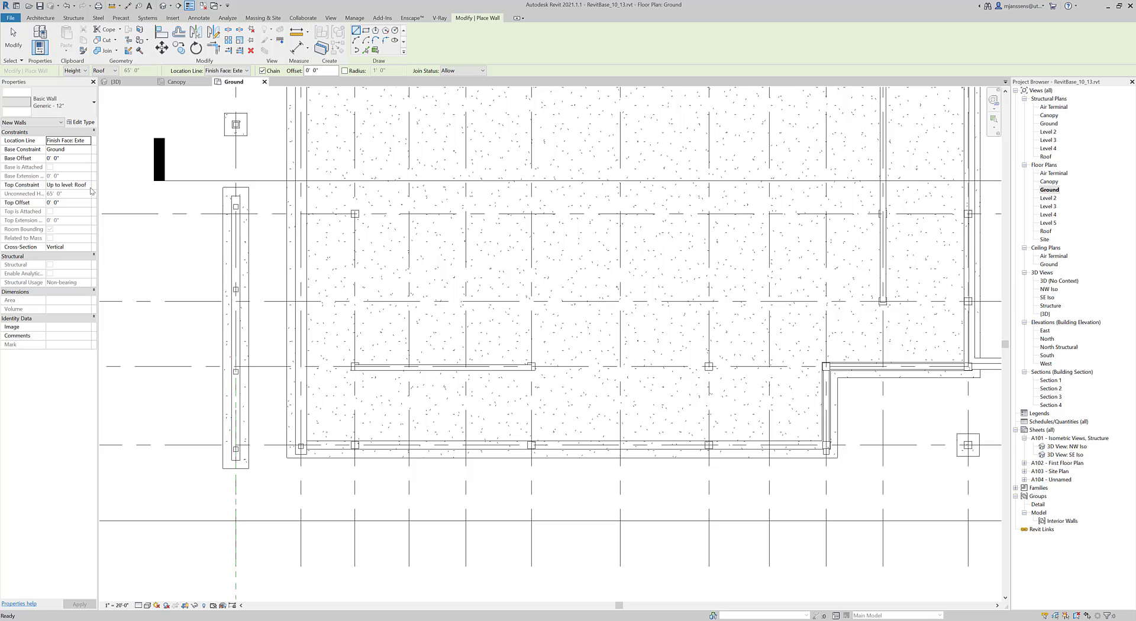
left_click(83, 185)
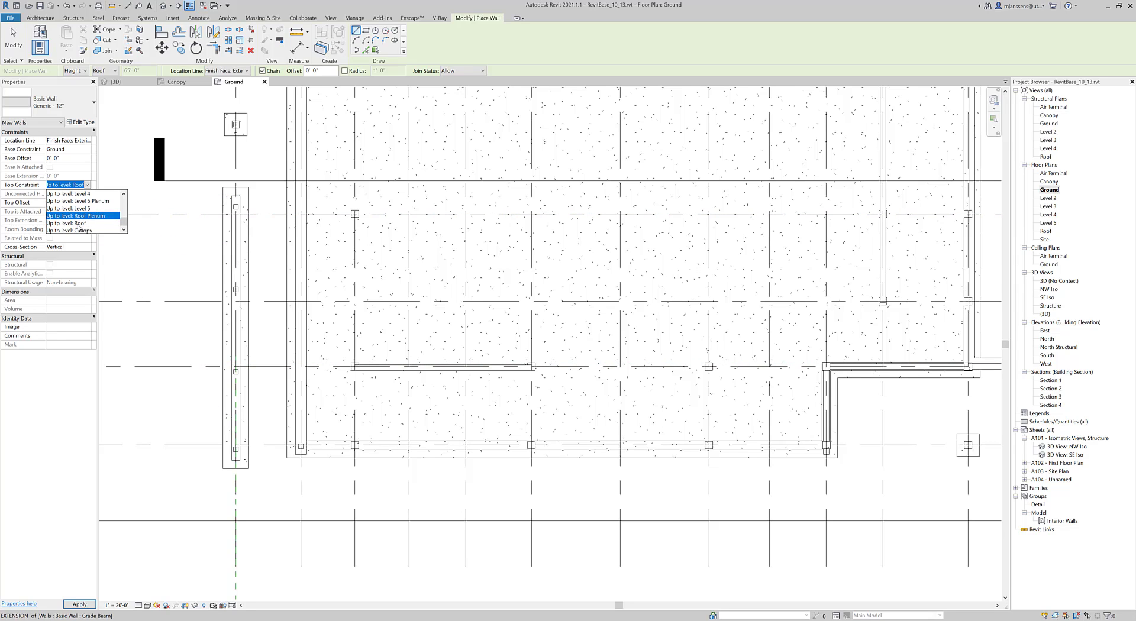
left_click(76, 230)
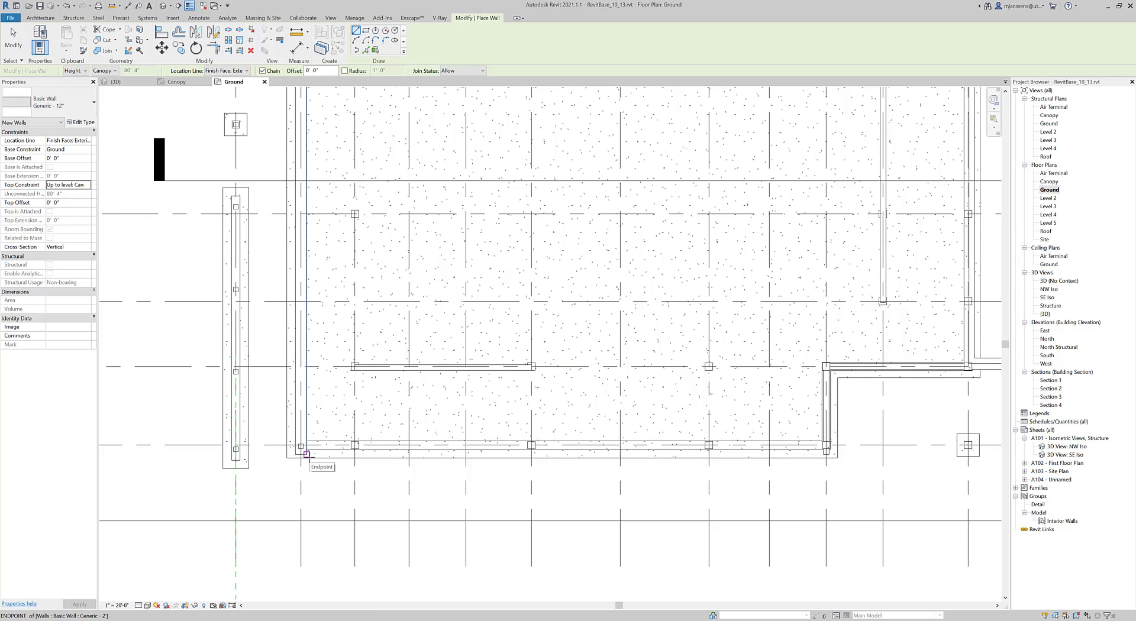
left_click(307, 452)
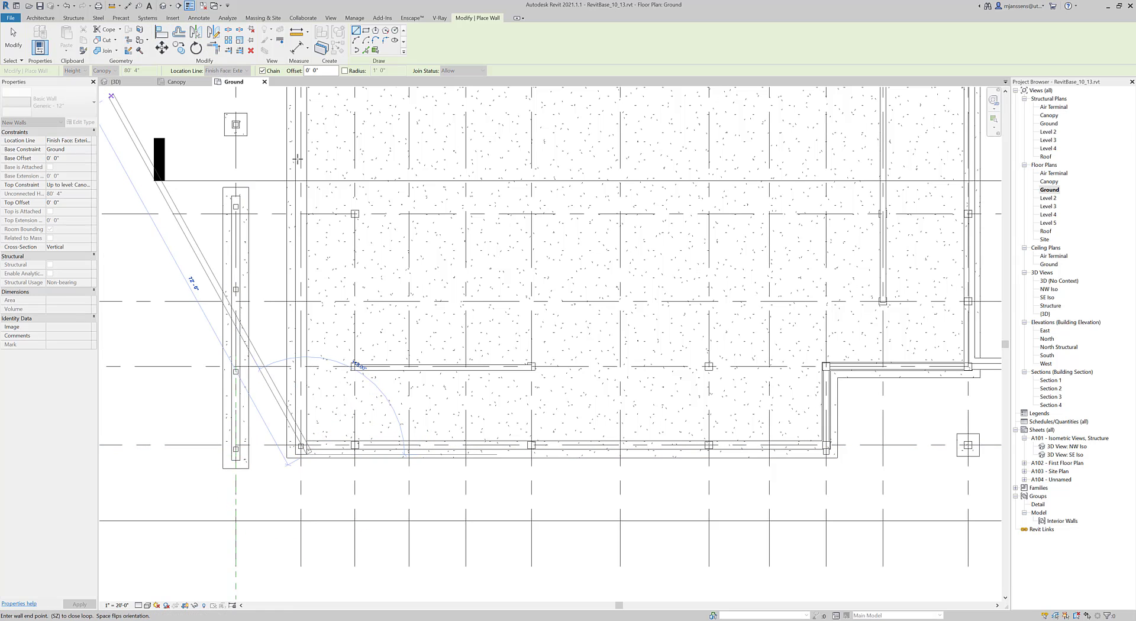
middle_click_drag(621, 409, 359, 363)
scroll(615, 410, "up", 1)
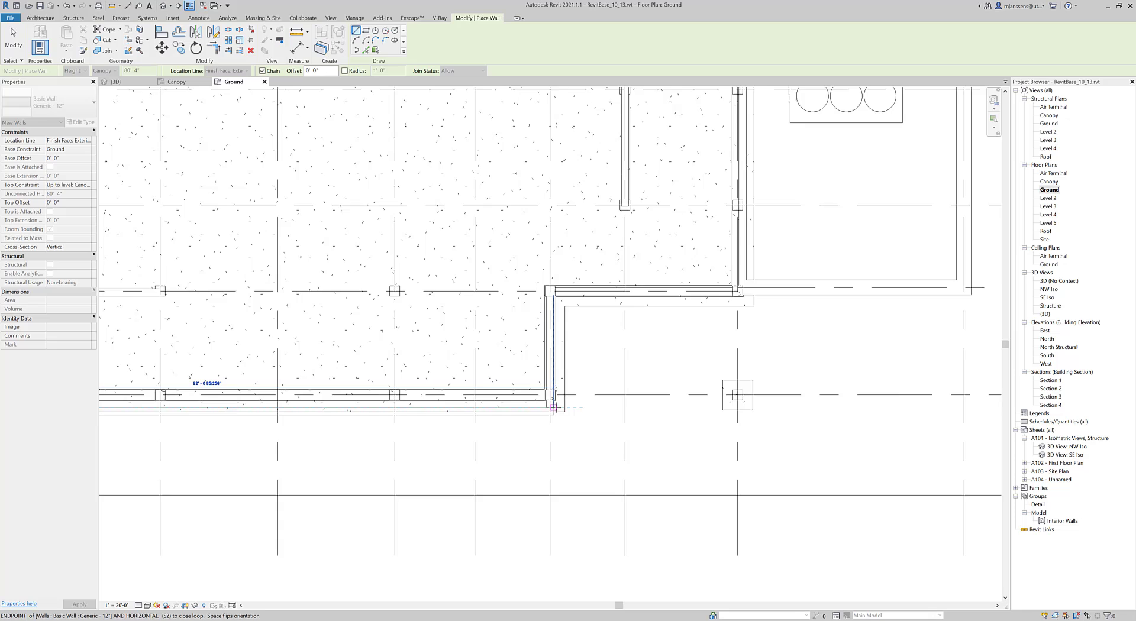
scroll(553, 407, "up", 7)
left_click(551, 407)
scroll(555, 428, "down", 7)
scroll(442, 433, "up", 1)
middle_click_drag(442, 433, 554, 433)
scroll(553, 433, "down", 1)
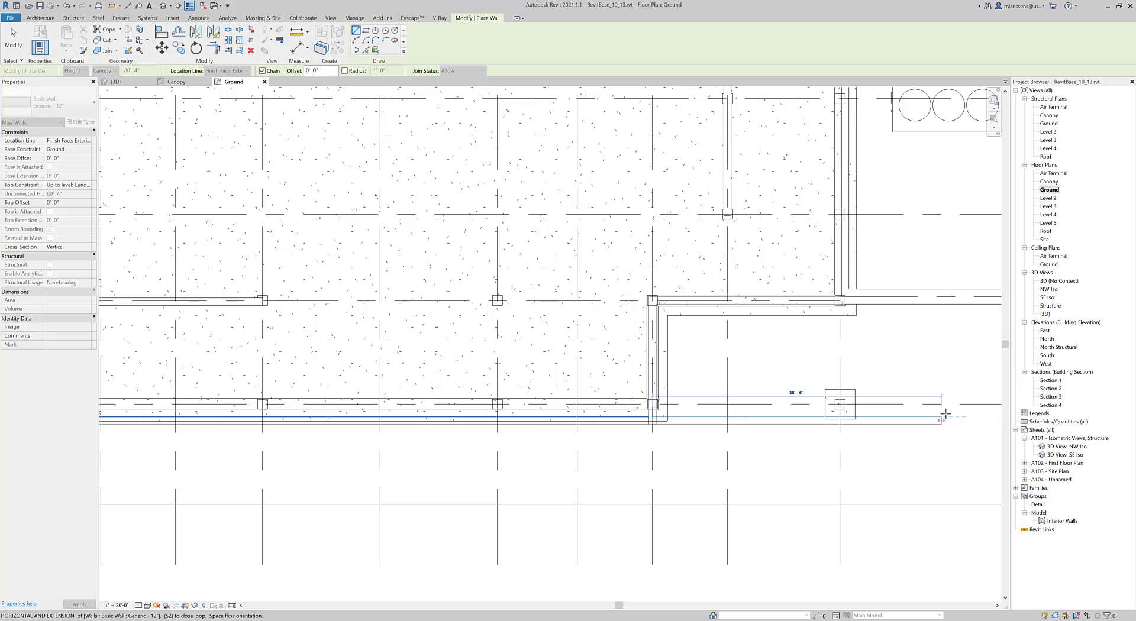
key("space")
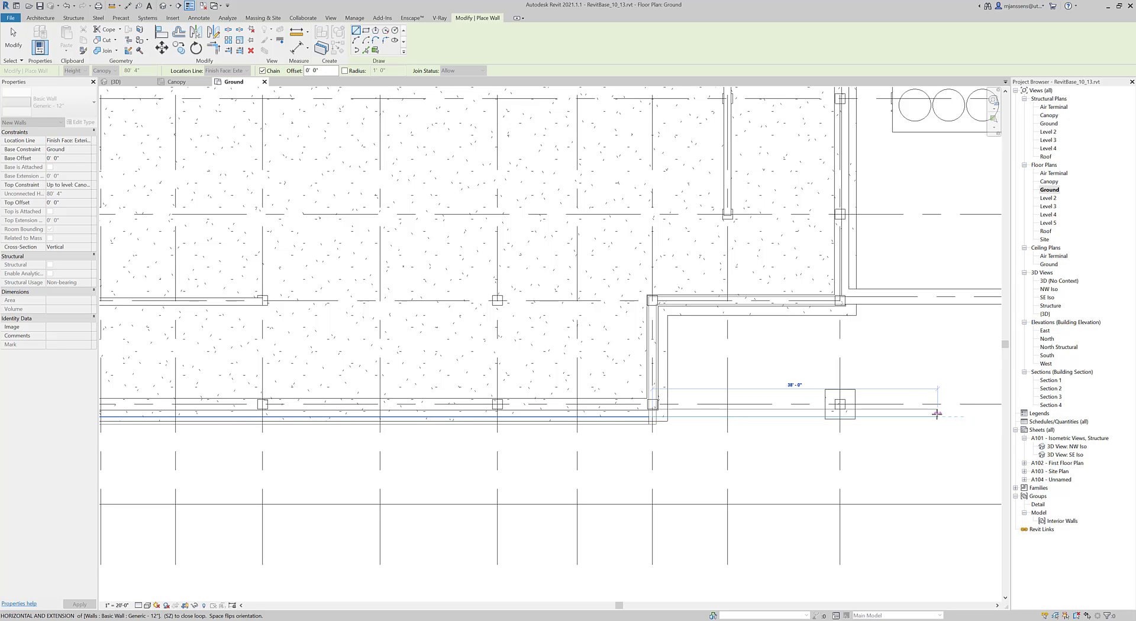
key("space")
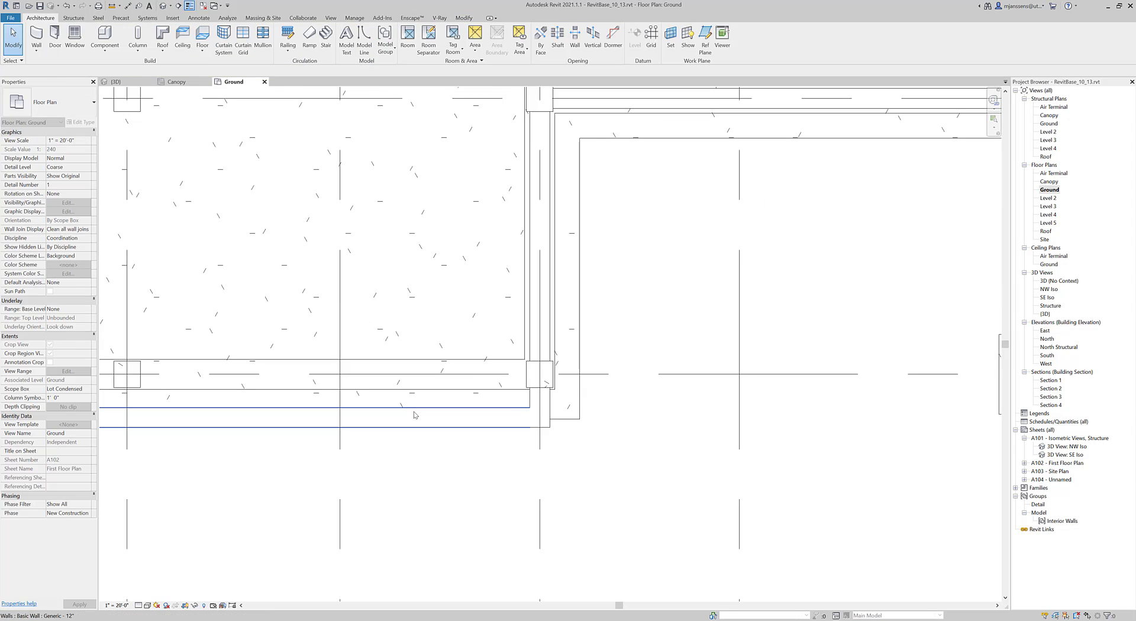
Try flipping the new wall along grid 1 to the other side of its location line.
left_click(415, 413)
scroll(287, 384, "down", 2)
middle_click_drag(166, 386, 702, 423)
scroll(704, 426, "down", 1)
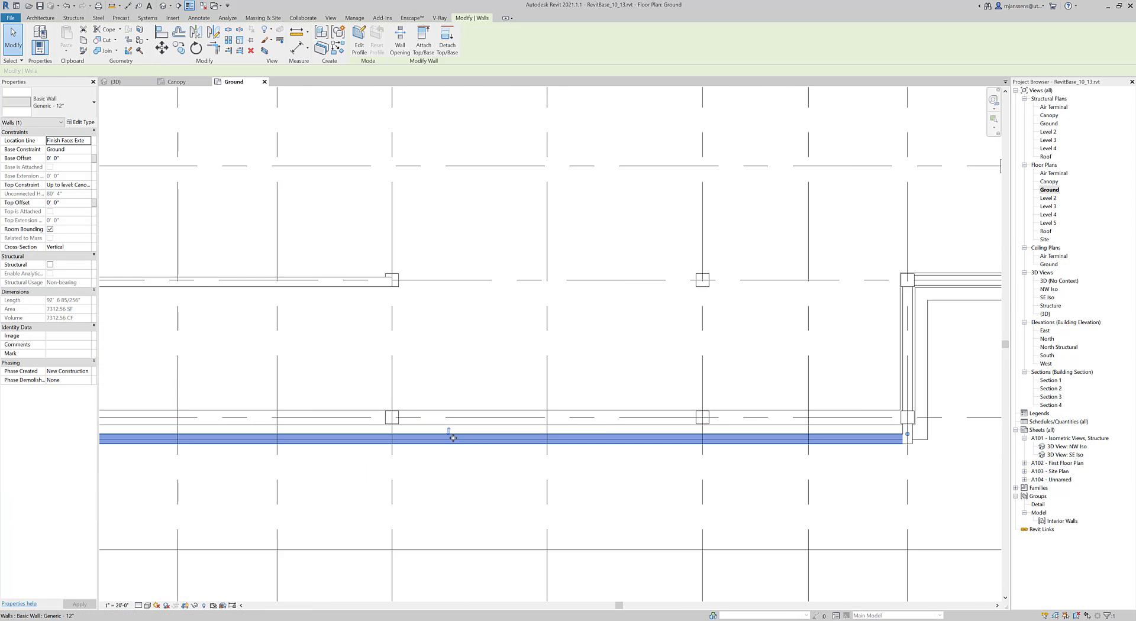
left_click(449, 437)
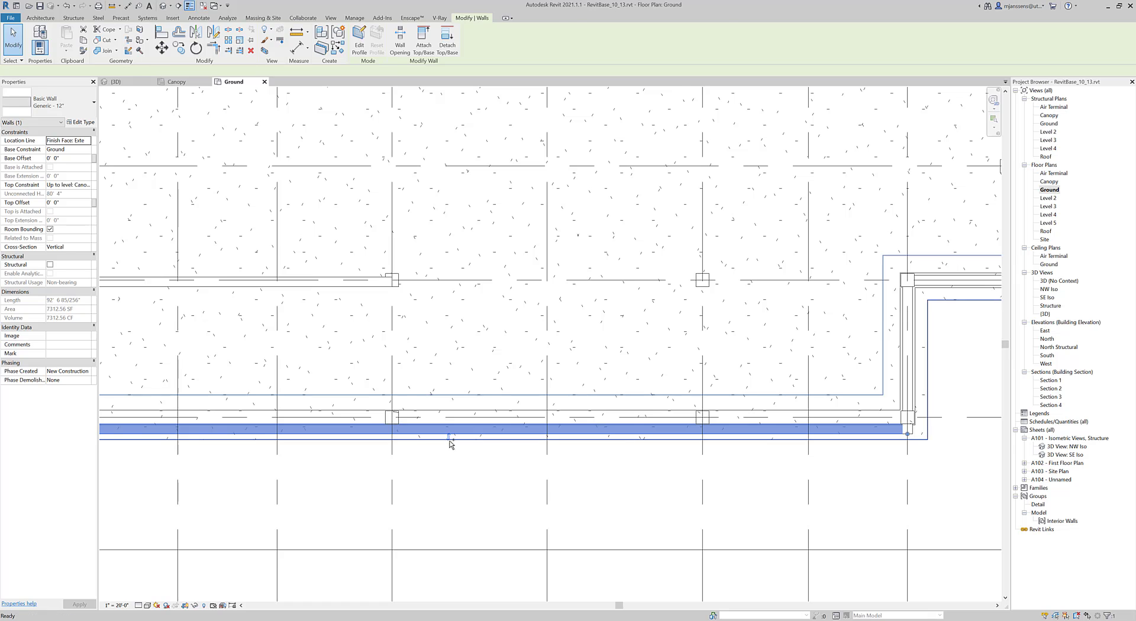
middle_click_drag(449, 438, 726, 442)
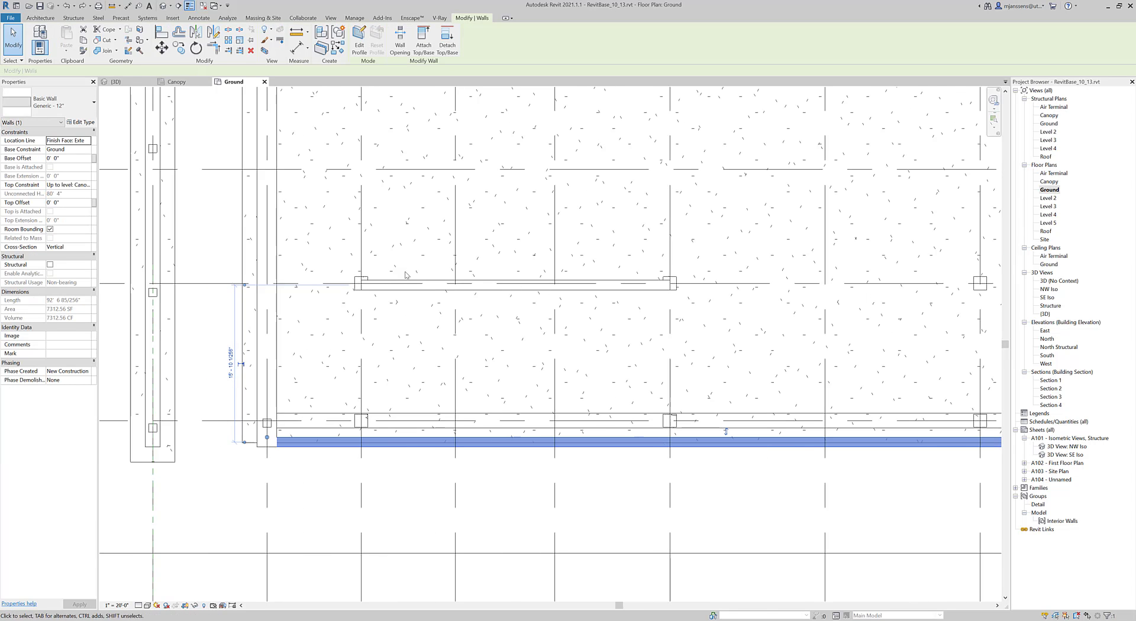
Switch the Ground plan's visual style to Shaded.
left_click(147, 606)
left_click(177, 578)
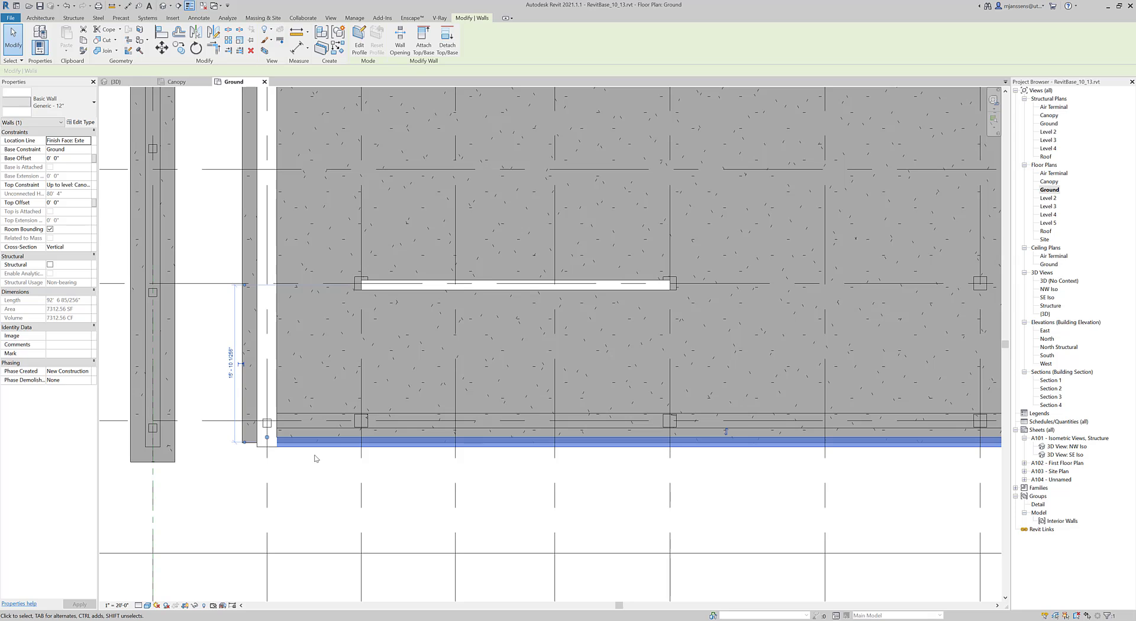
middle_click_drag(372, 472, 362, 474)
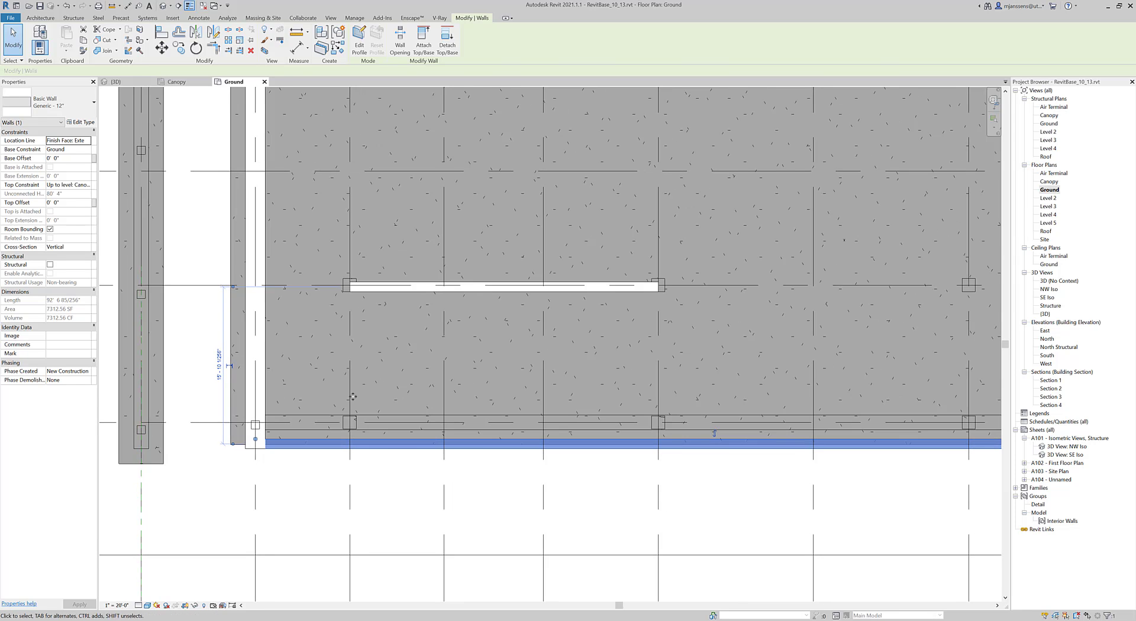
Align the inner face of the grid 1 wall with the outer faces of the columns along grid 1.
left_click(161, 31)
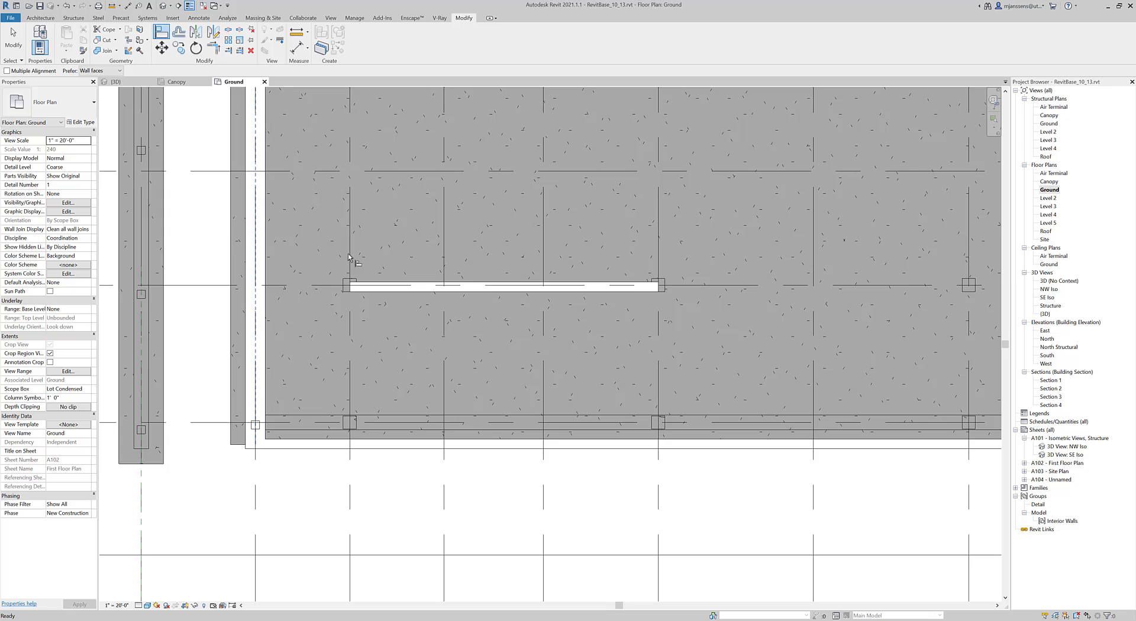
scroll(361, 443, "up", 4)
left_click(357, 439)
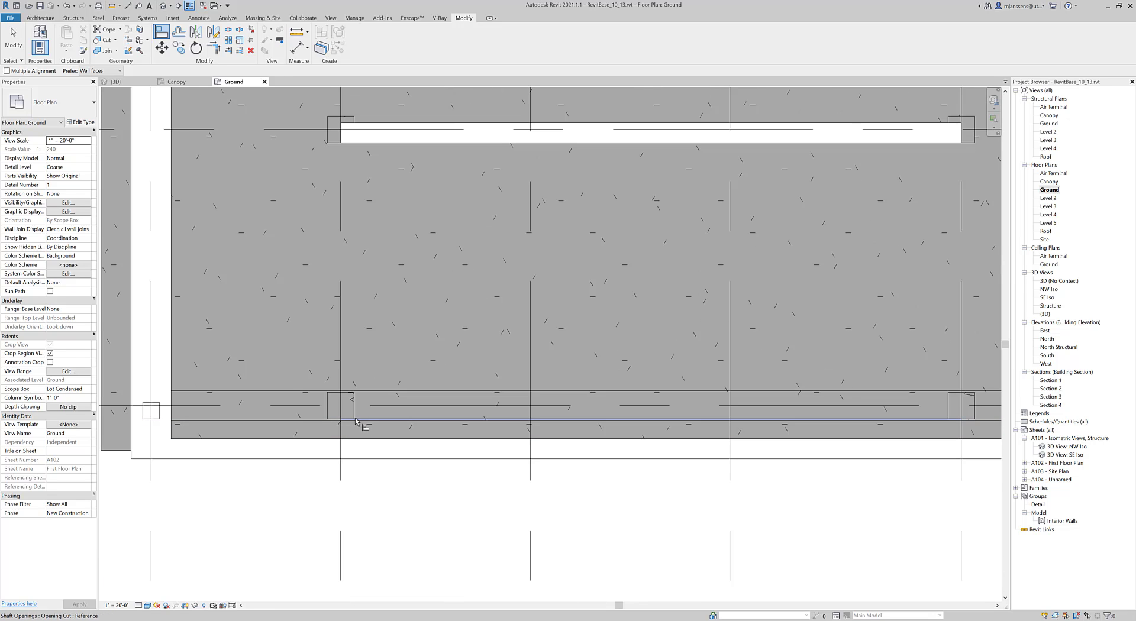
left_click(353, 439)
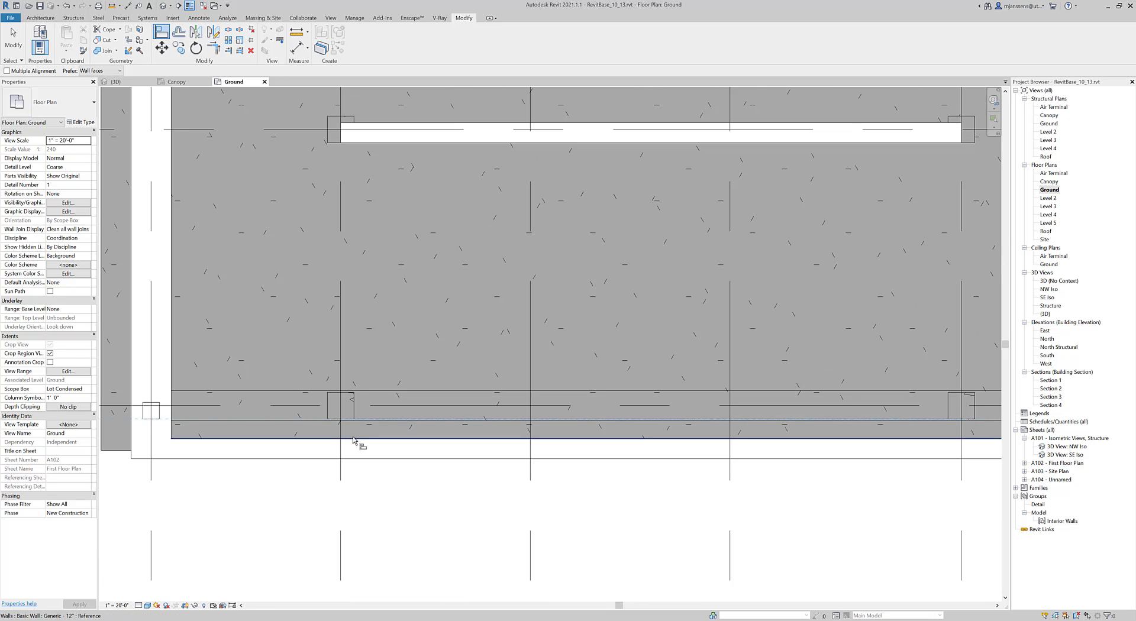
scroll(329, 435, "down", 2)
scroll(333, 431, "down", 2)
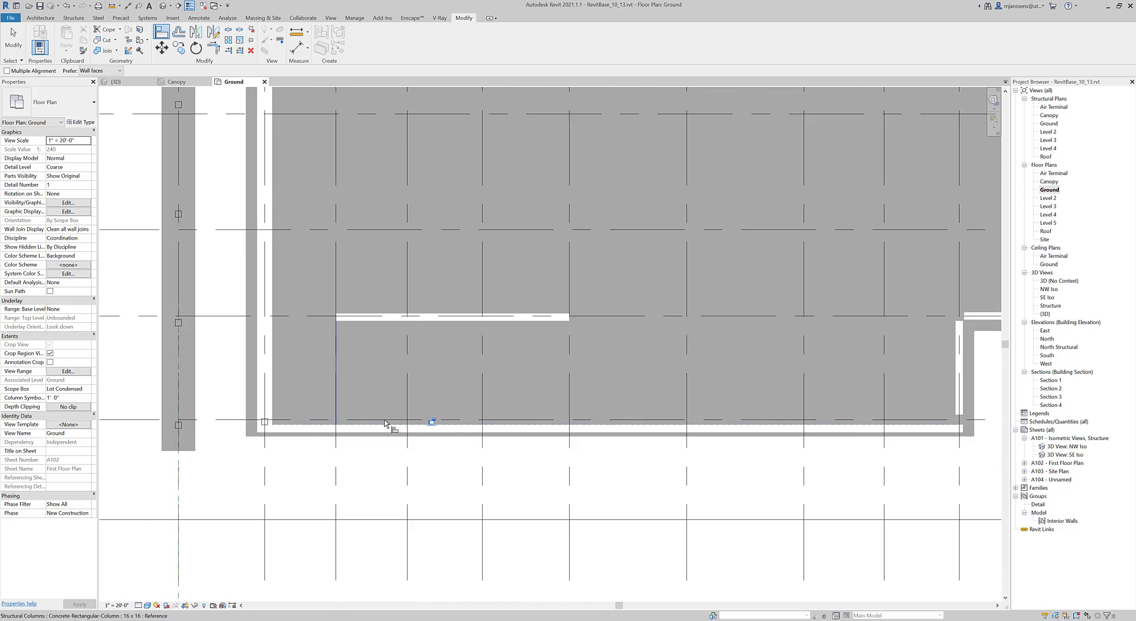
Align the inner face of the short wall along grid H with the outer face of the corner column at grid 1.
middle_click_drag(693, 385, 278, 438)
scroll(550, 485, "up", 3)
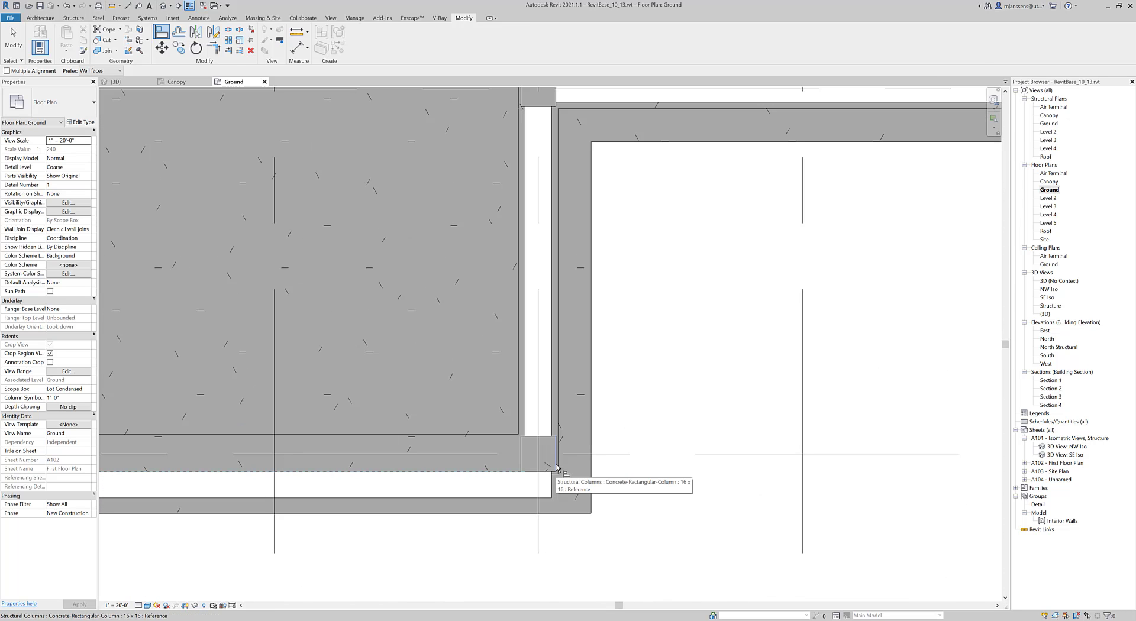
left_click(554, 476)
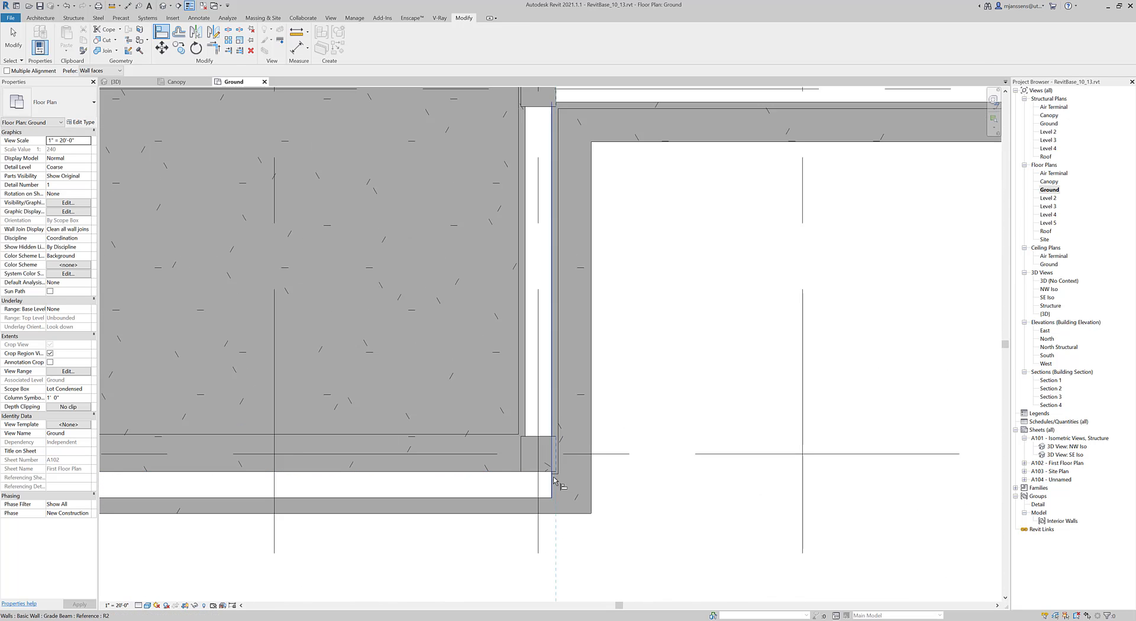
left_click(524, 421)
Select the 12" wall along grid J and examine its position against the columns in plan and in the 3D view.
scroll(524, 421, "down", 5)
middle_click_drag(642, 351, 448, 488)
scroll(484, 363, "up", 2)
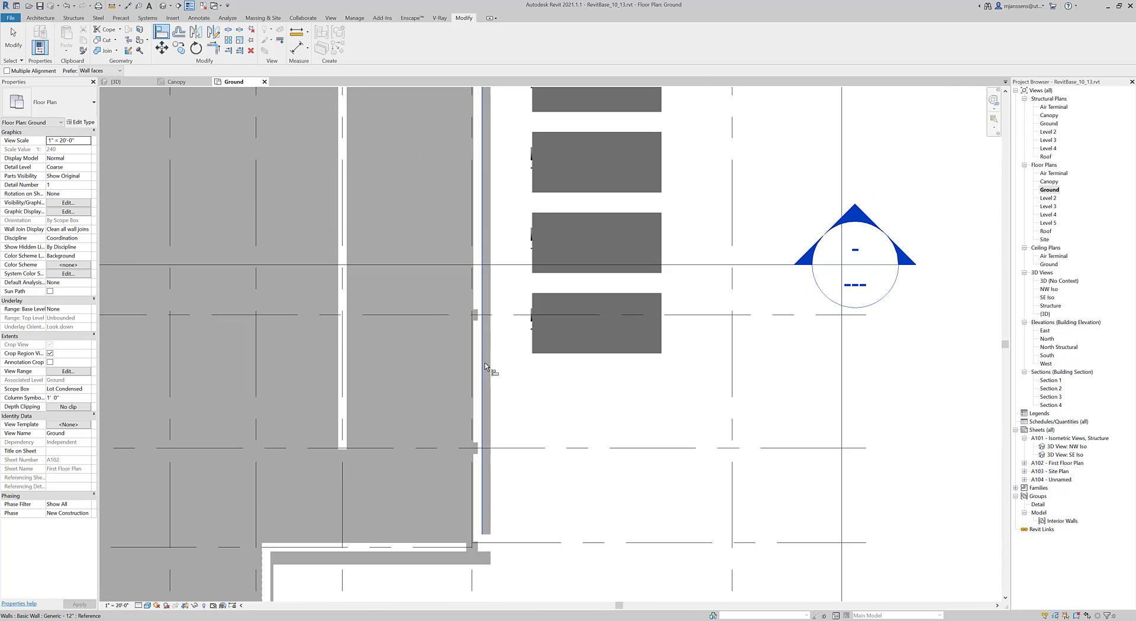
key("Escape")
key("Escape")
left_click(484, 358)
scroll(483, 378, "up", 4)
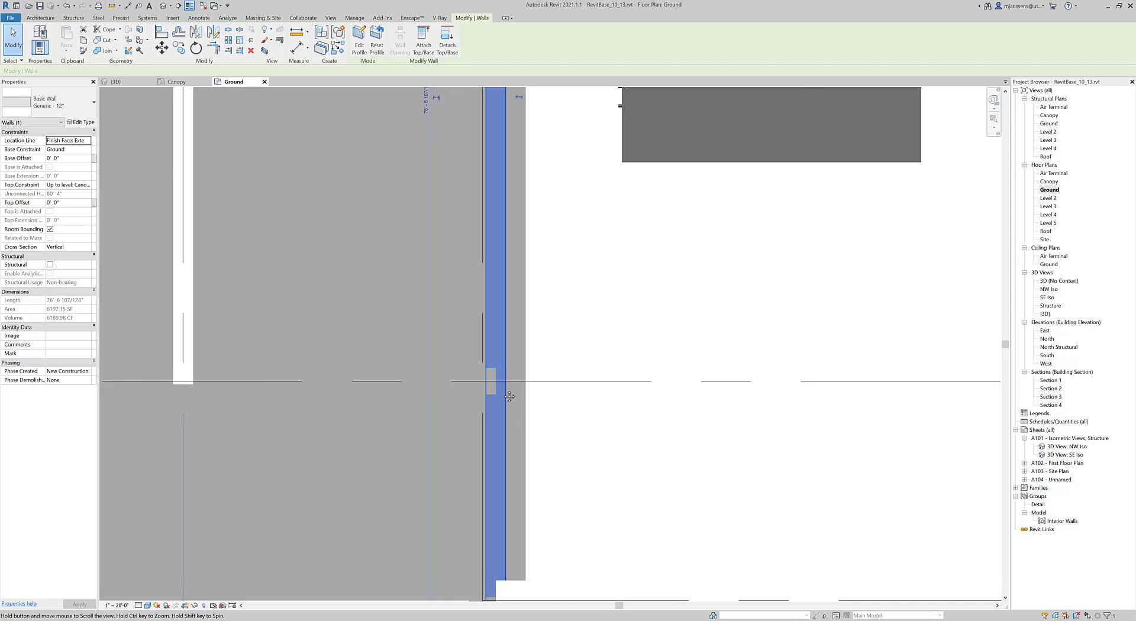
middle_click_drag(476, 376, 487, 353)
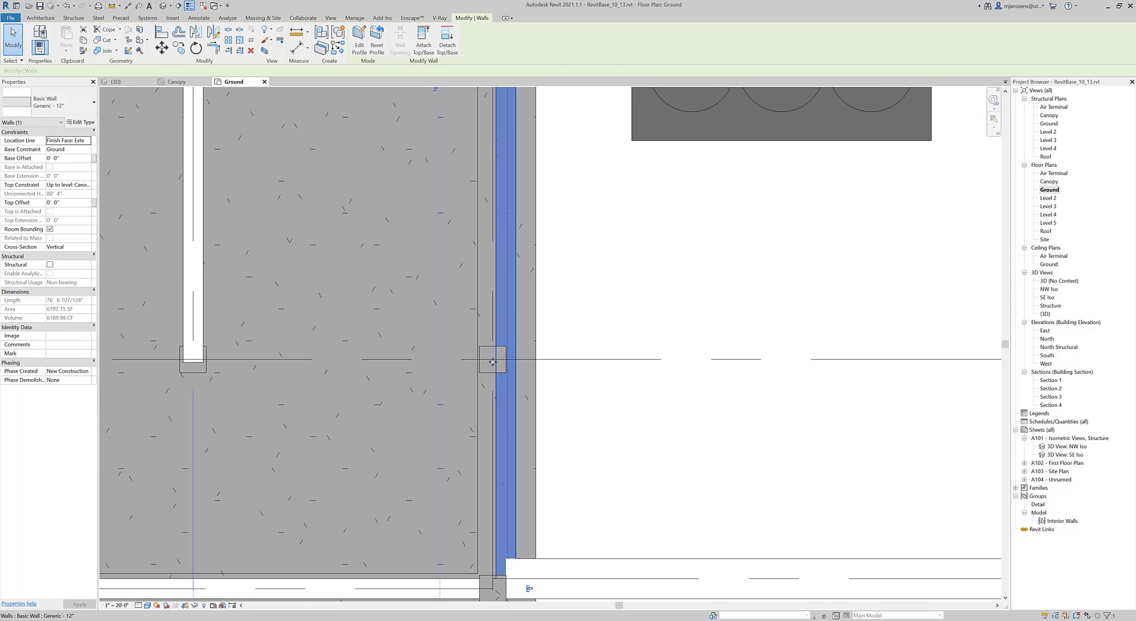
scroll(493, 376, "down", 3)
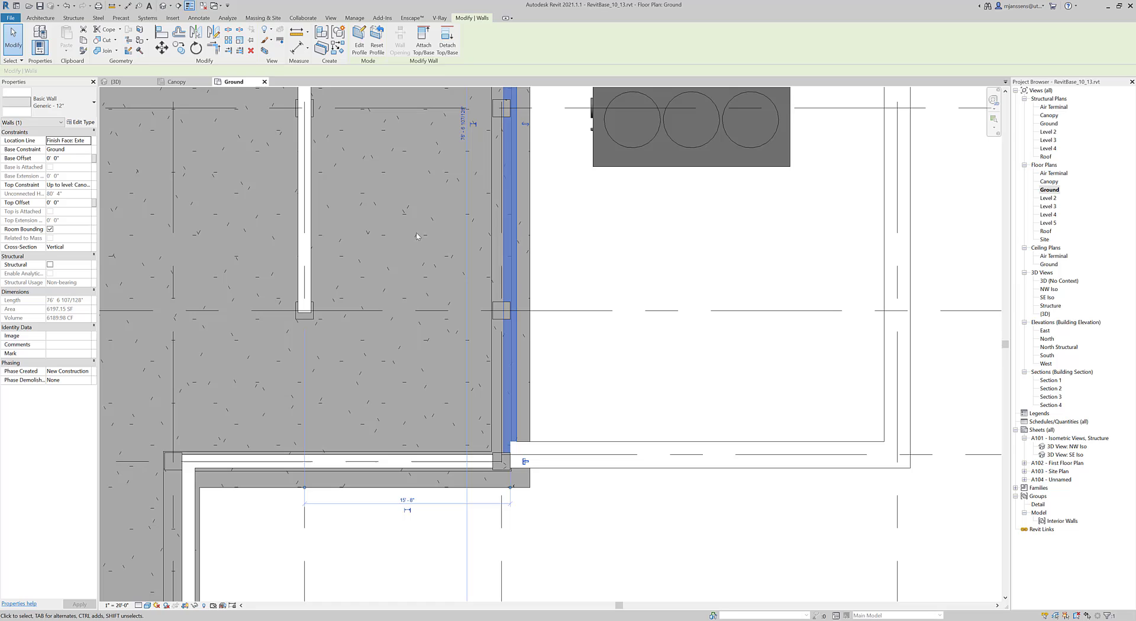
left_click(115, 82)
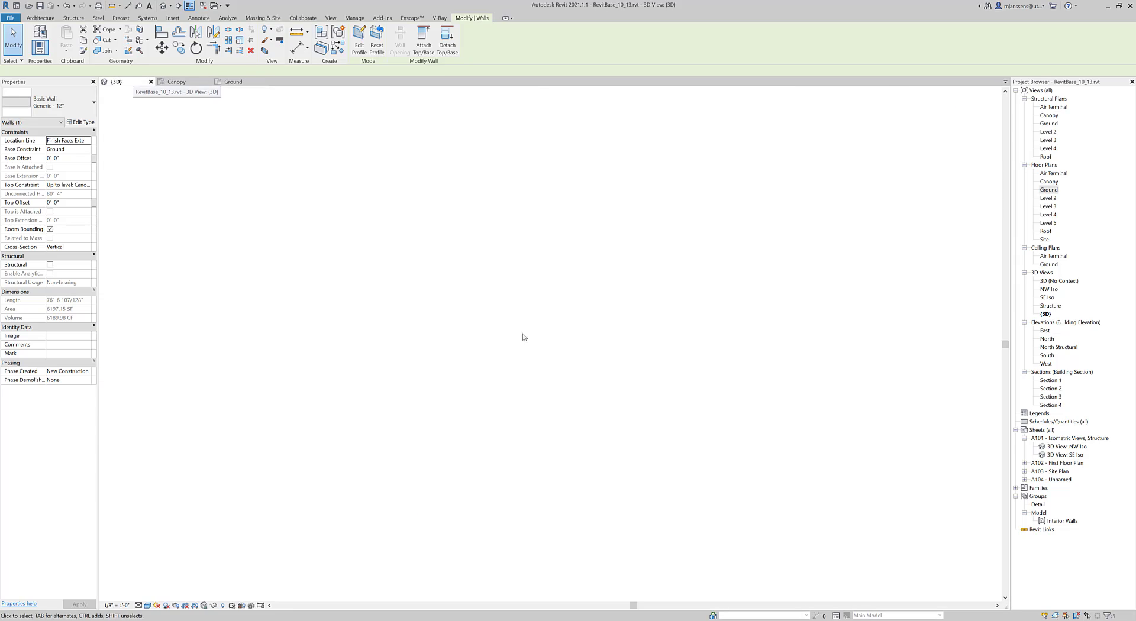
middle_click_drag(528, 341, 470, 459, "shift")
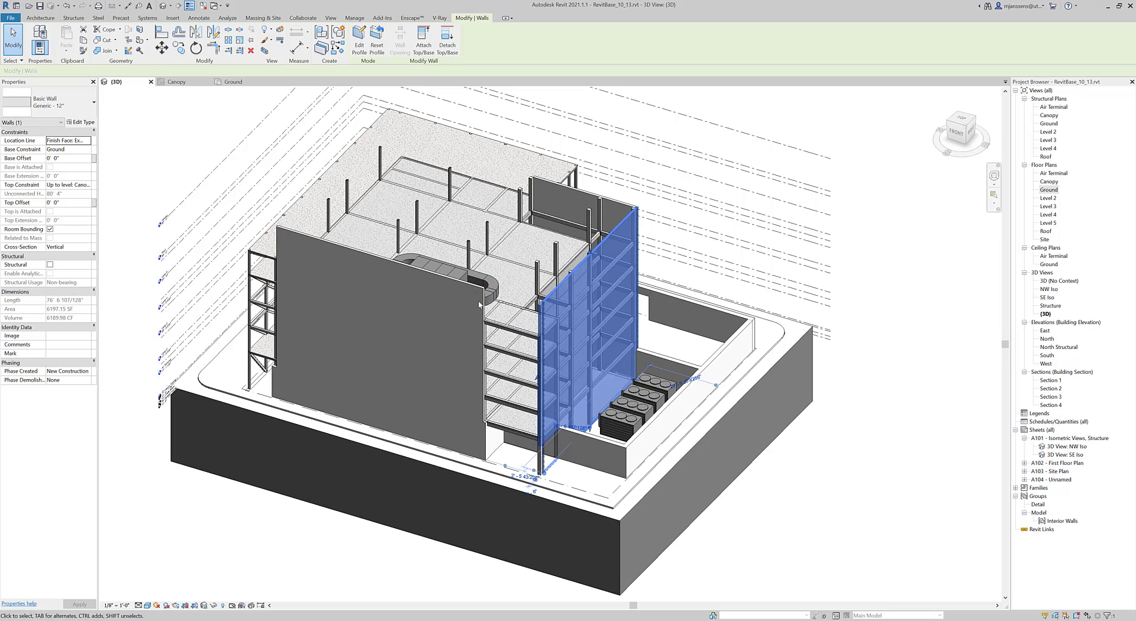
Move the 12" wall along grid J inward in the Ground plan so it sits behind the columns.
middle_click_drag(531, 360, 436, 426)
scroll(438, 426, "up", 2)
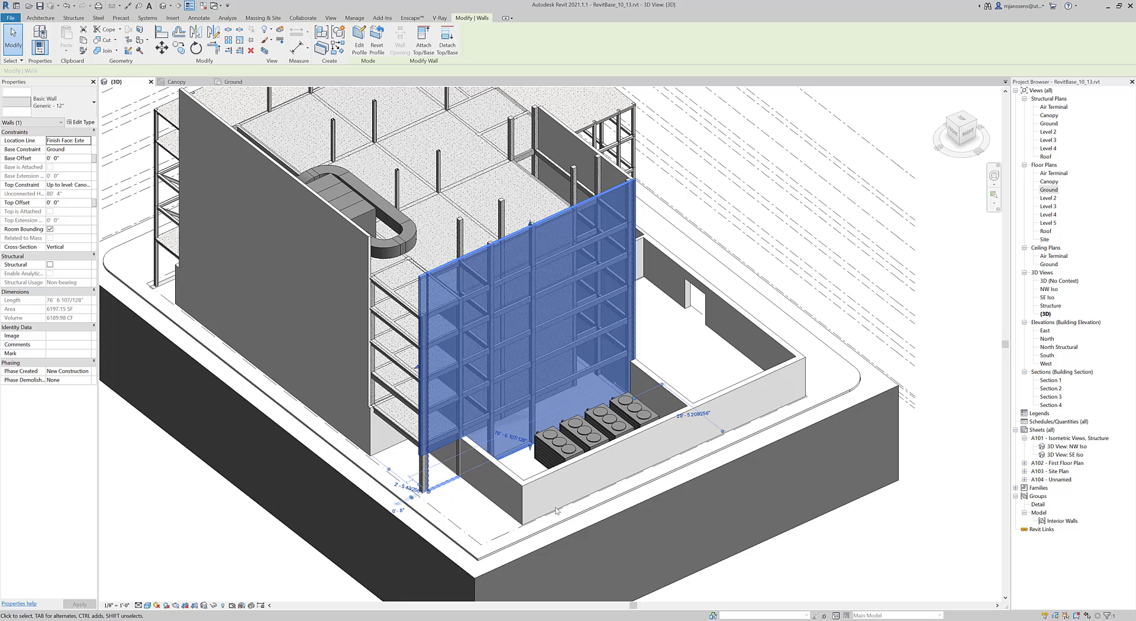
key("Escape")
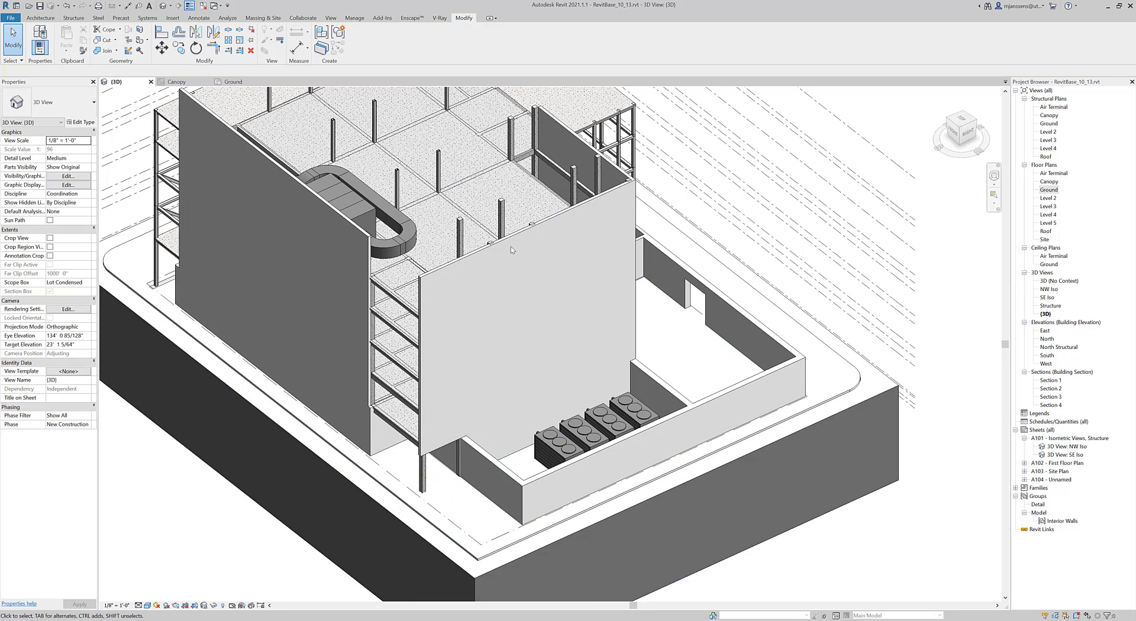
left_click(476, 256)
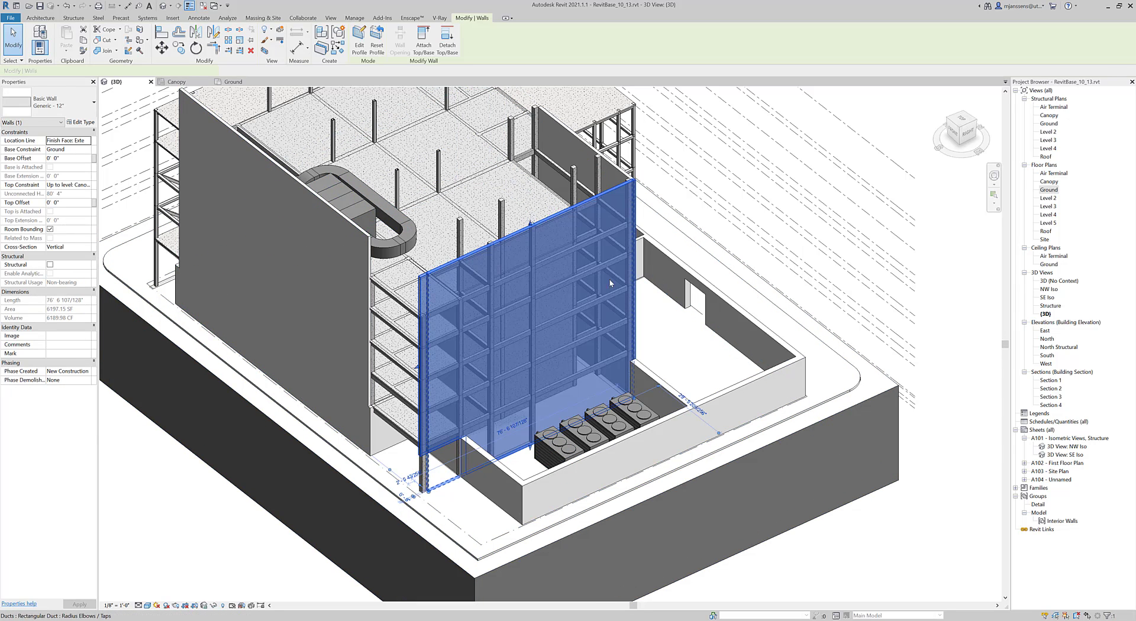
middle_click_drag(477, 256, 589, 308, "shift")
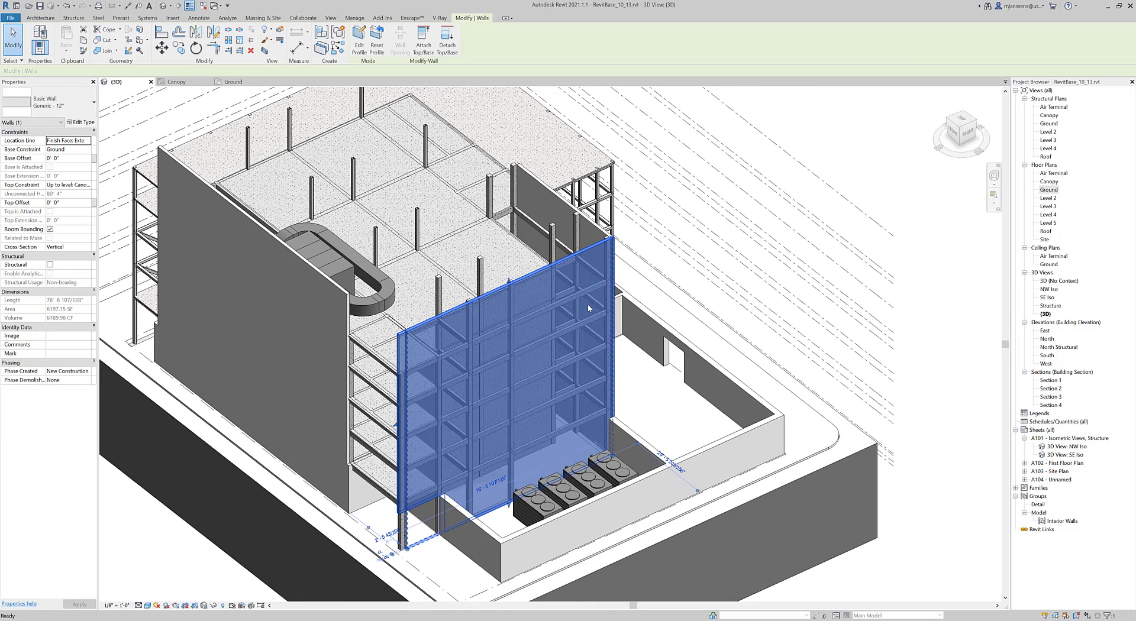
left_click(184, 83)
left_click(233, 81)
scroll(397, 305, "down", 2)
middle_click_drag(398, 306, 376, 386)
left_click(161, 48)
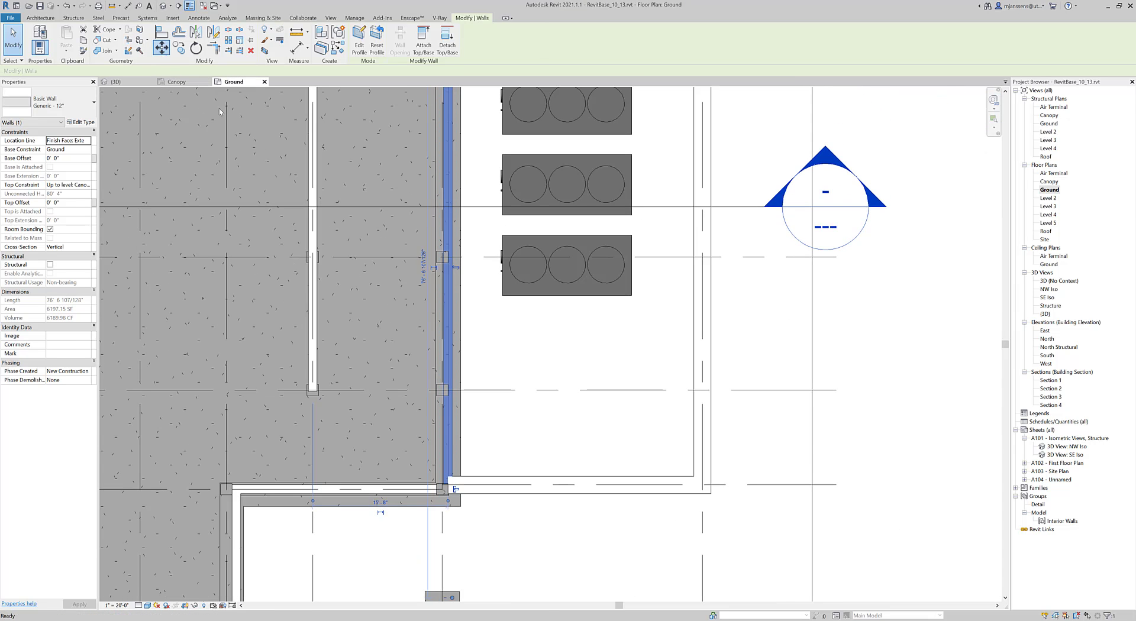
left_click(451, 320)
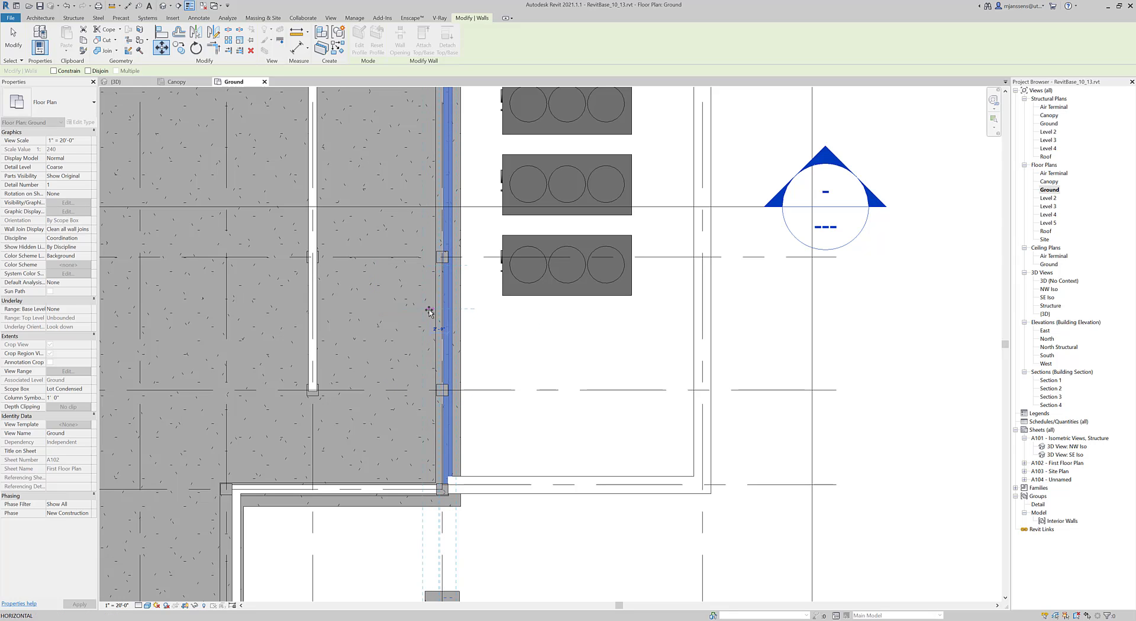
left_click(430, 312)
key("Escape")
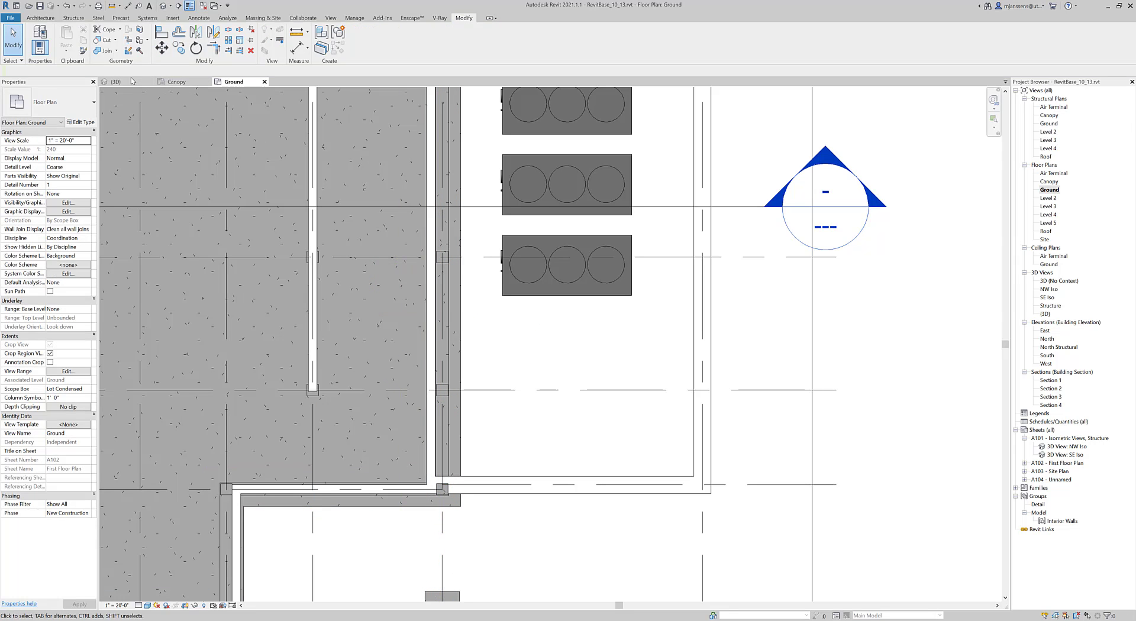
Try a curtain wall type on the wall along grid J and check it in the 3D view.
middle_click_drag(414, 252, 424, 280)
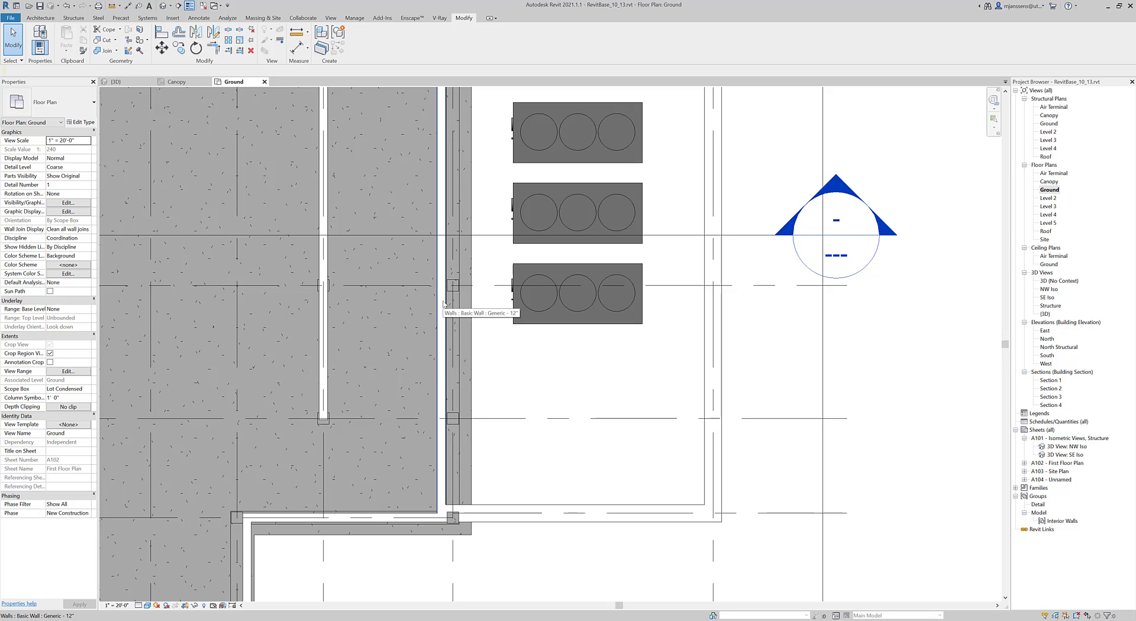
scroll(450, 313, "down", 2)
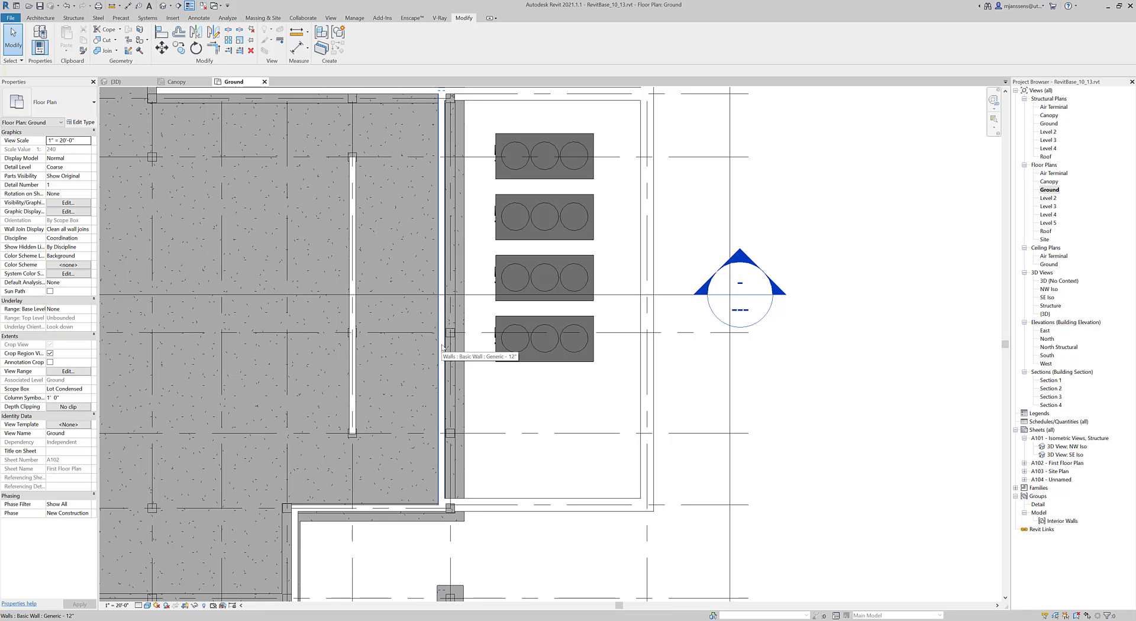
left_click(441, 348)
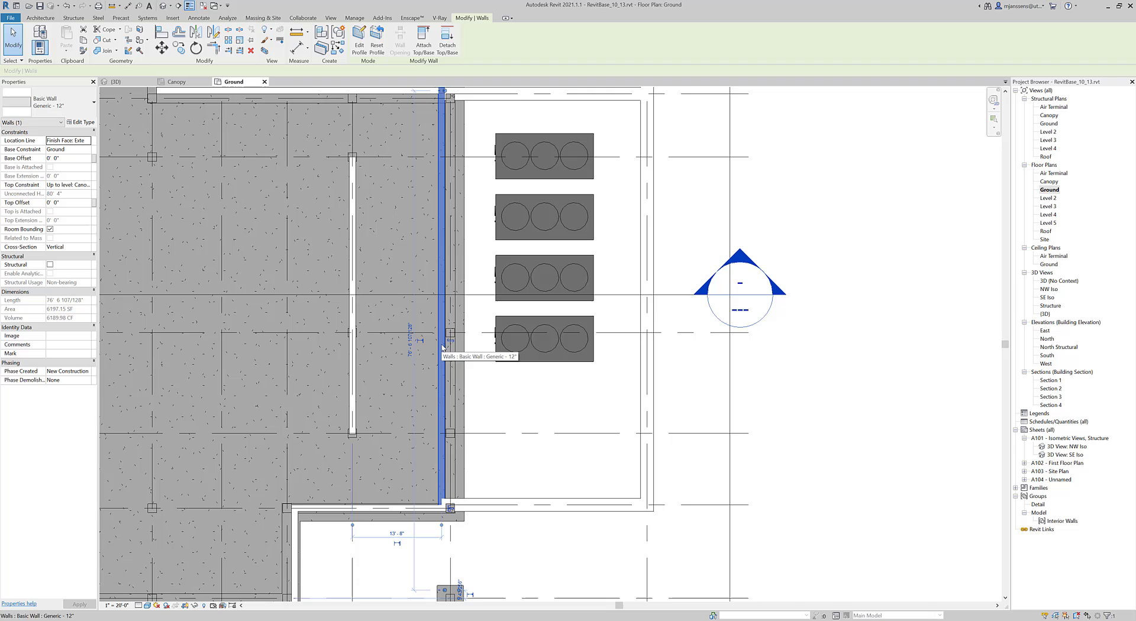
scroll(441, 341, "down", 2)
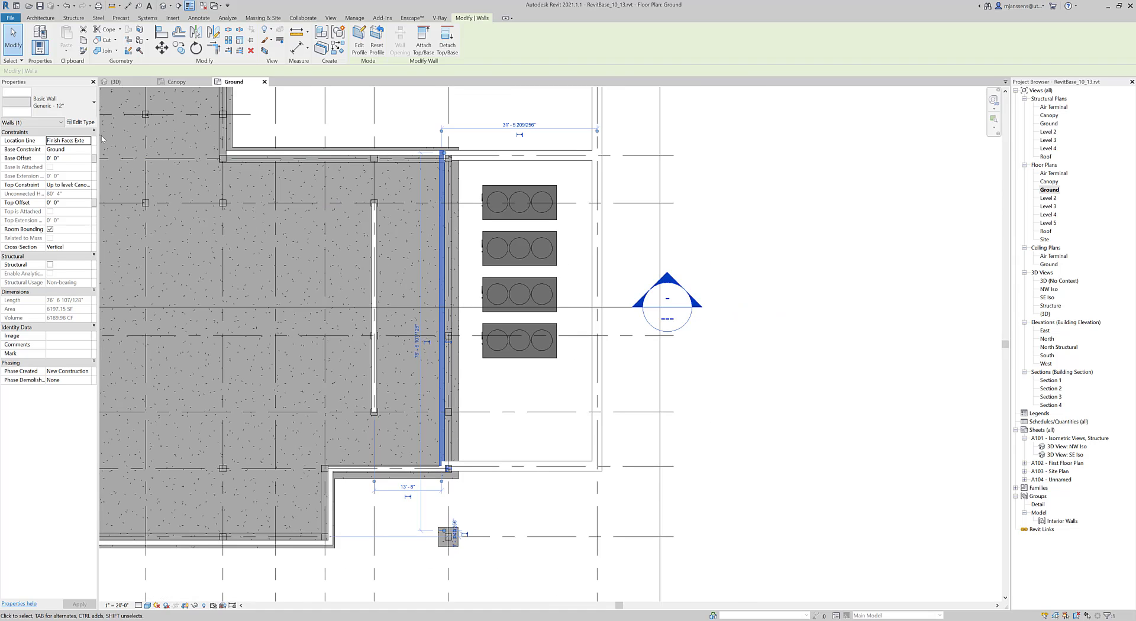
left_click(48, 101)
left_click(35, 368)
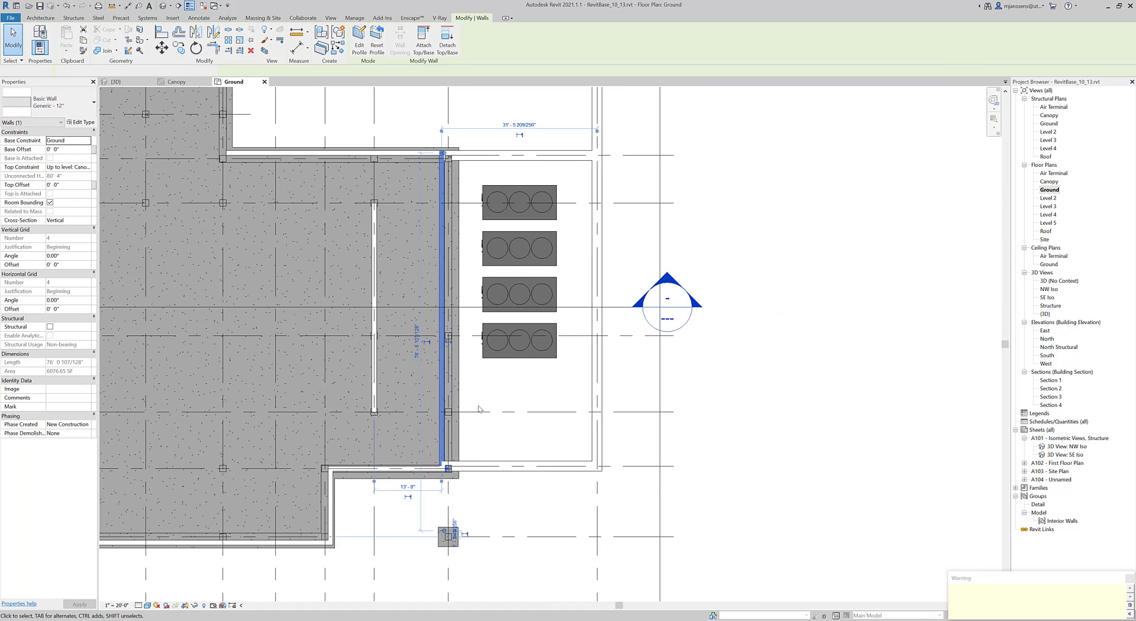
left_click(478, 409)
left_click(122, 82)
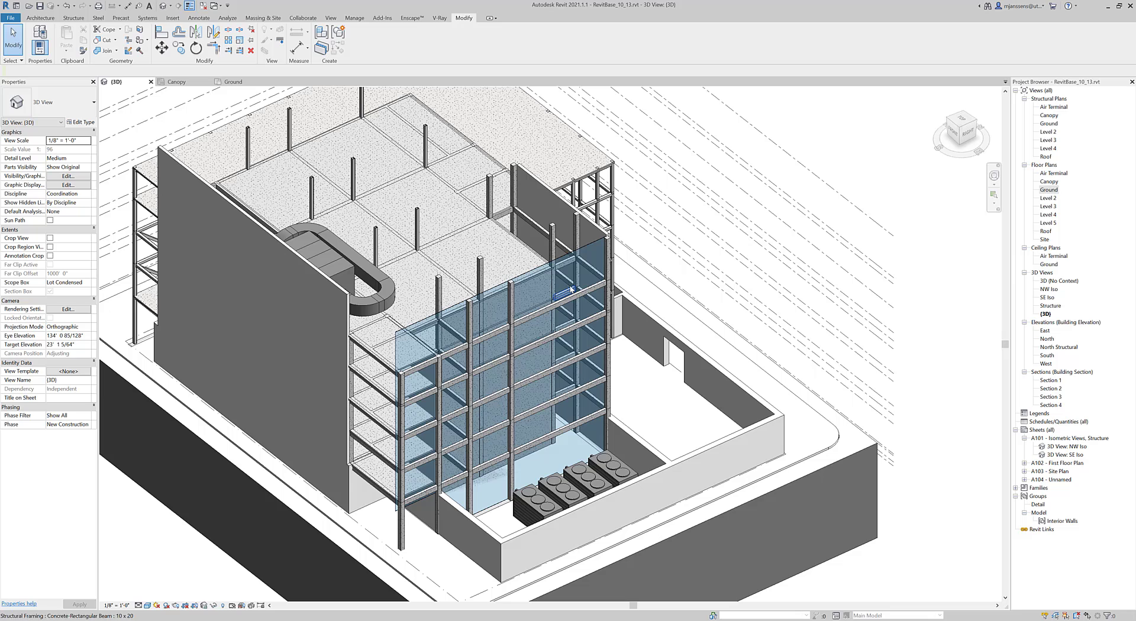
middle_click_drag(477, 368, 611, 340)
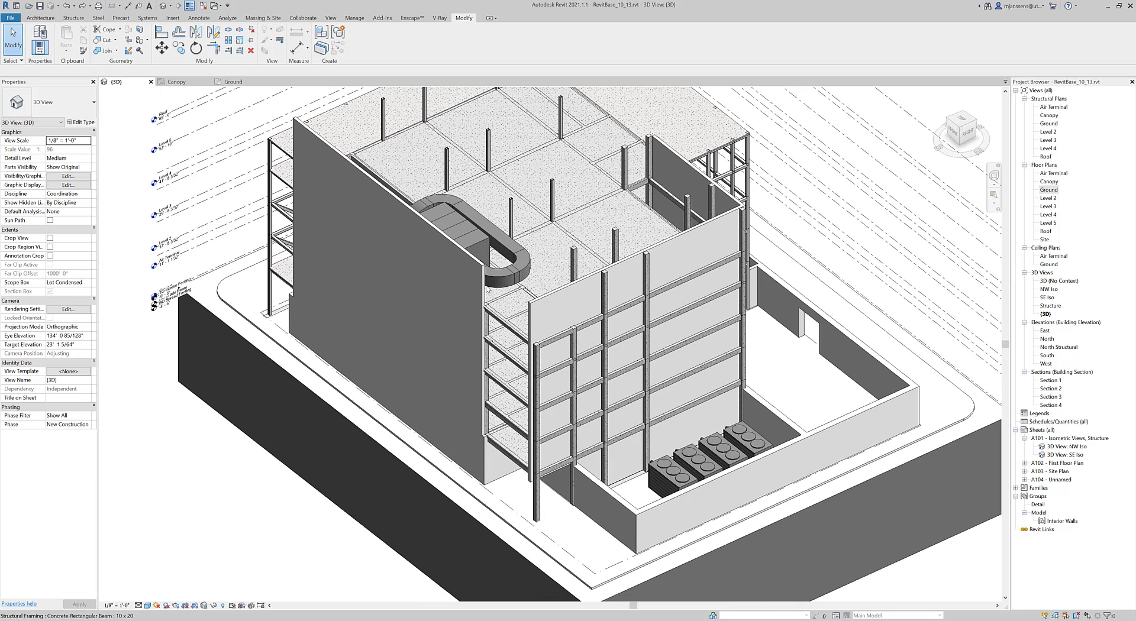
Edit the front 12" wall's profile in the front view, sketching a horizontal line along the lowest beam's underside to the grid J corner column.
left_click(474, 262)
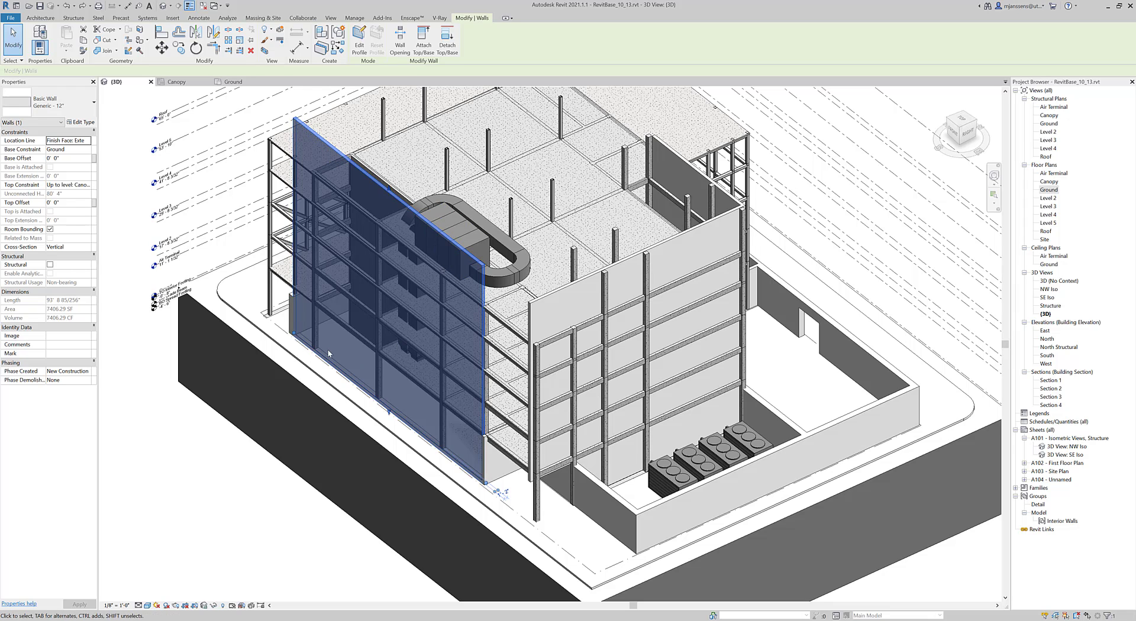
left_click(356, 56)
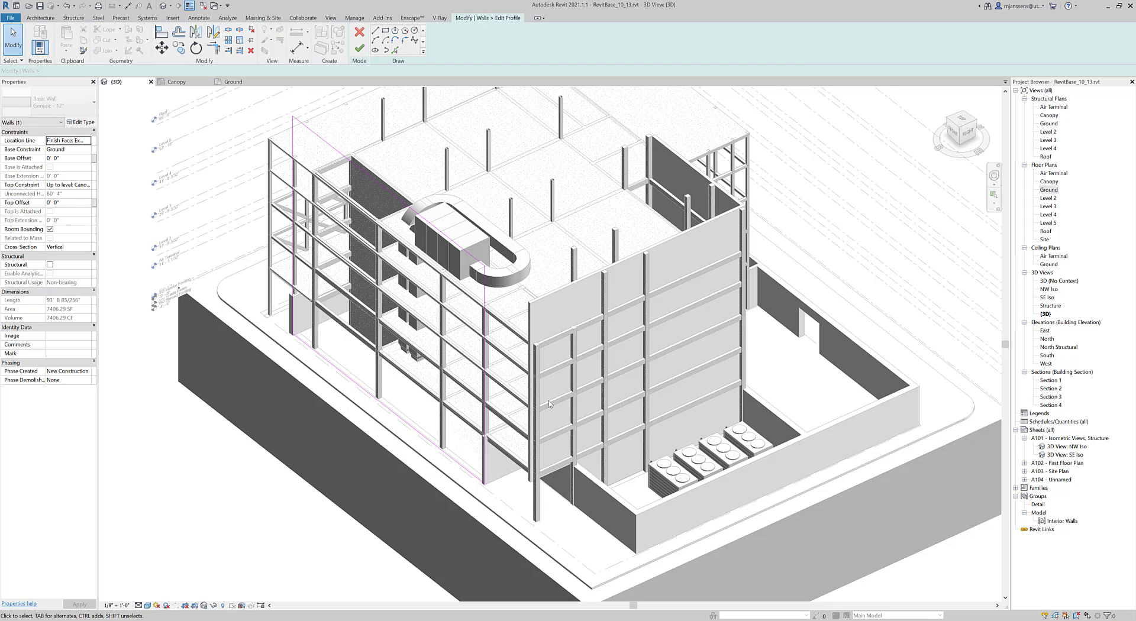
left_click(953, 147)
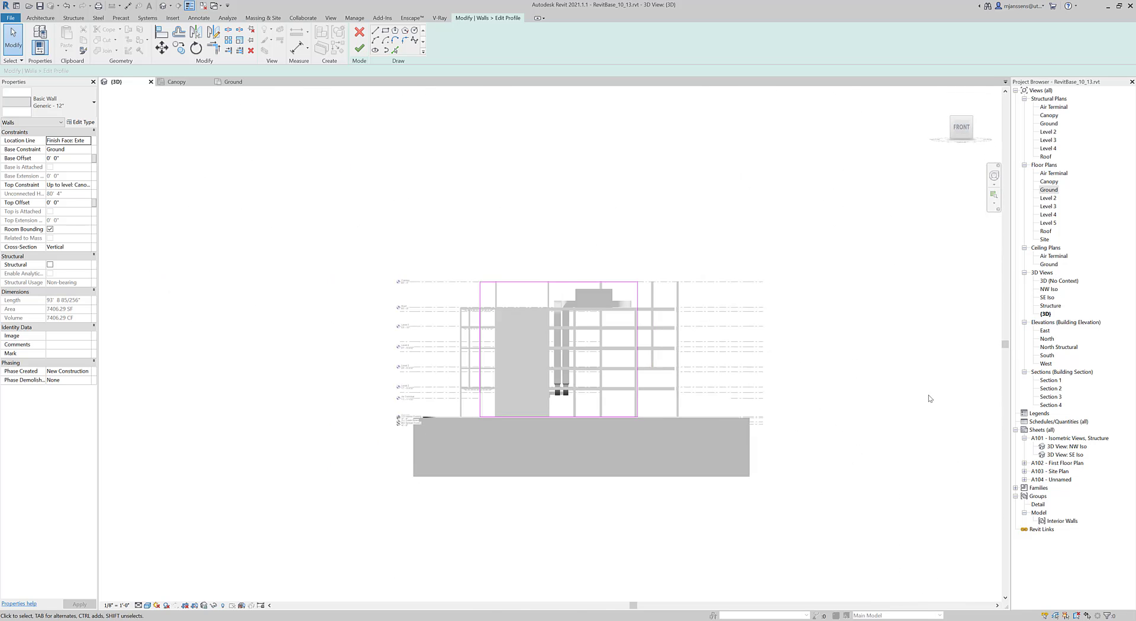
scroll(408, 104, "up", 5)
left_click(375, 29)
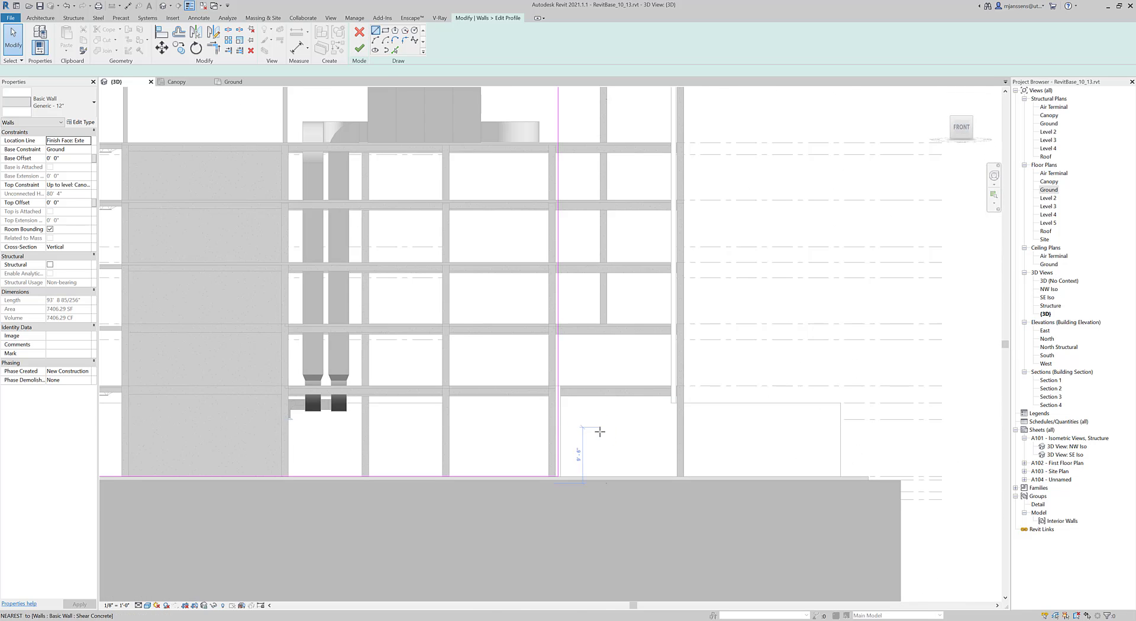
scroll(600, 432, "up", 3)
left_click(527, 369)
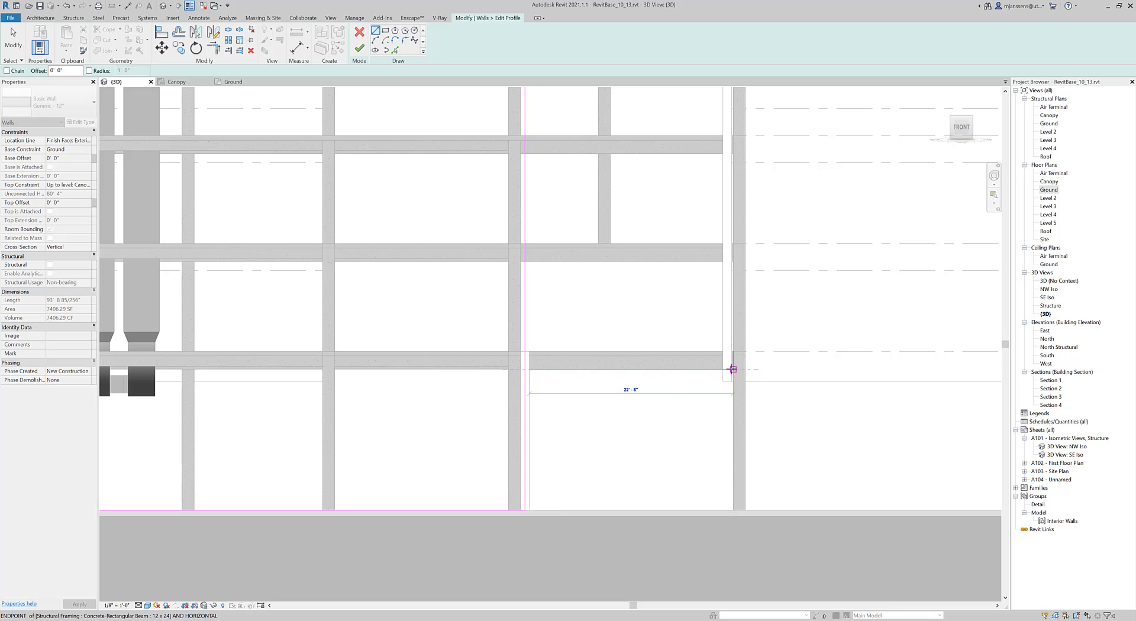
scroll(730, 369, "up", 4)
left_click(731, 369)
scroll(730, 370, "down", 8)
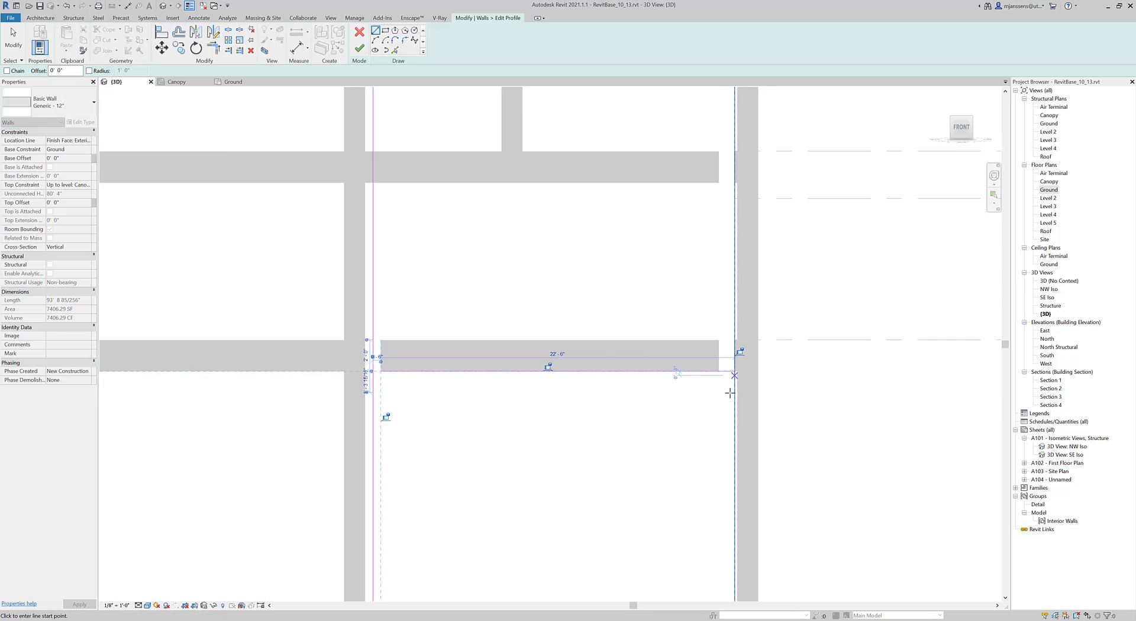
middle_click_drag(730, 290, 676, 500)
scroll(674, 382, "up", 5)
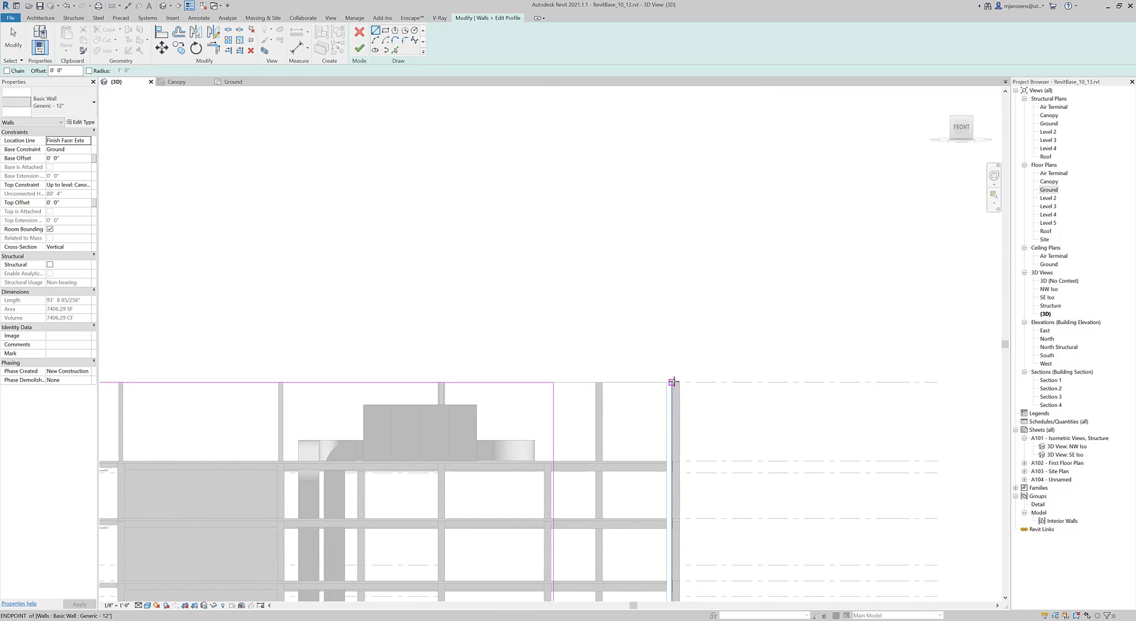
left_click(674, 382)
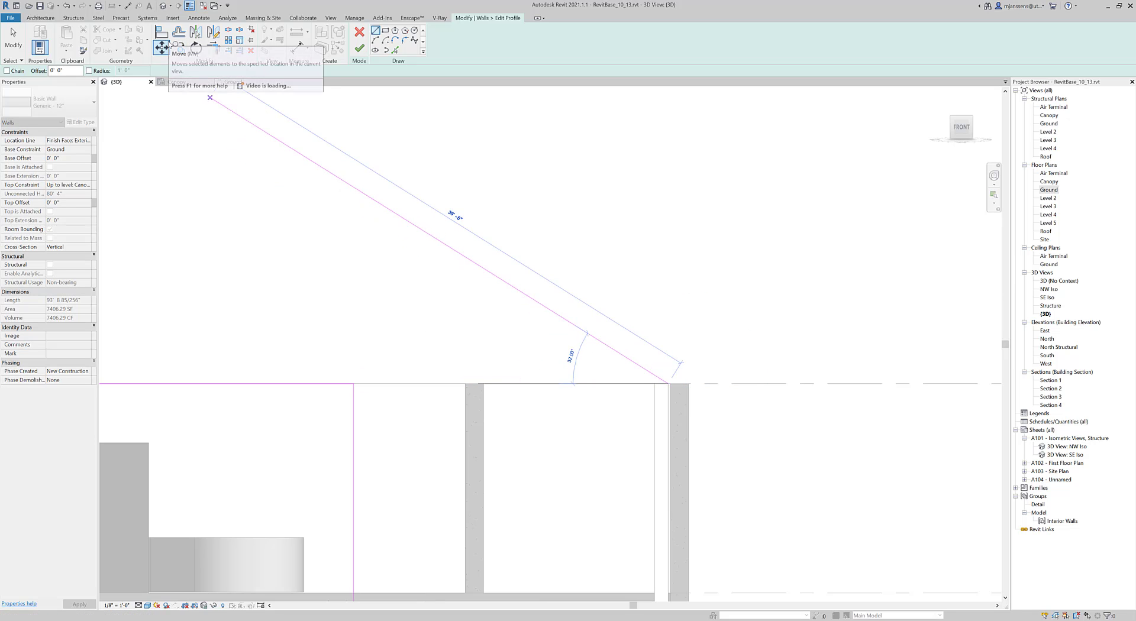
key("Escape")
left_click(219, 51)
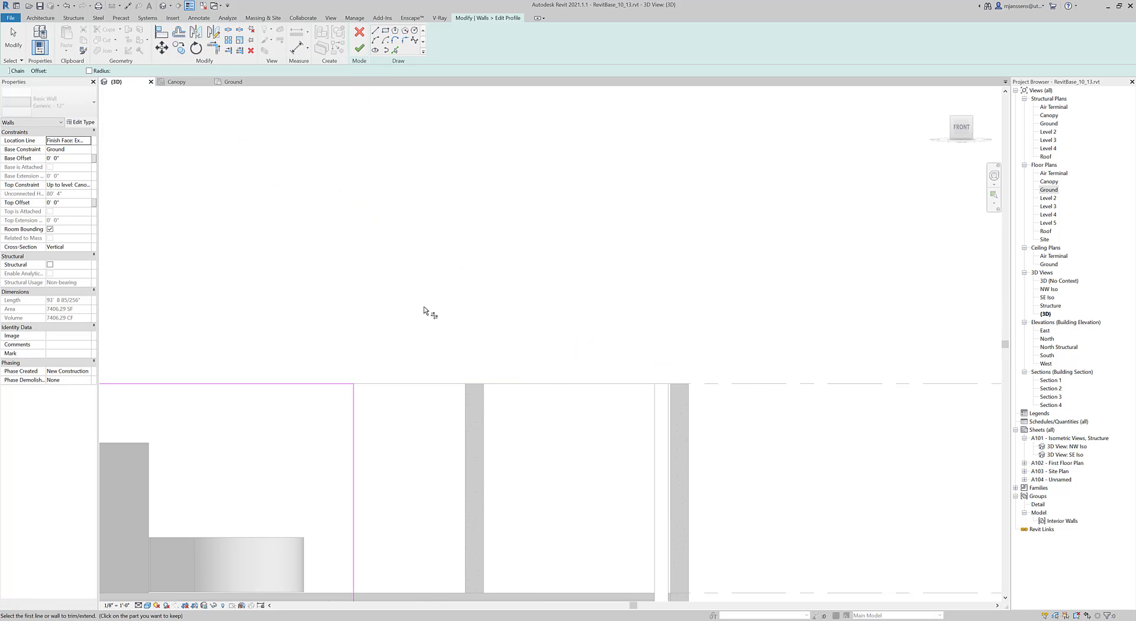
left_click(350, 384)
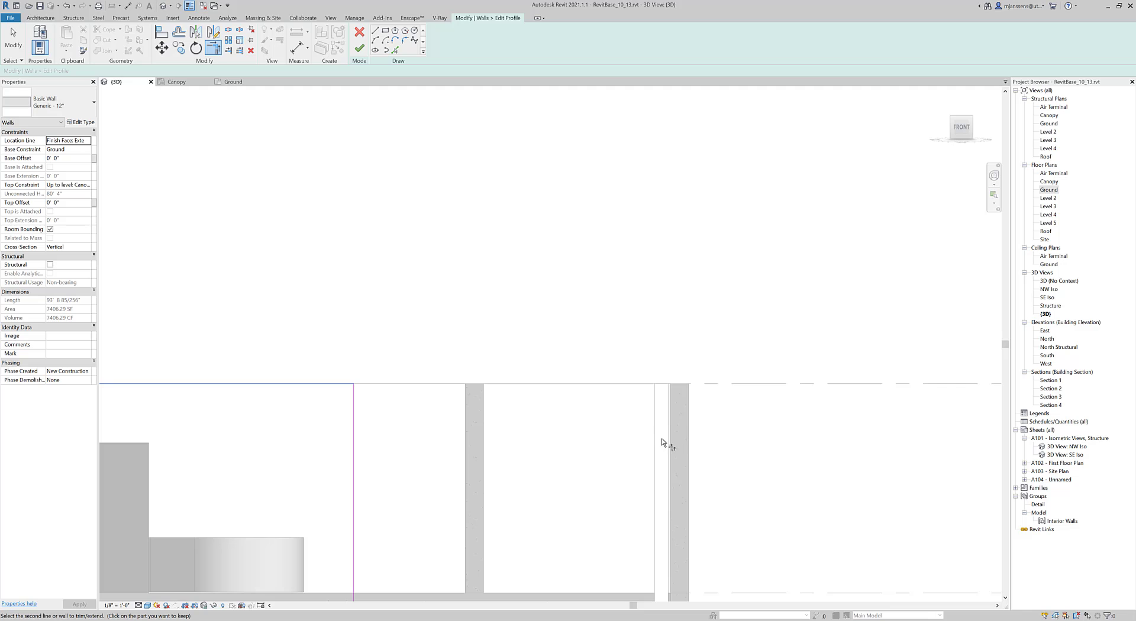
scroll(663, 414, "down", 4)
key("Escape")
key("Escape")
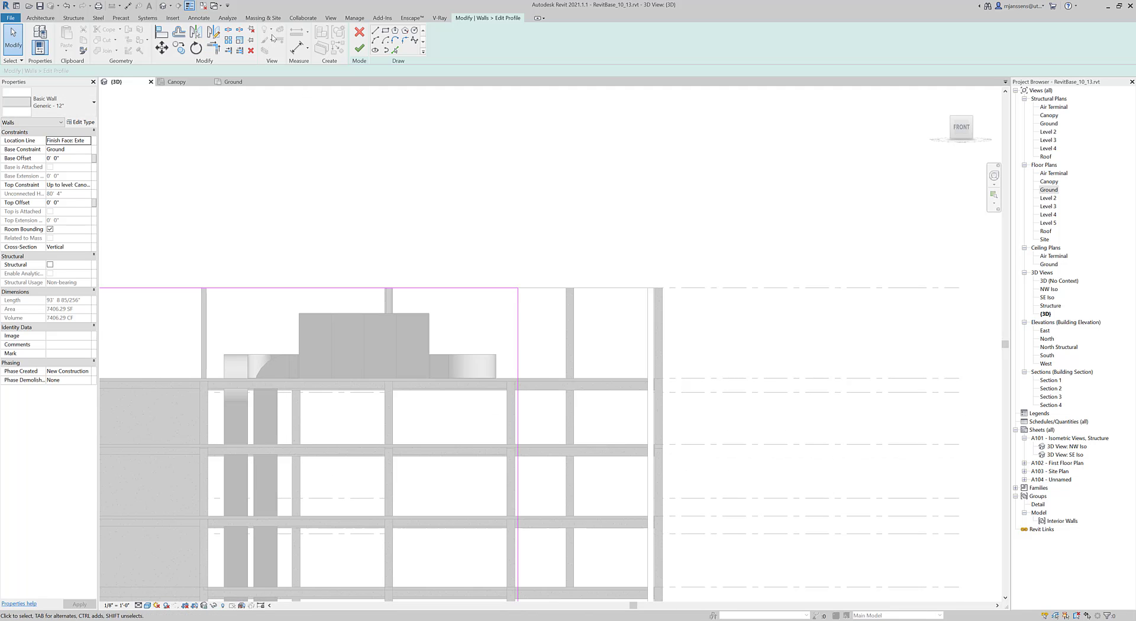
Try to move the profile's vertical edge from its top endpoint along the Canopy level toward the grid J wall.
left_click(517, 331)
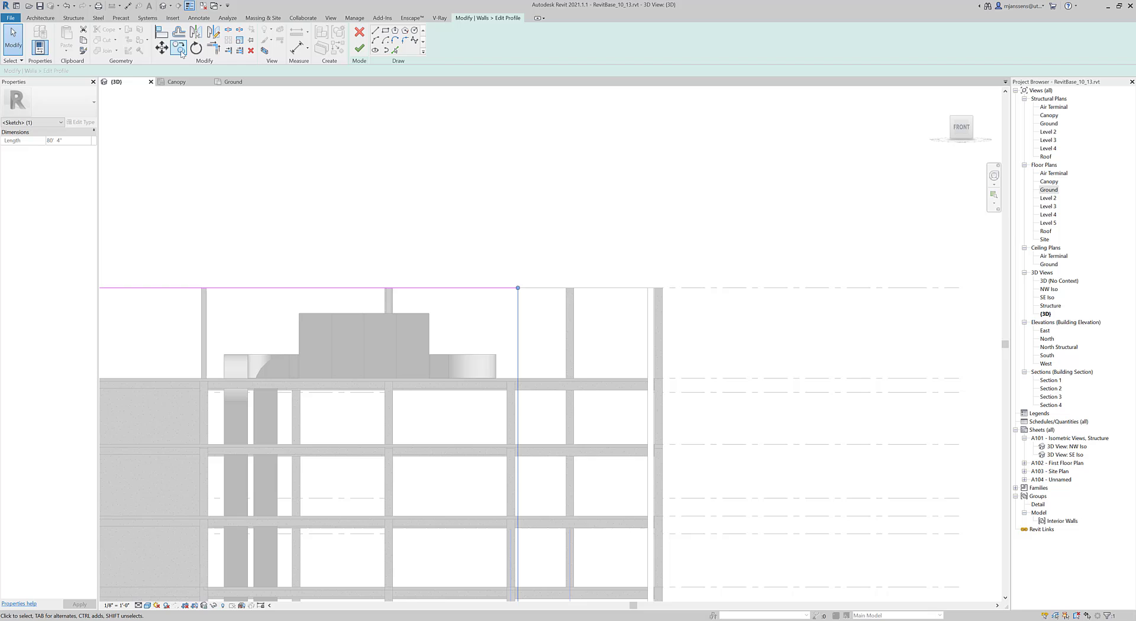
left_click(168, 50)
scroll(548, 290, "up", 2)
left_click(501, 286)
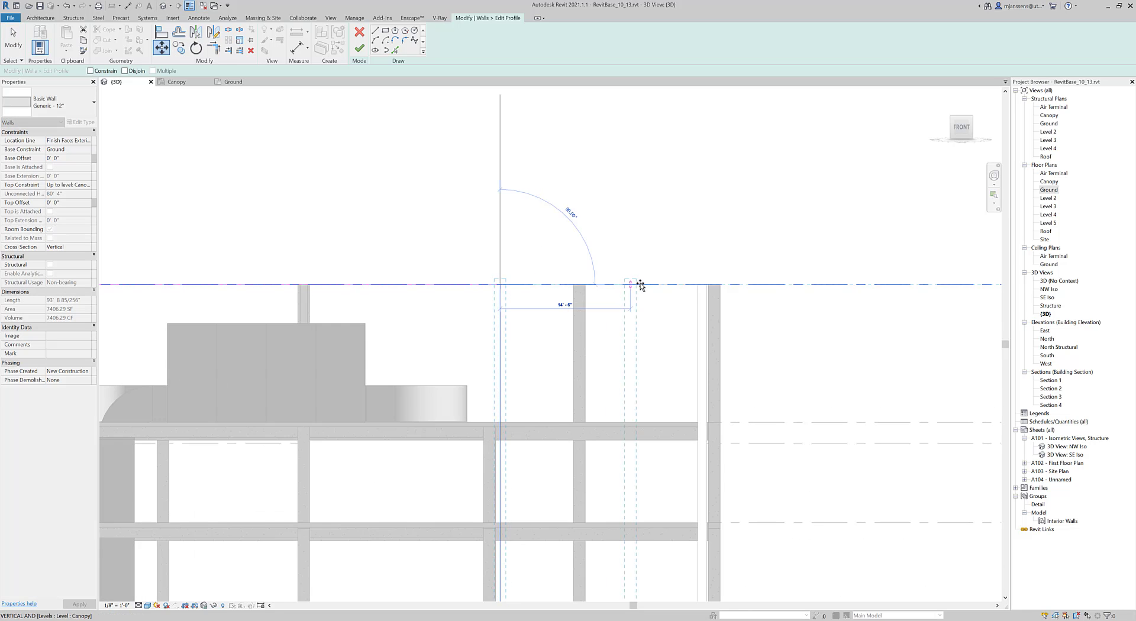
scroll(669, 287, "up", 2)
key("Escape")
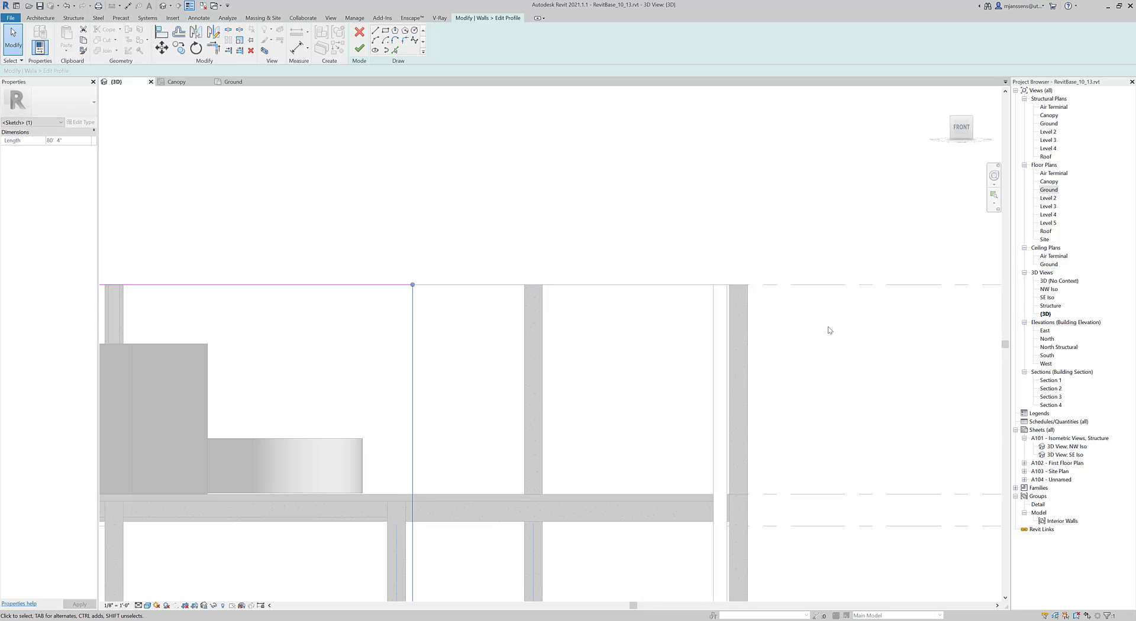
Remove the constraints on the profile's vertical edge and stretch it outward close to the grid J wall.
scroll(543, 466, "down", 5)
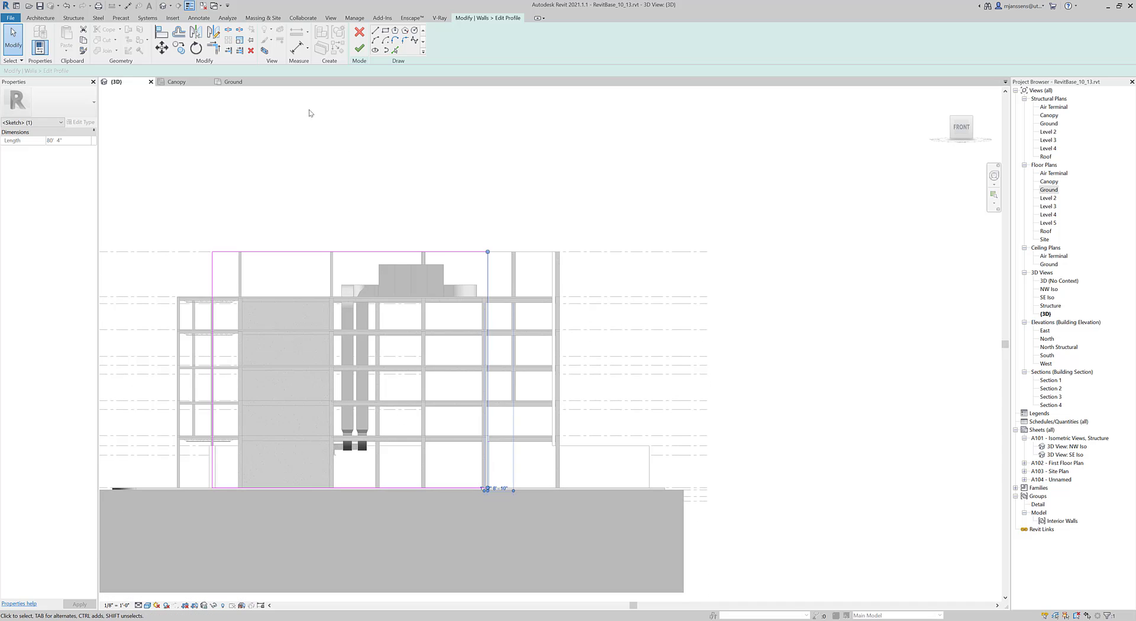
left_click_drag(488, 294, 519, 294)
middle_click_drag(572, 305, 491, 339, "shift")
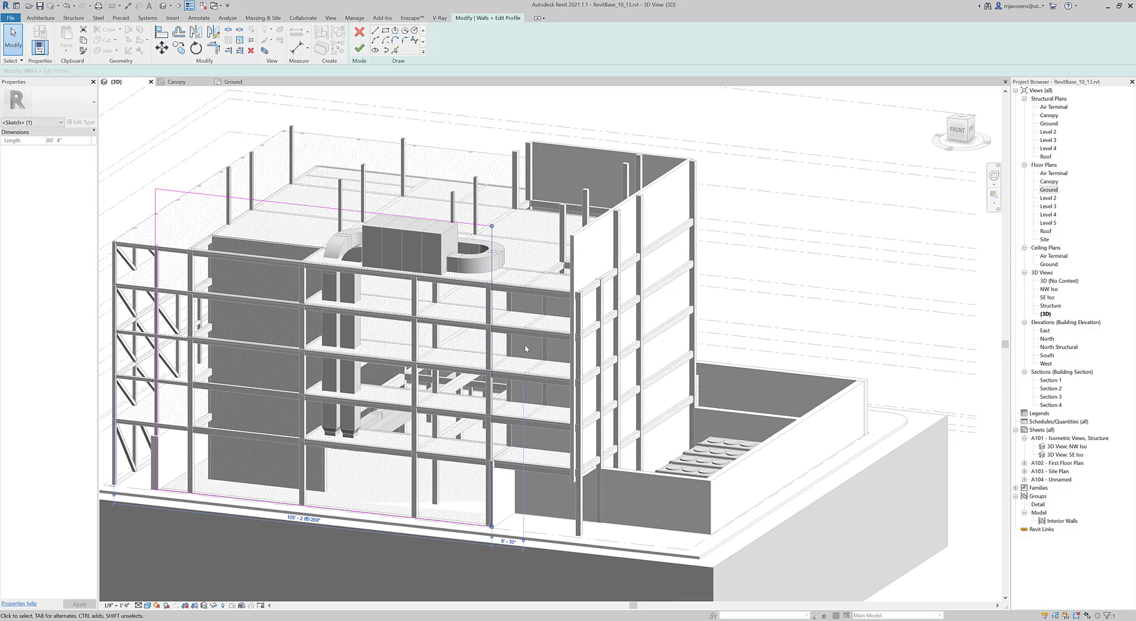
left_click_drag(490, 259, 450, 247)
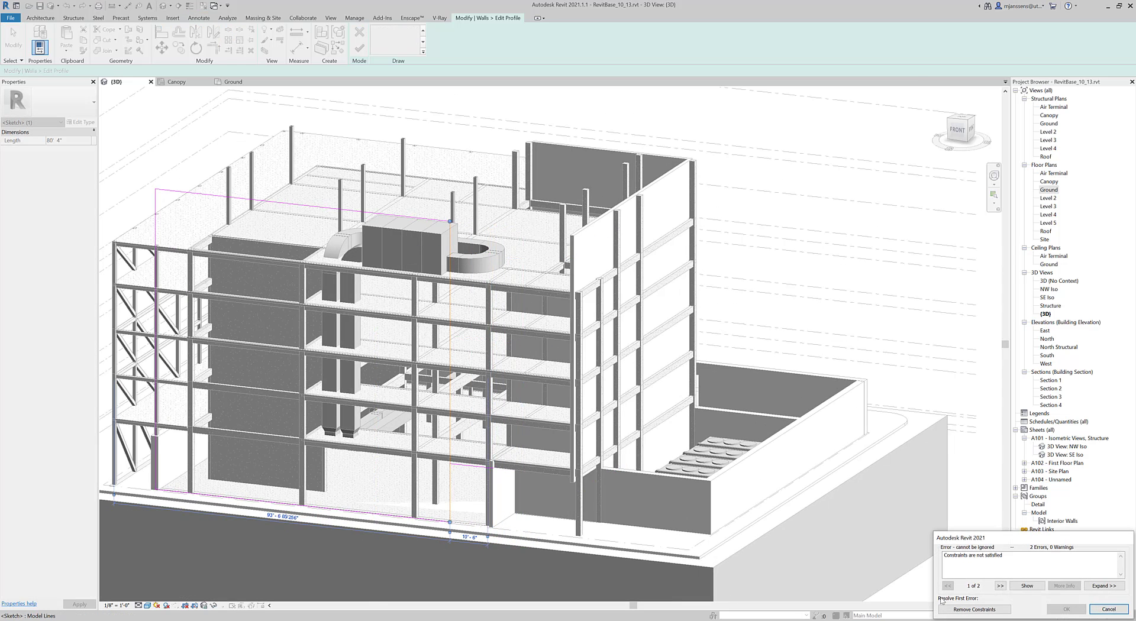
left_click(970, 611)
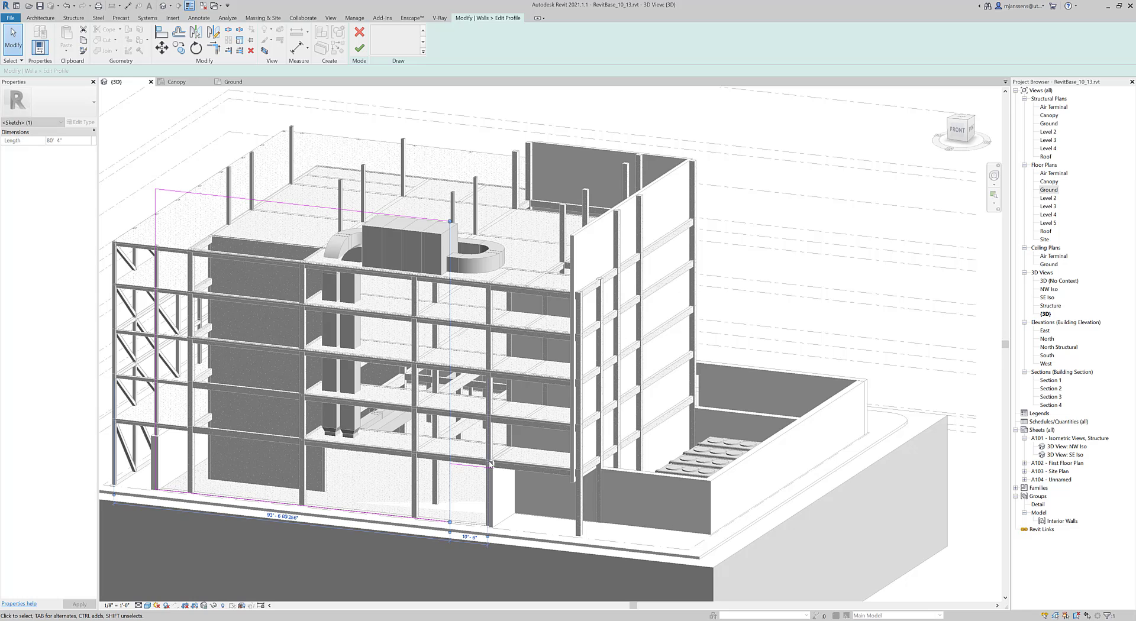
left_click_drag(451, 367, 547, 367)
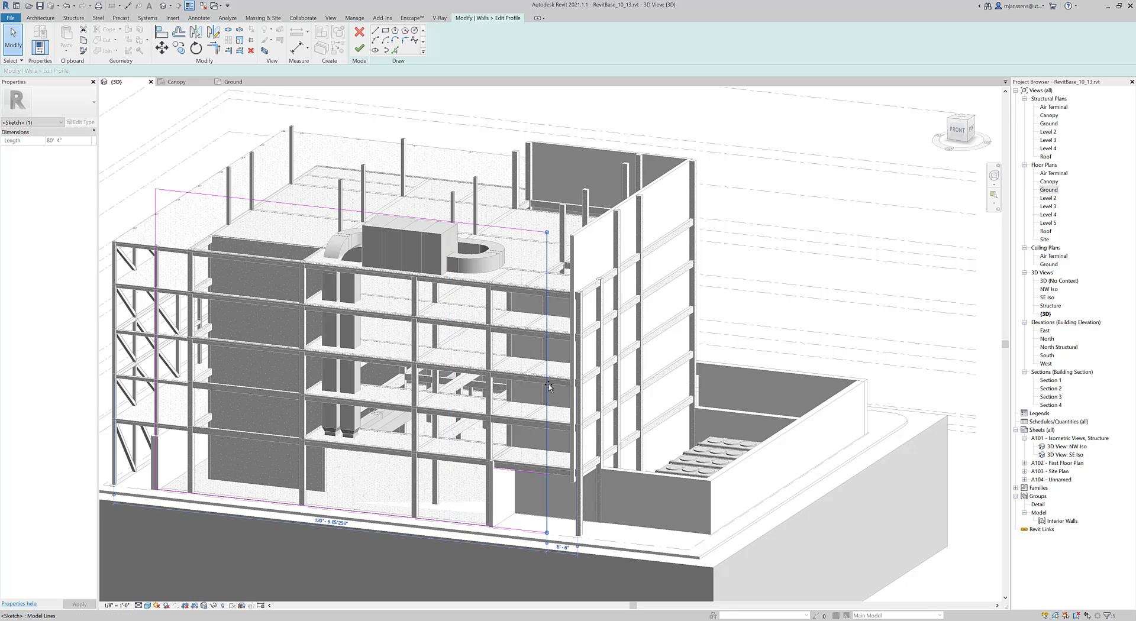
Align the front wall profile's outer vertical edge with the wall along grid J.
left_click(157, 33)
scroll(573, 188, "up", 3)
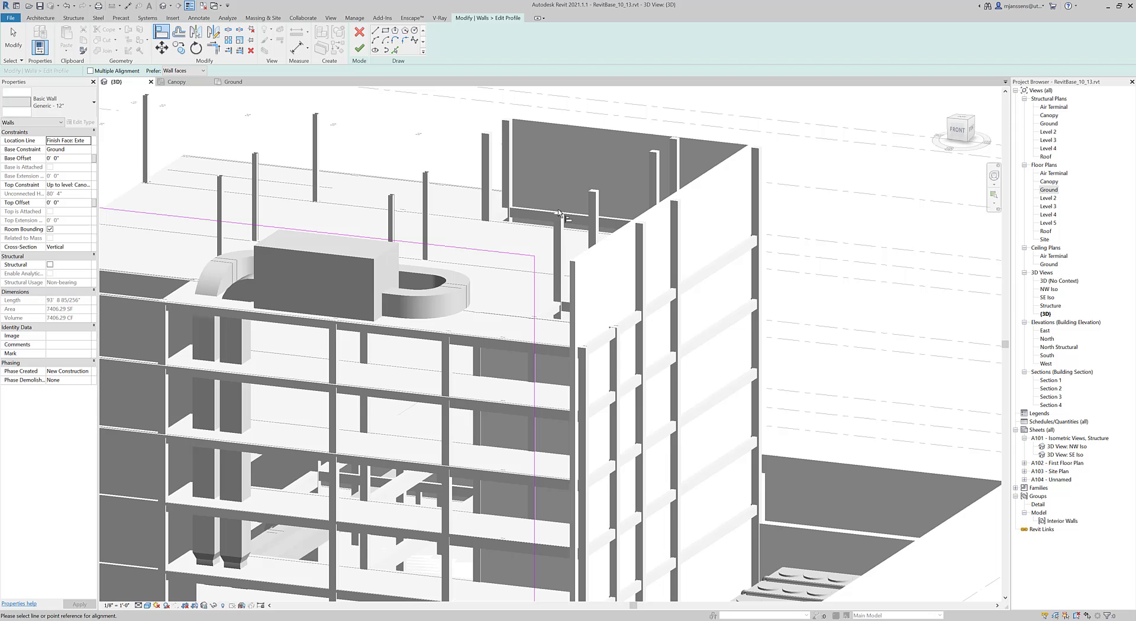
left_click(577, 271)
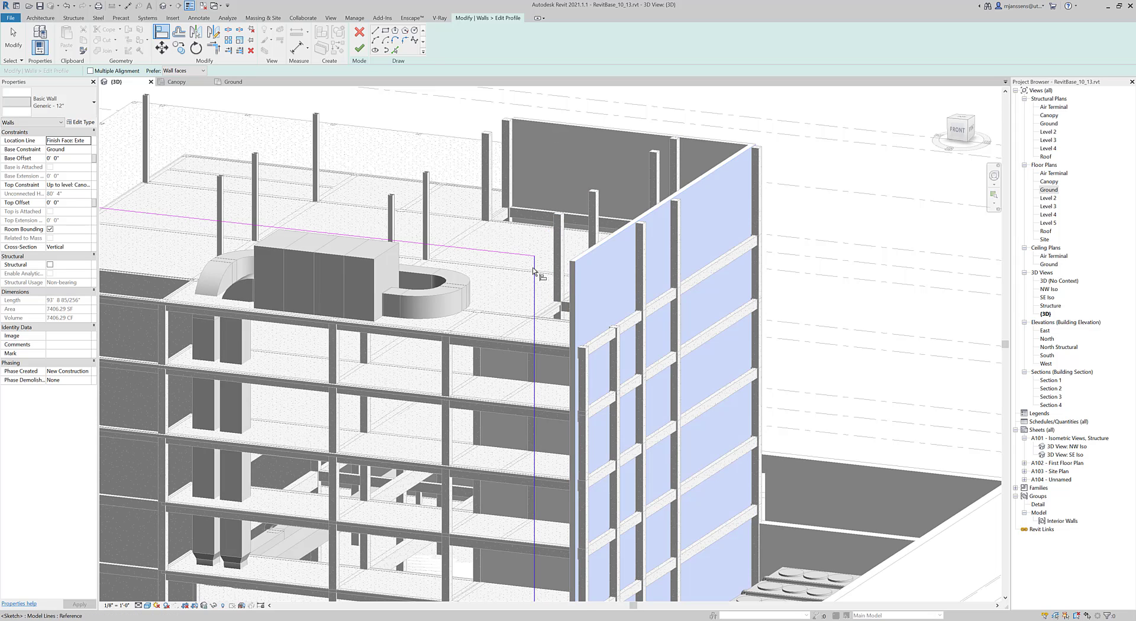
scroll(565, 459, "down", 3)
scroll(563, 457, "up", 4)
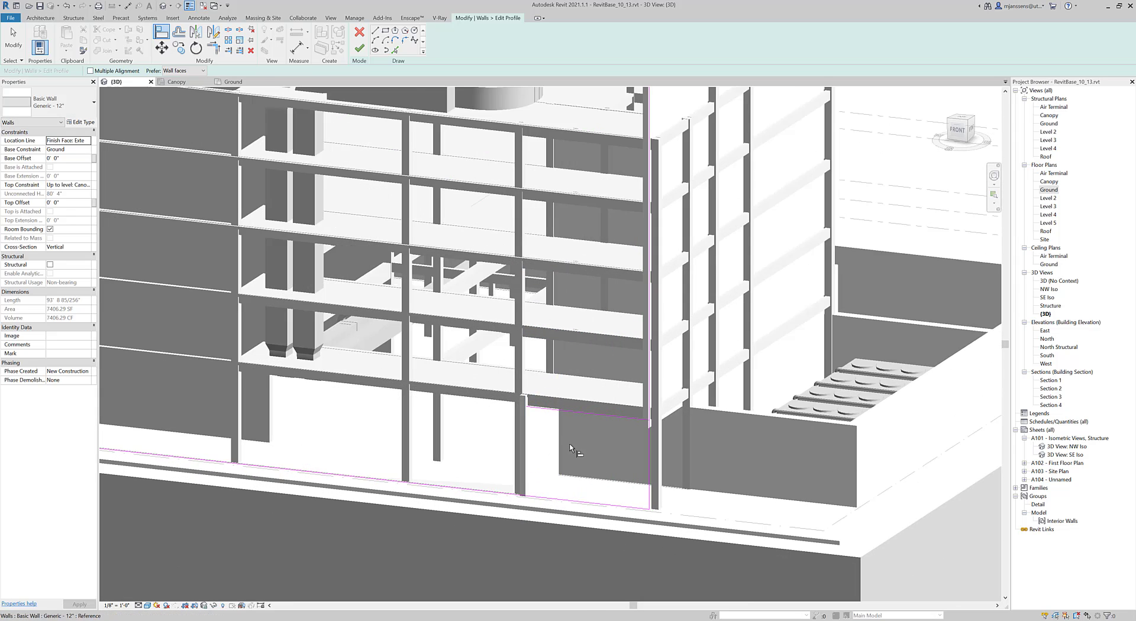
key("Escape")
key("Escape")
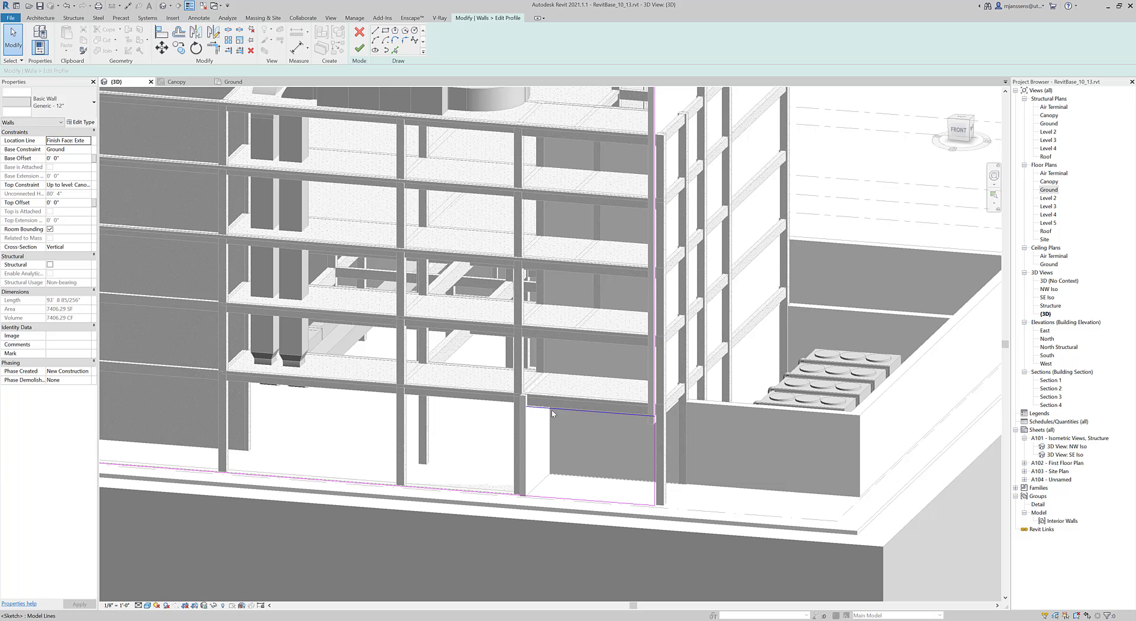
Sketch a vertical profile line from the opening's upper corner to the wall base, trim the profile around the opening and finish the edit.
left_click(376, 35)
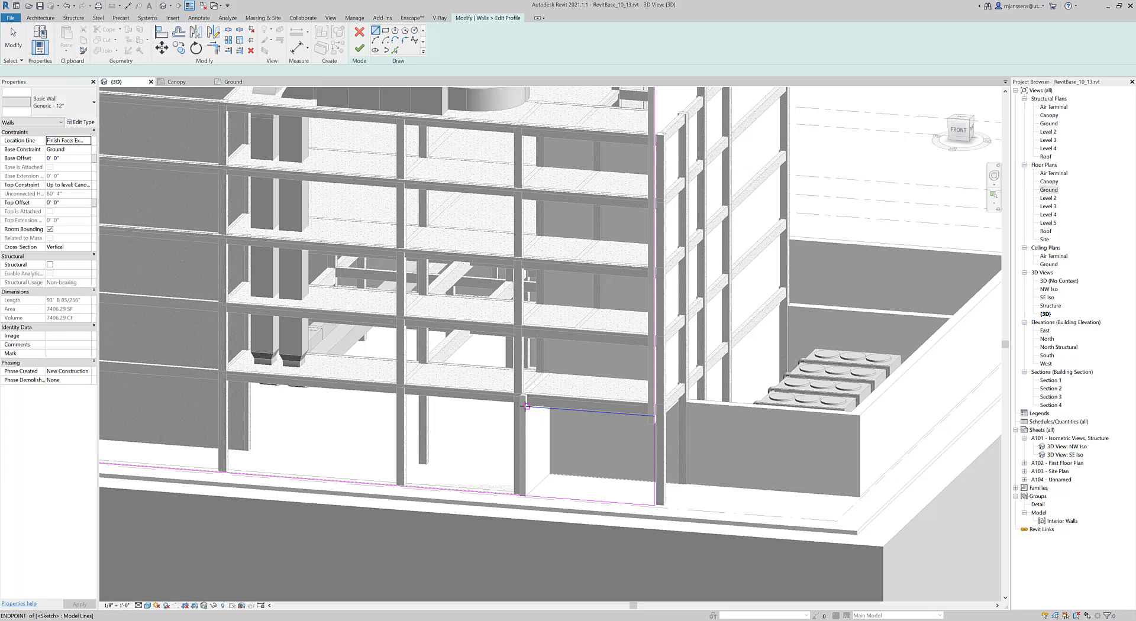
left_click(526, 397)
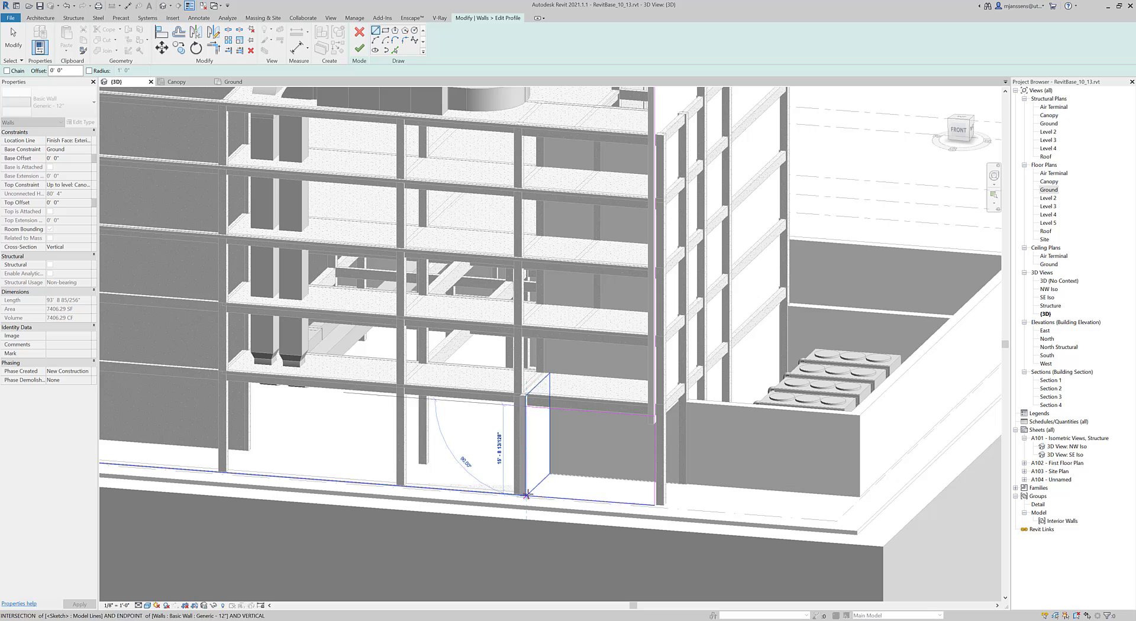
key("Escape")
key("Escape")
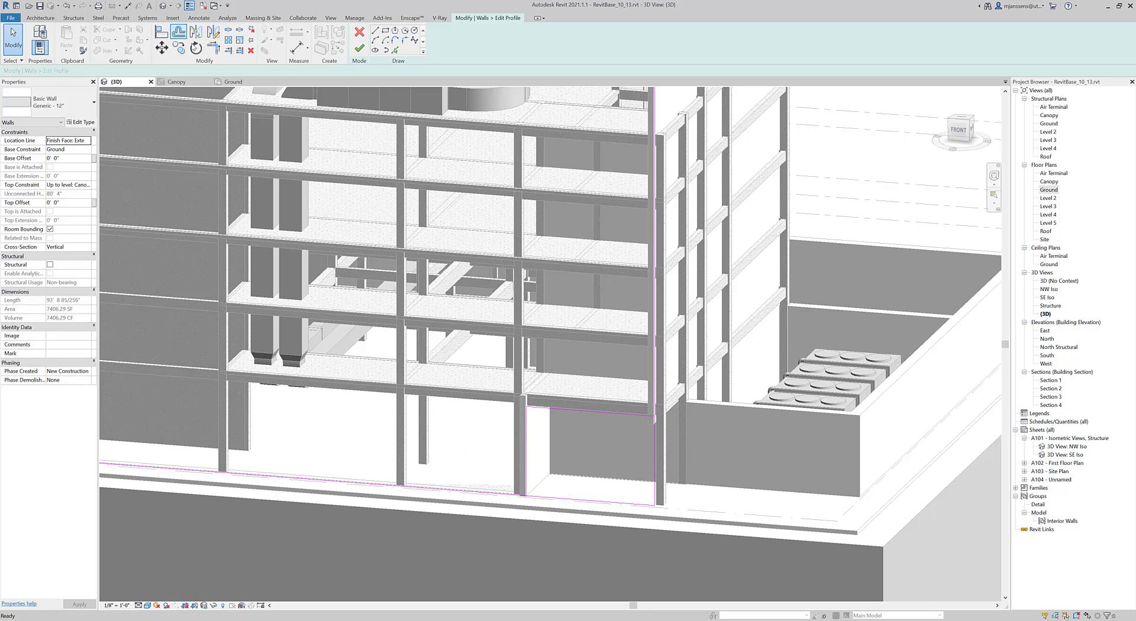
left_click(213, 47)
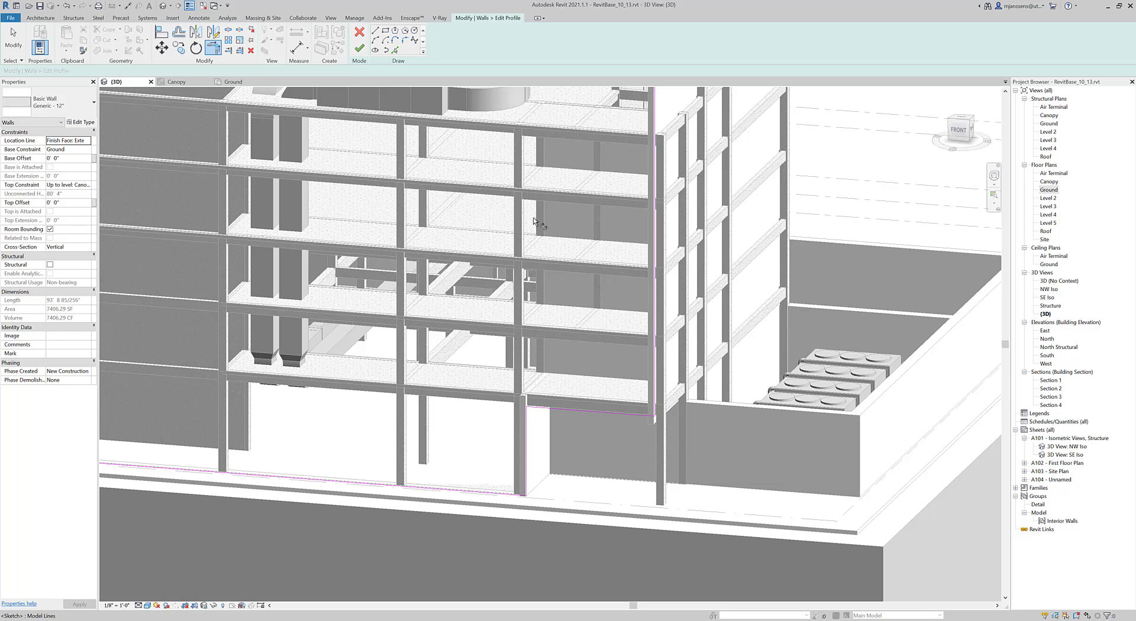
left_click(360, 49)
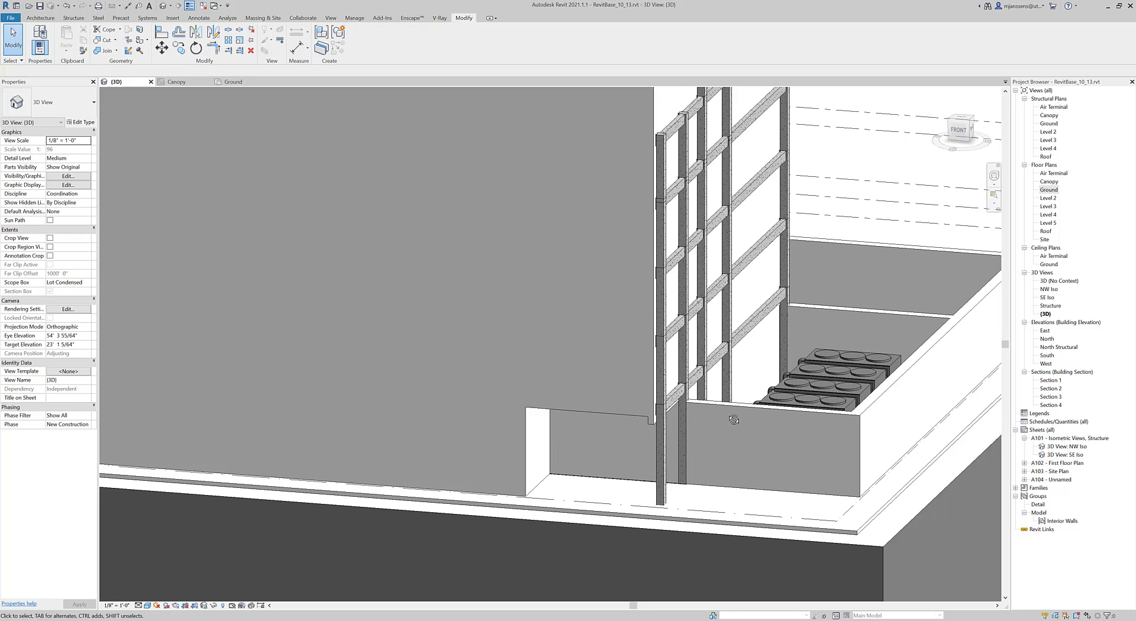
Examine the front wall's corner at grid J, then the roof walls, columns and shaft from the opposite side.
middle_click_drag(733, 419, 632, 444, "shift")
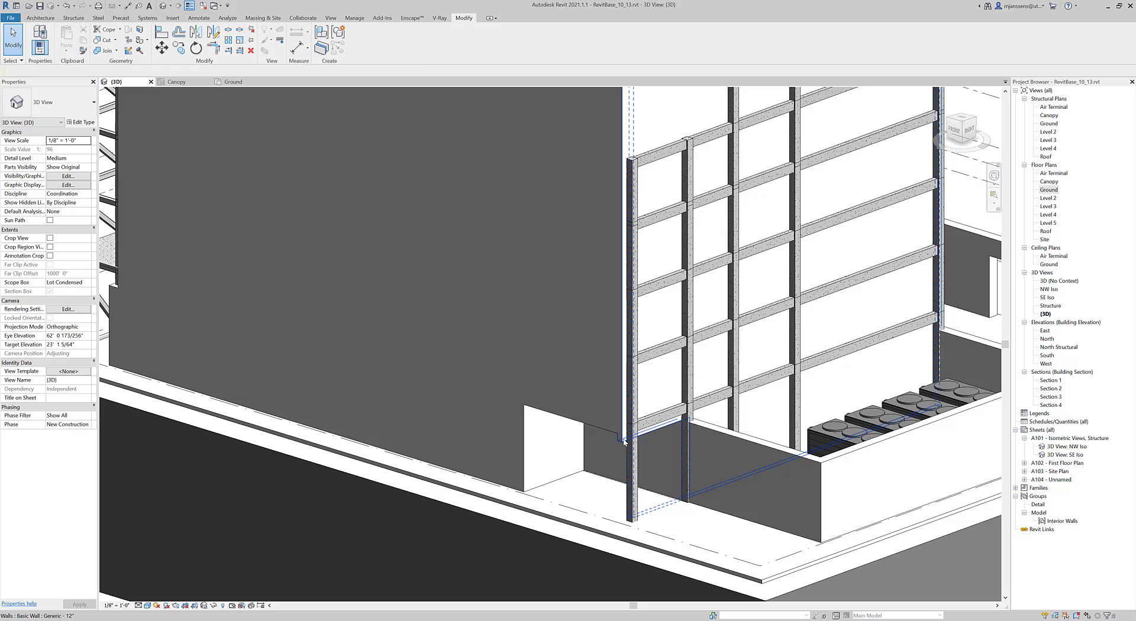
left_click(635, 441)
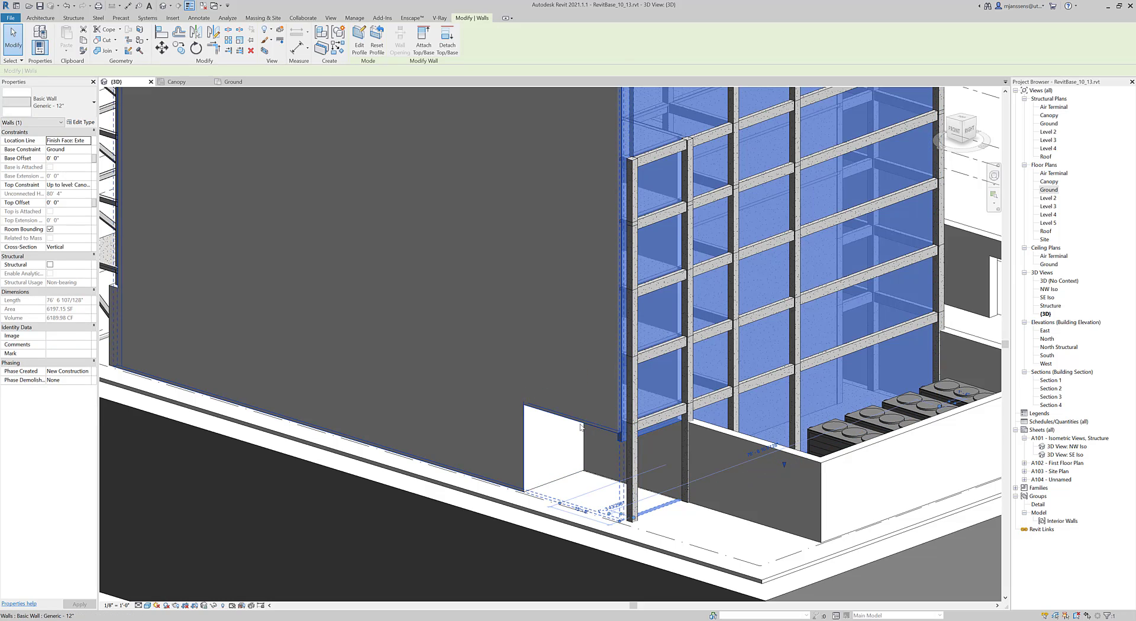
left_click(600, 452)
scroll(600, 451, "down", 3)
key("Escape")
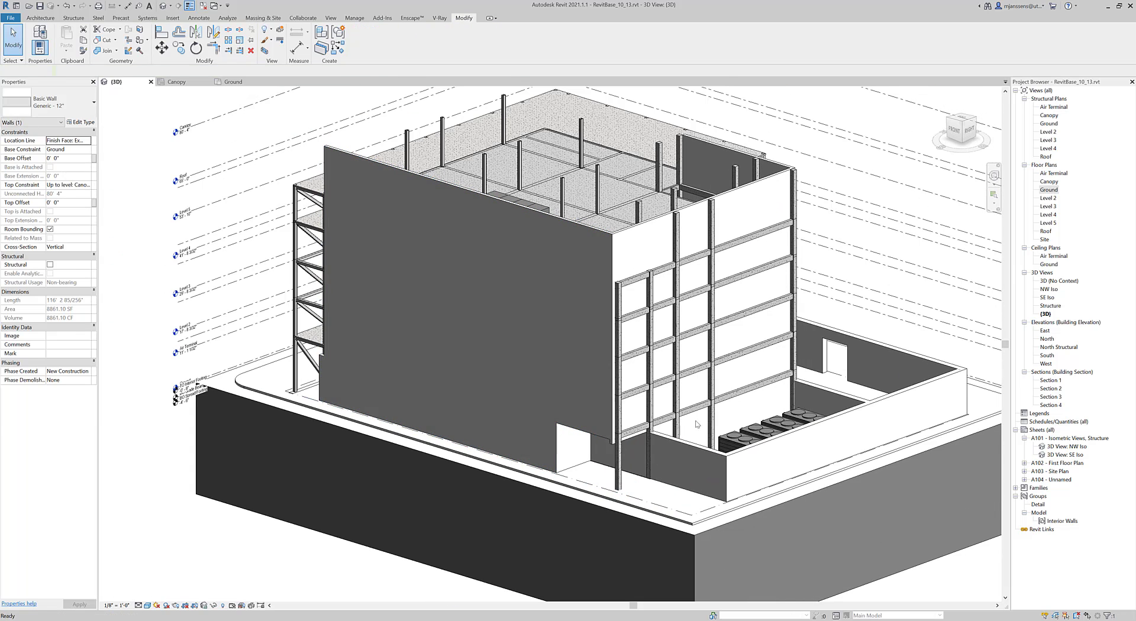
middle_click_drag(731, 432, 704, 444, "shift")
middle_click_drag(663, 504, 683, 492, "shift")
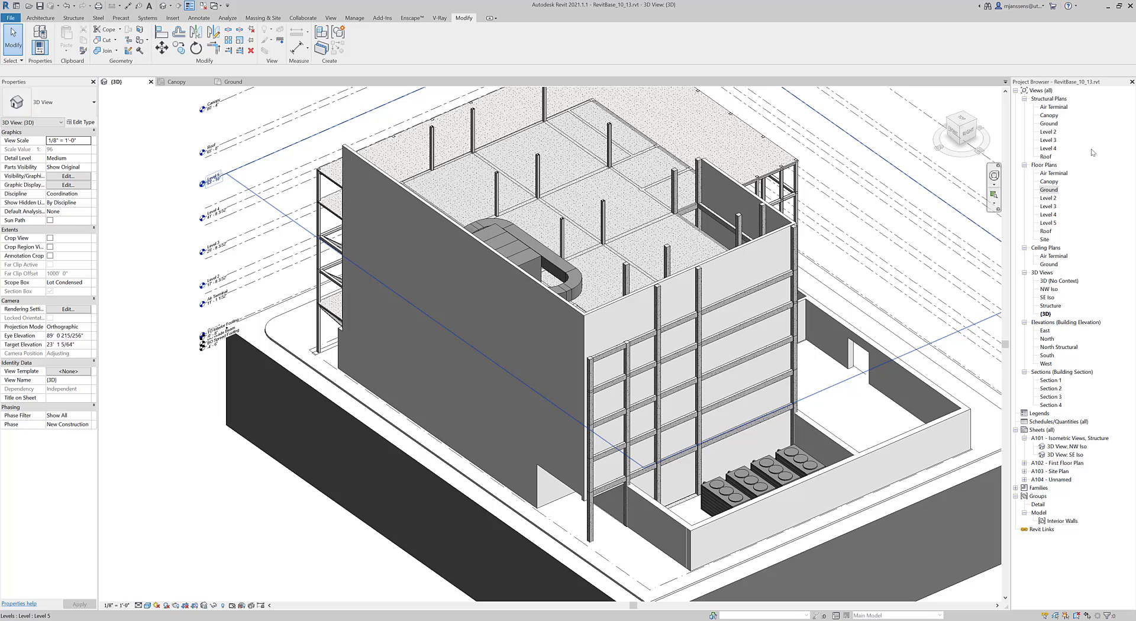
left_click(965, 116)
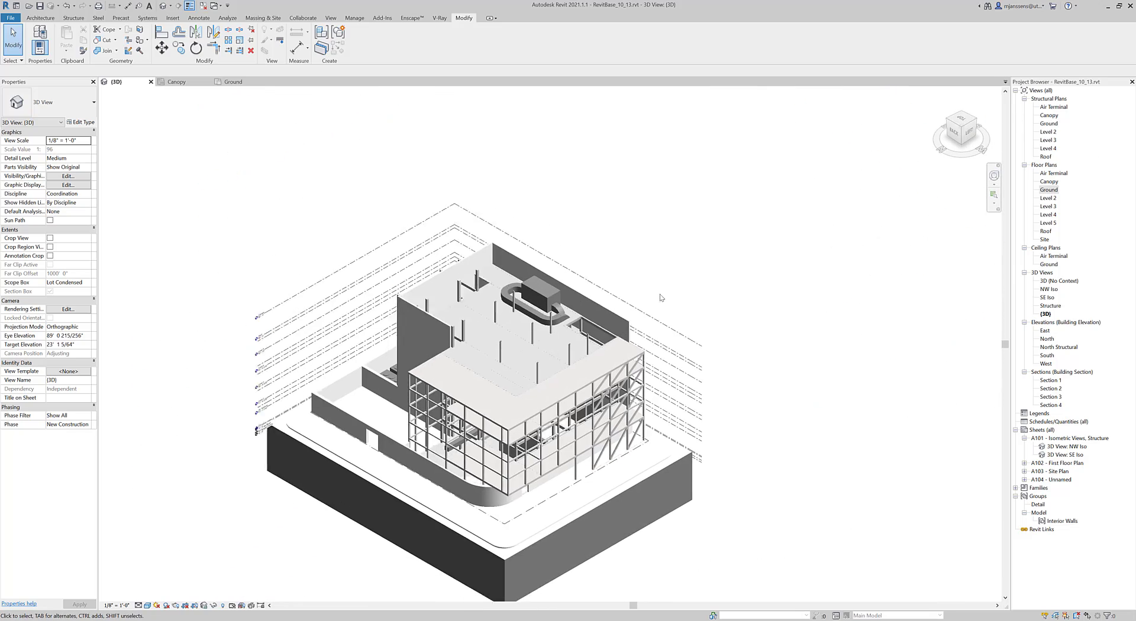
scroll(630, 263, "up", 4)
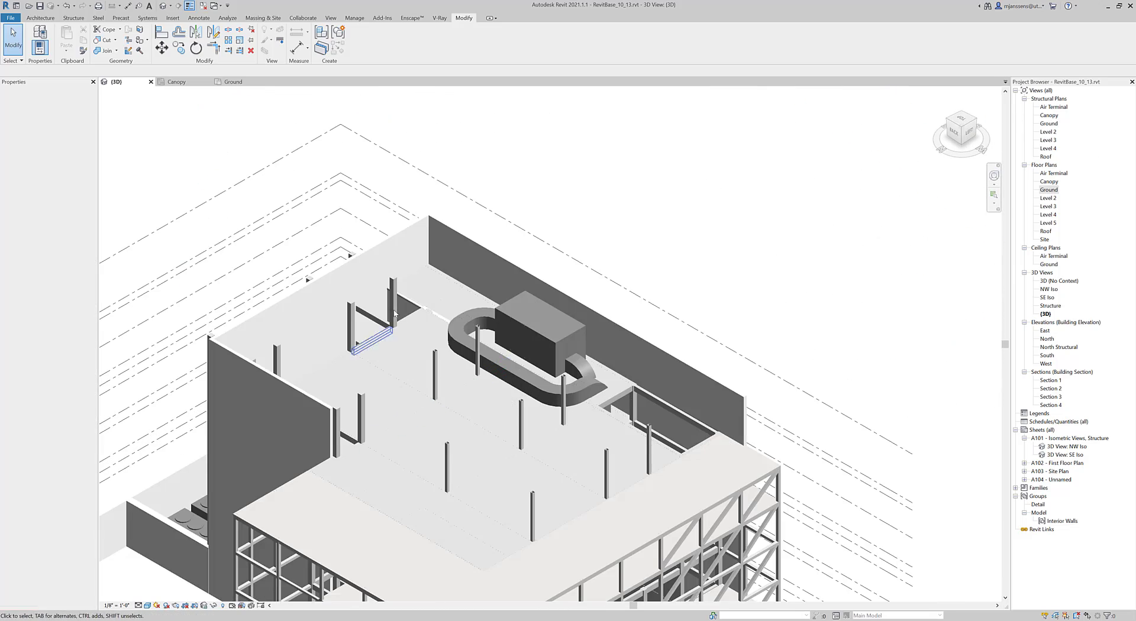
middle_click_drag(534, 411, 530, 376)
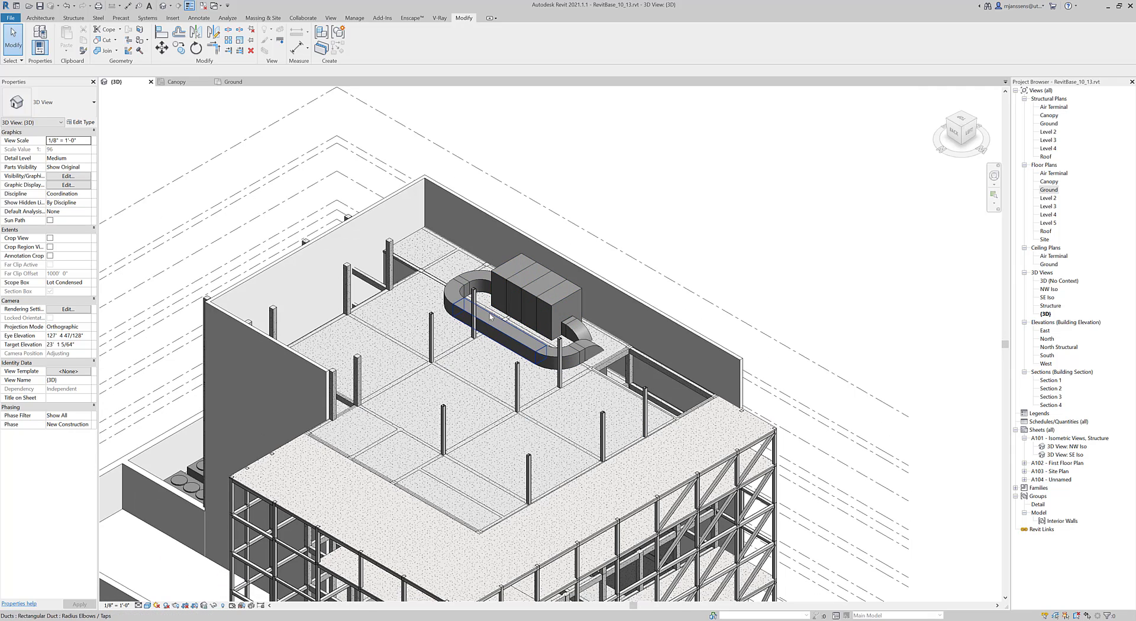
middle_click_drag(536, 331, 588, 327)
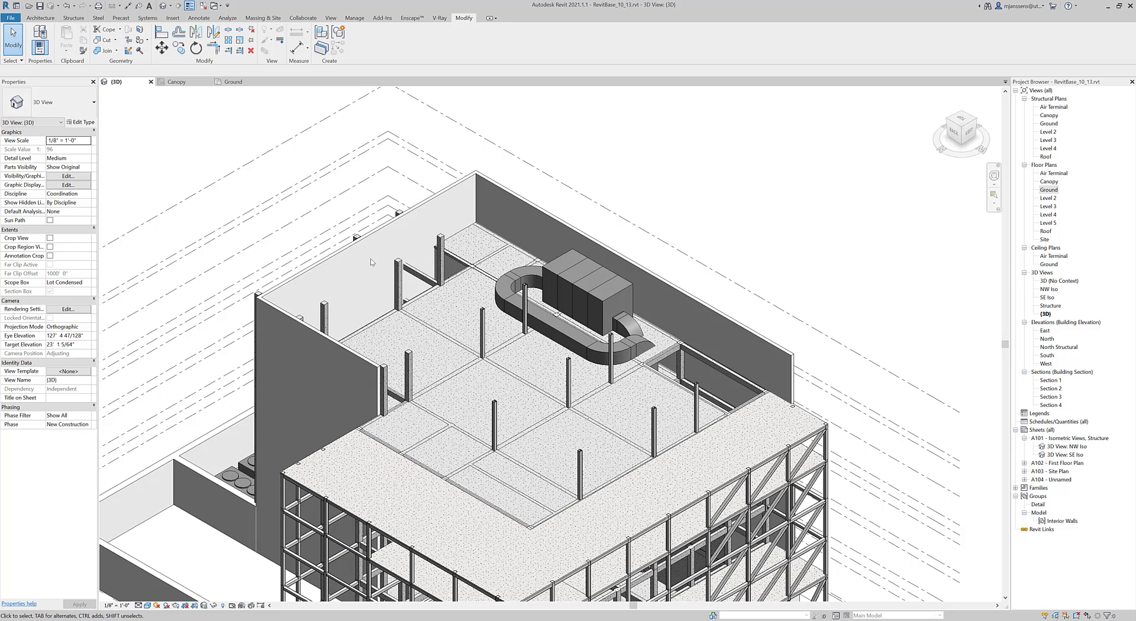
Lower the top of the shaft opening beside the grid J wall to about 3' 9" below Canopy.
left_click(374, 223)
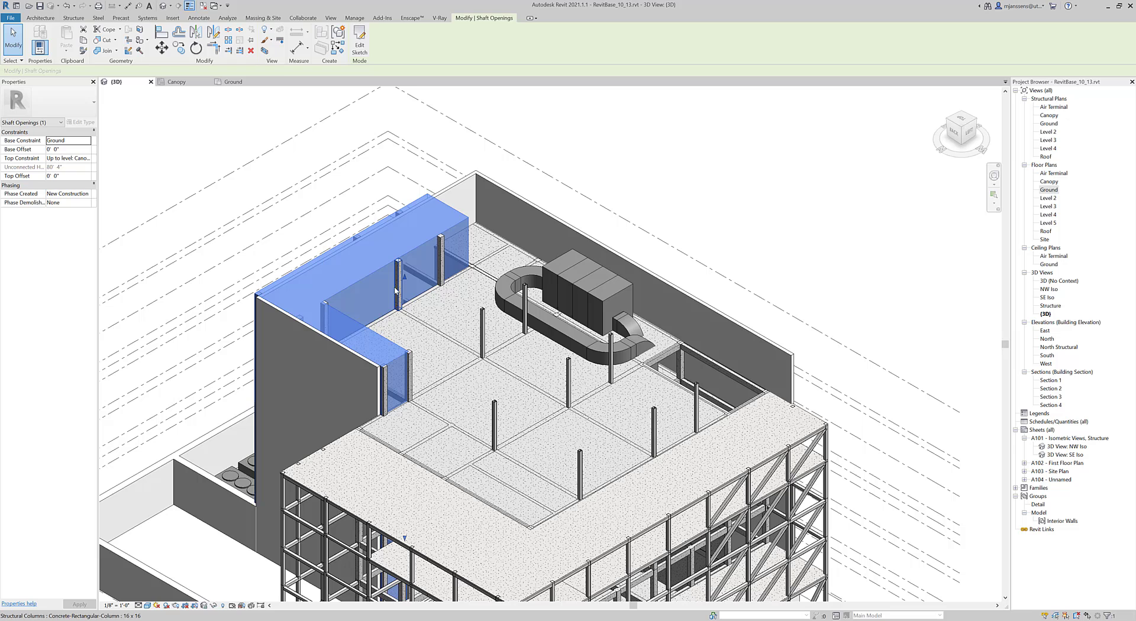
left_click_drag(404, 281, 405, 292)
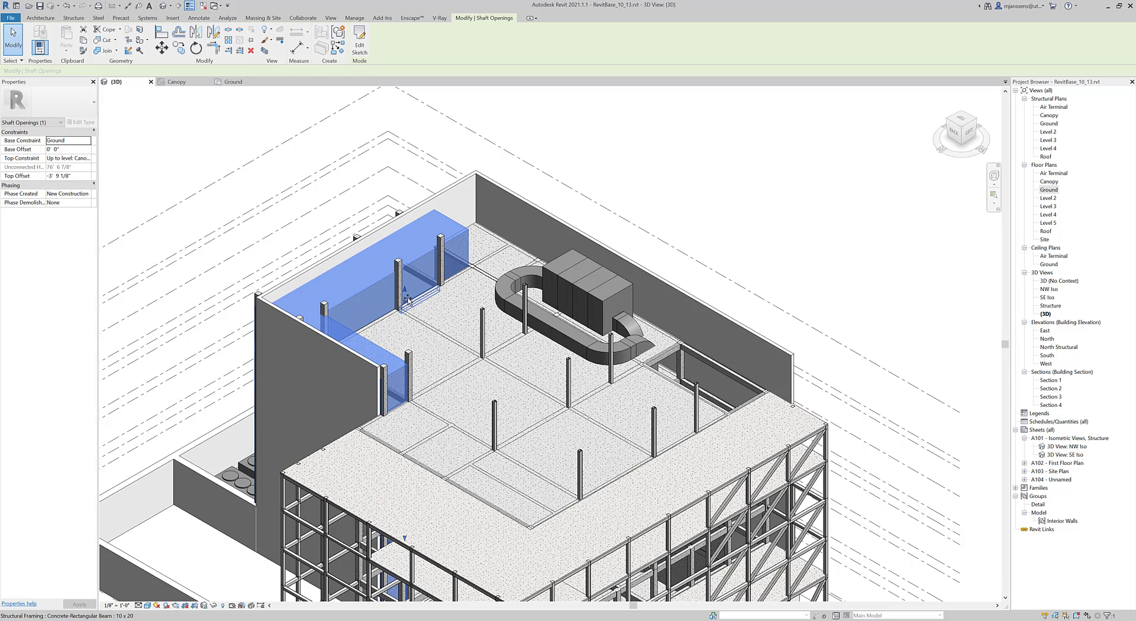
key("Escape")
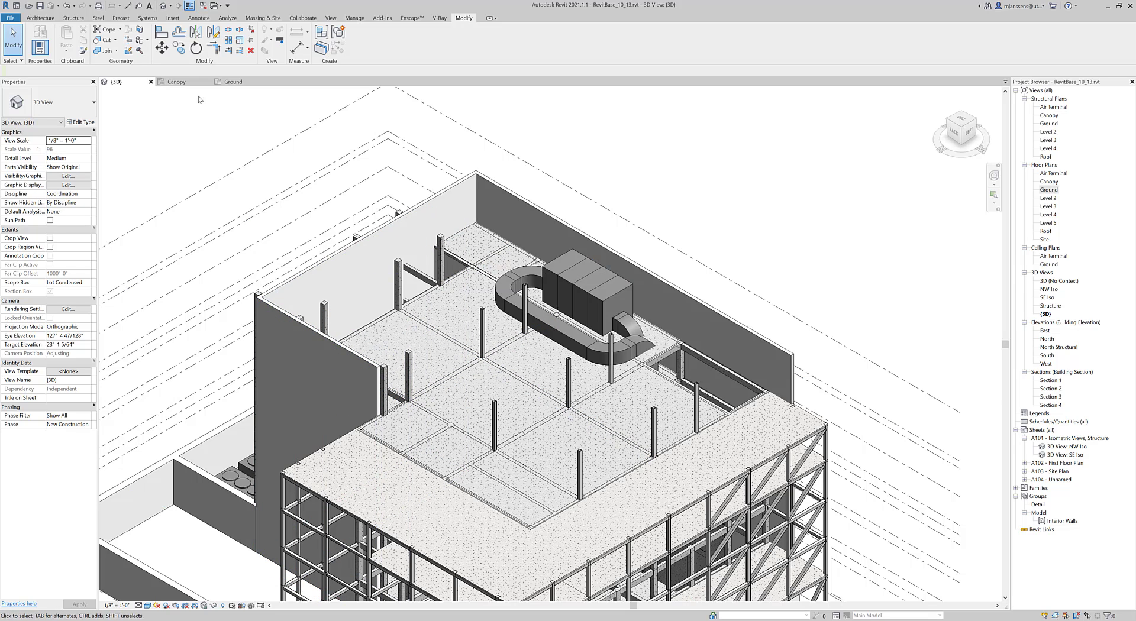
Open the Roof floor plan and set up a Generic - 12" architectural wall up to Canopy, with the location line at Wall Centerline.
left_click(227, 84)
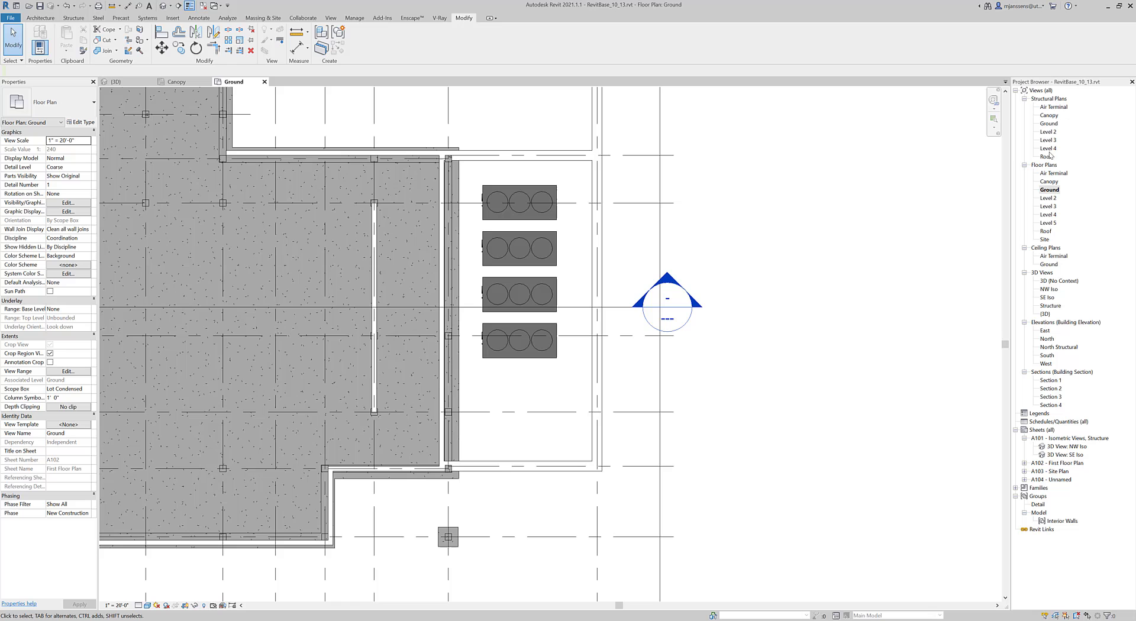
double_click(1045, 231)
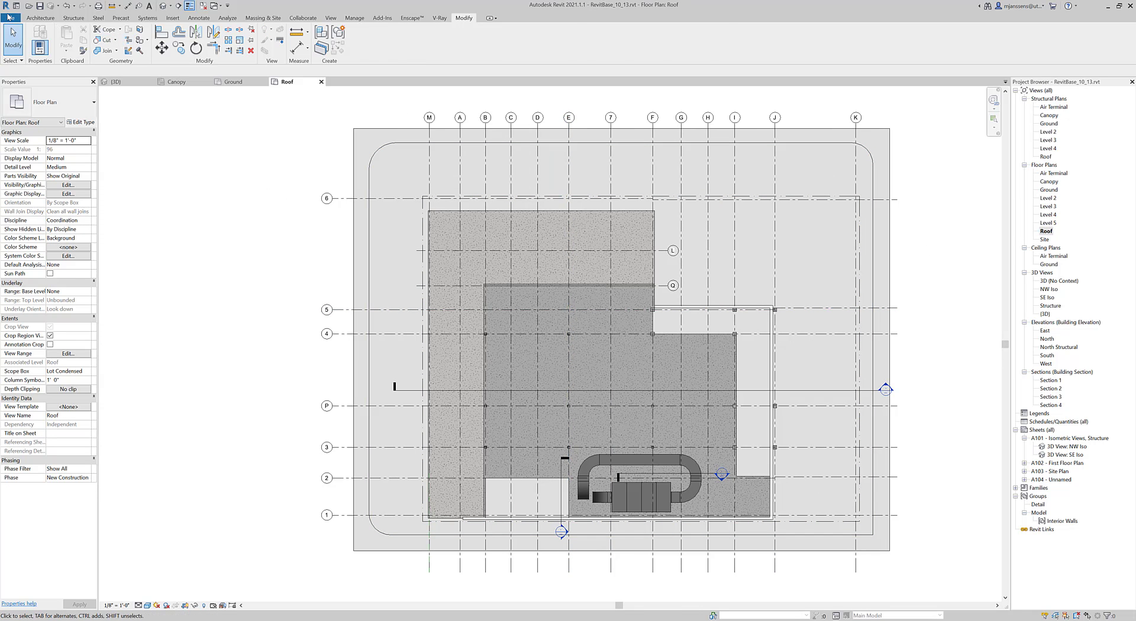
left_click(41, 18)
left_click(36, 51)
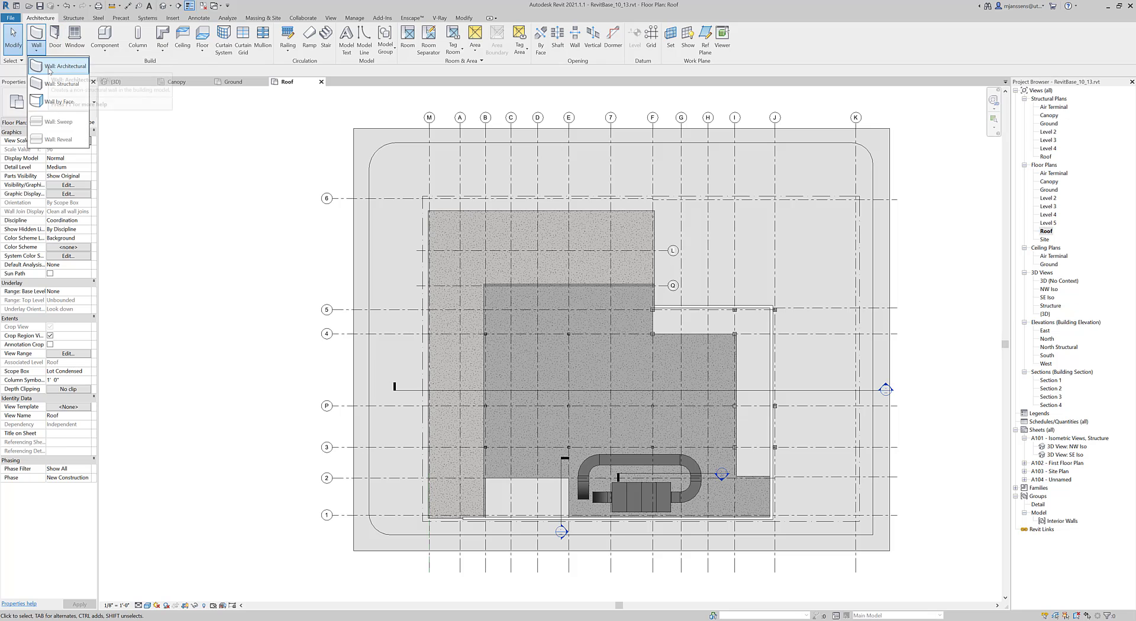
scroll(487, 448, "up", 6)
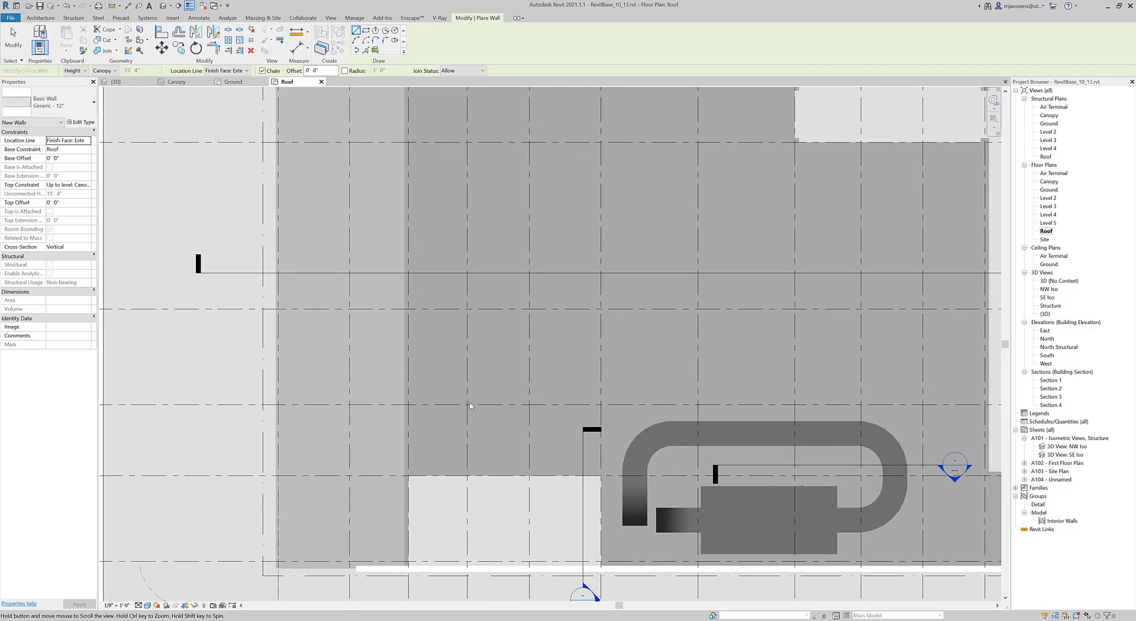
left_click(240, 69)
left_click(223, 79)
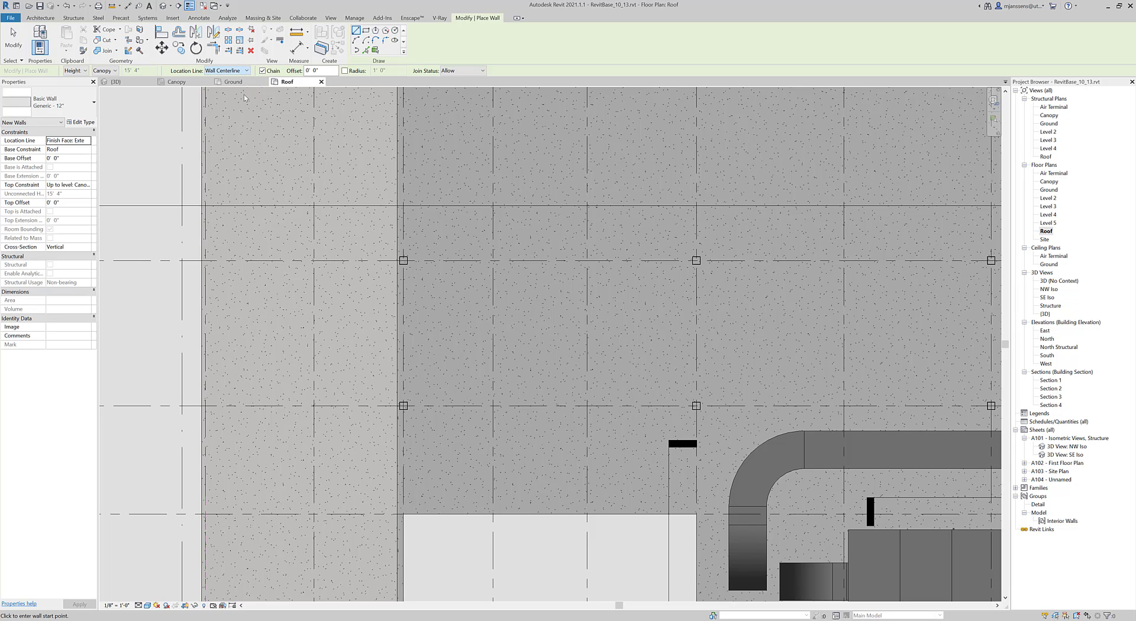
scroll(397, 404, "up", 3)
Draw the wall along grid 3 from the column at grid B to the column at grid I.
left_click(404, 397)
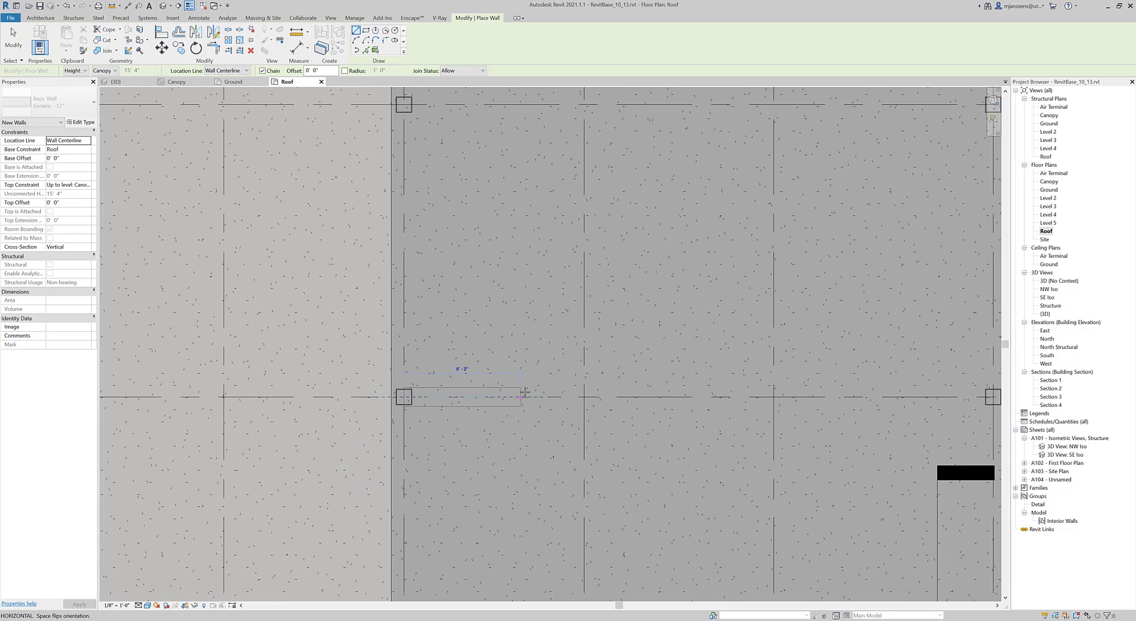
scroll(529, 388, "down", 2)
middle_click_drag(974, 426, 466, 390)
middle_click_drag(986, 392, 394, 404)
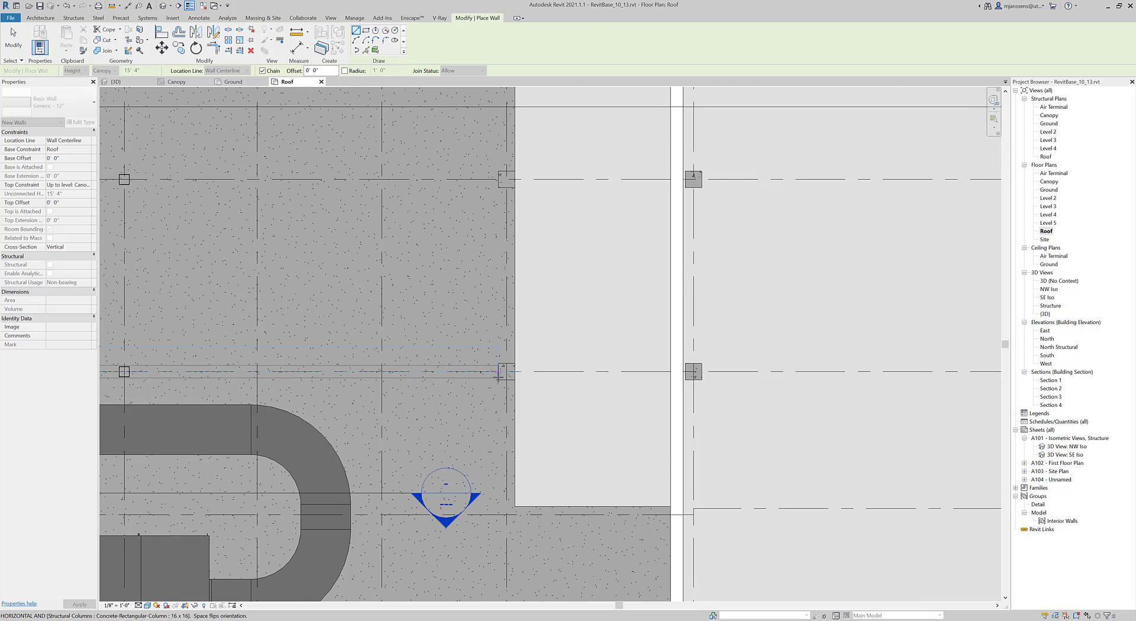
left_click(507, 371)
Continue the wall chain along grid I to grid 4, along grid 4 to grid F, and up to the existing wall near grid 5.
middle_click_drag(507, 284, 502, 583)
left_click(502, 144)
middle_click_drag(360, 349, 715, 461)
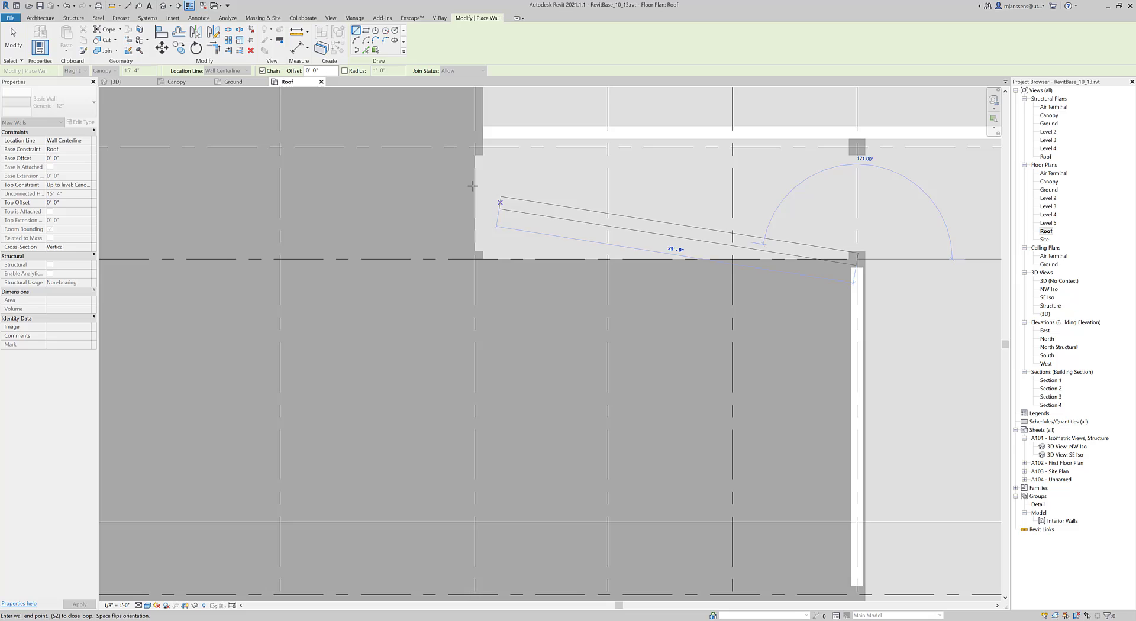
left_click(475, 259)
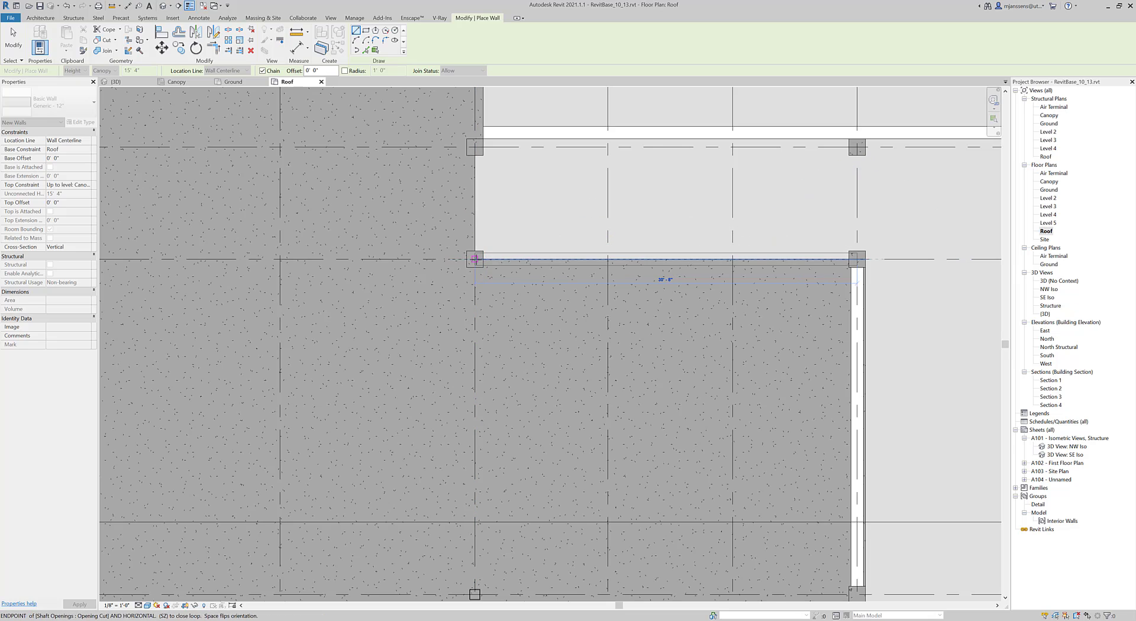
left_click(474, 134)
scroll(490, 136, "up", 2)
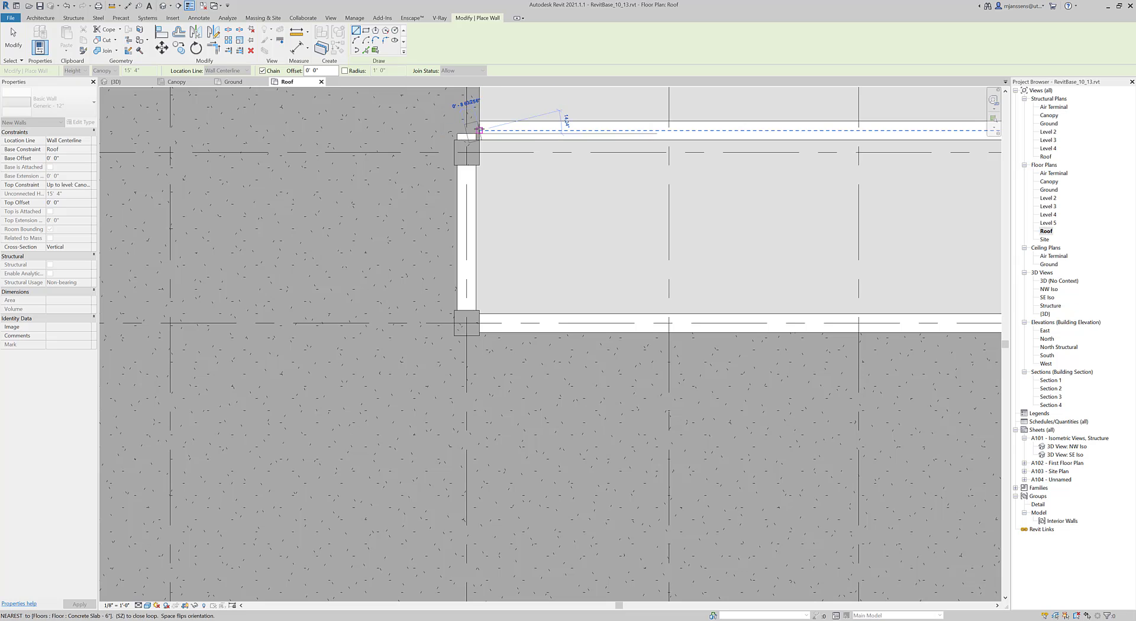
key("Escape")
key("Escape")
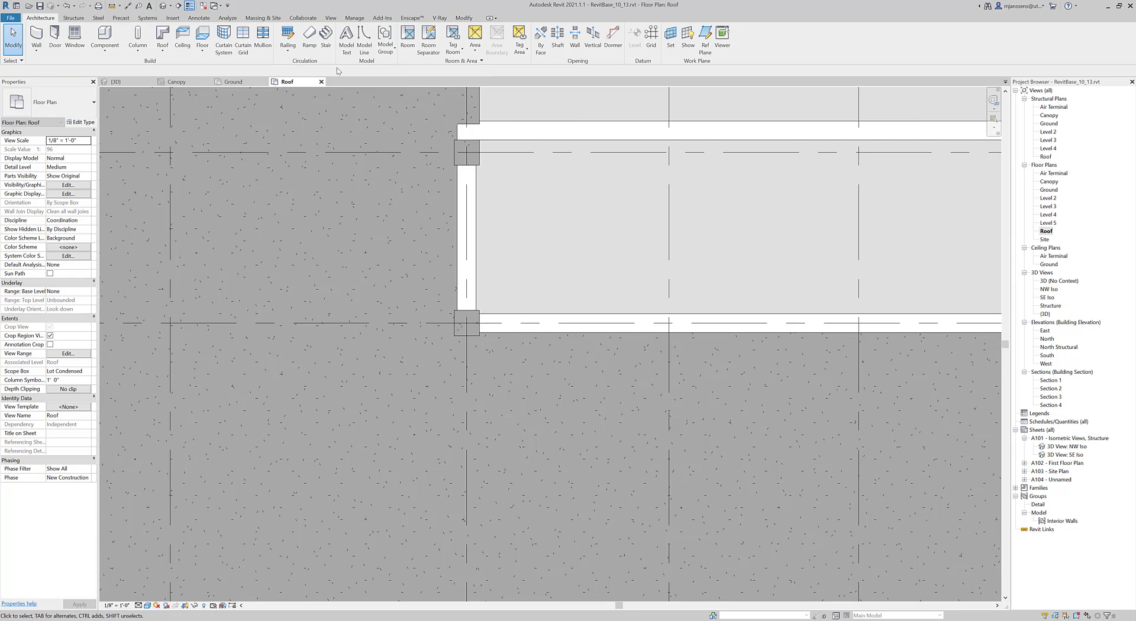
Align the new walls along grids F and 4 against the roof-side faces of their columns.
left_click(464, 19)
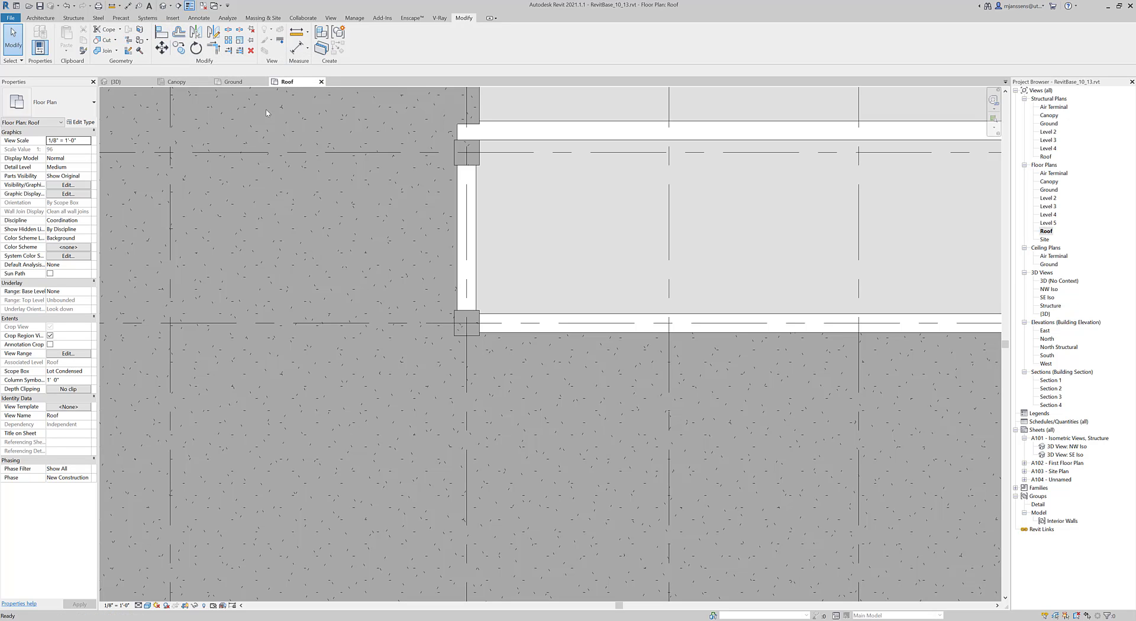
key("a")
key("l")
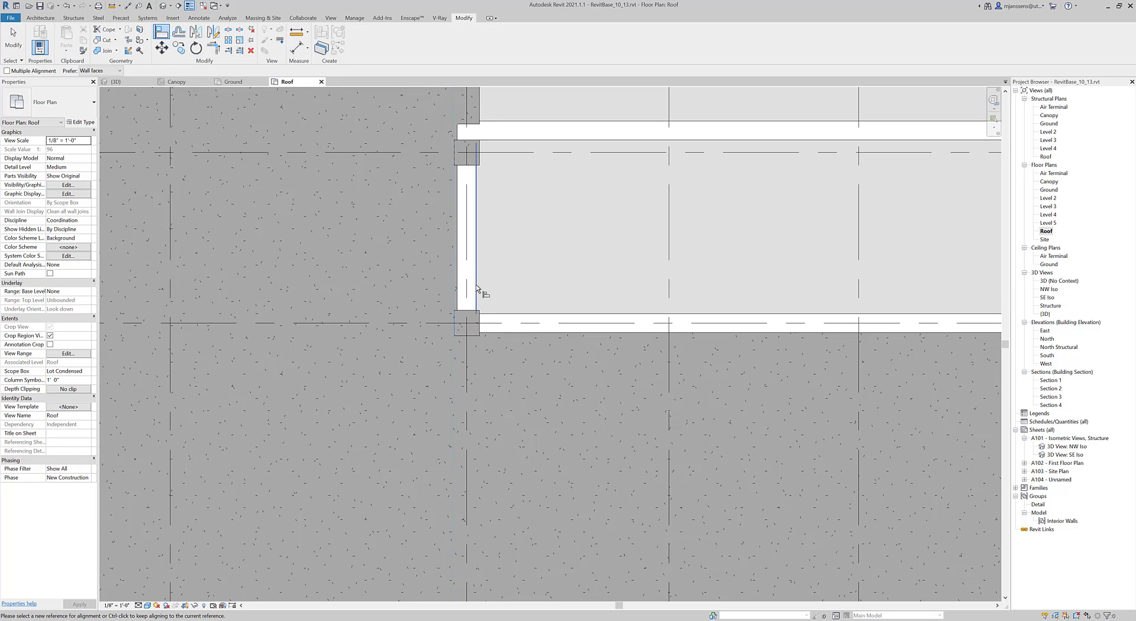
left_click(476, 288)
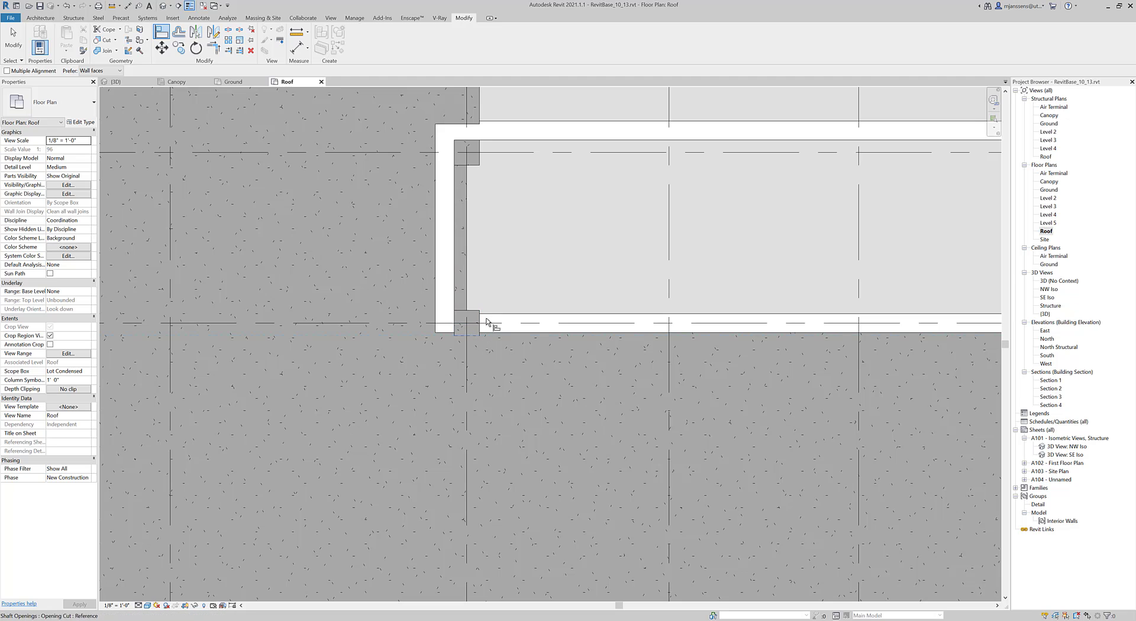
left_click(489, 314)
scroll(504, 354, "down", 1)
middle_click_drag(697, 392, 356, 264)
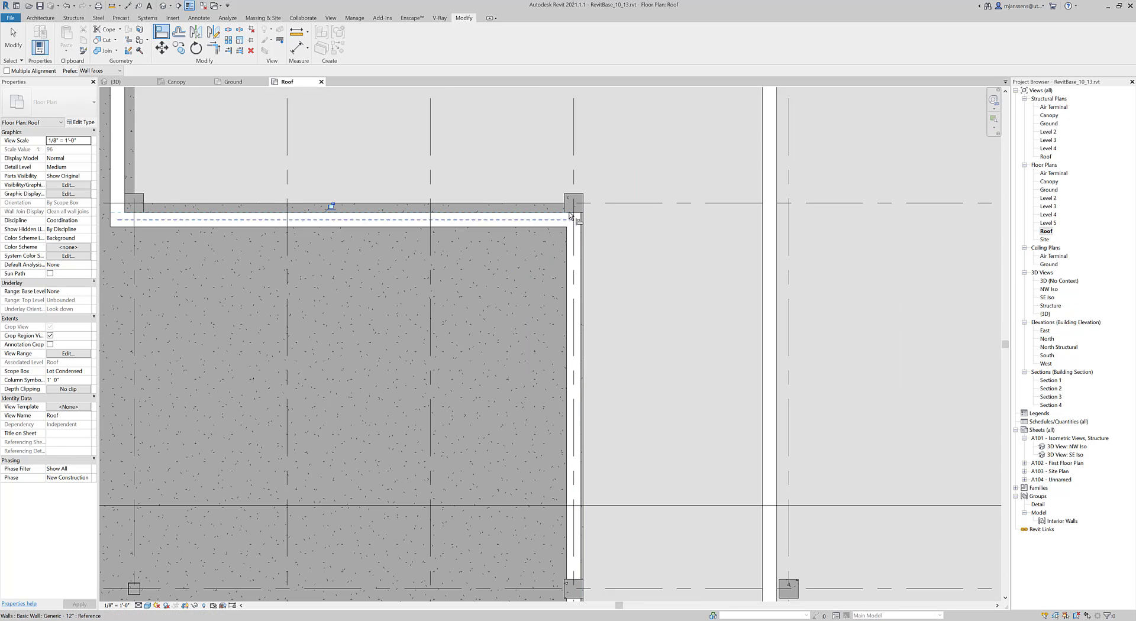
key("Escape")
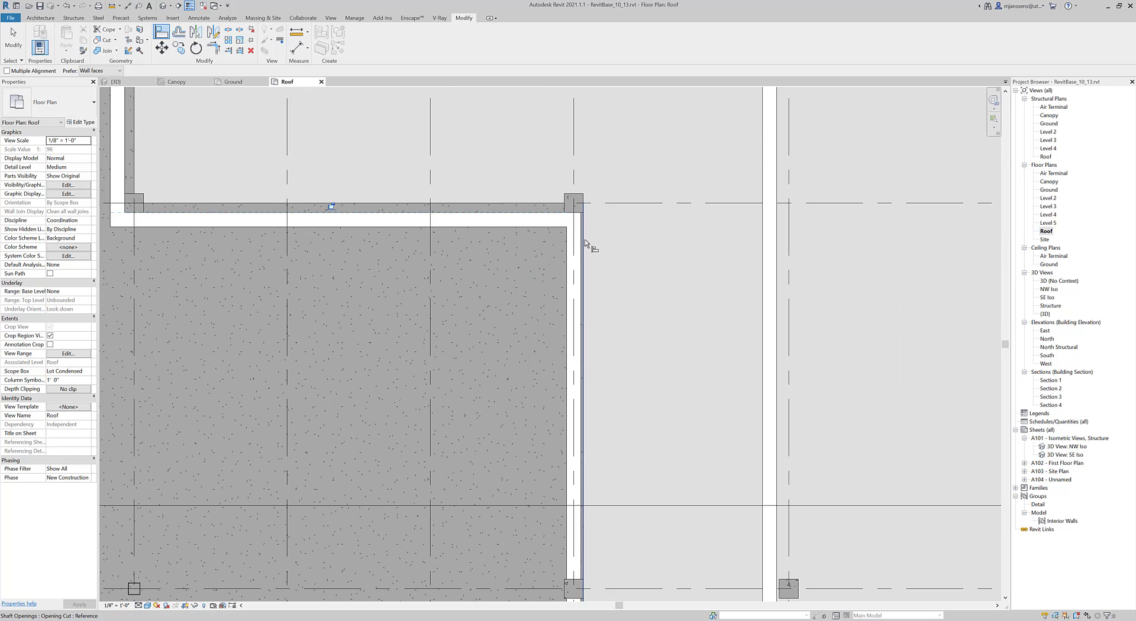
Align the rooftop wall along grid I against the roof-side face of its column.
left_click(565, 207)
left_click(579, 231)
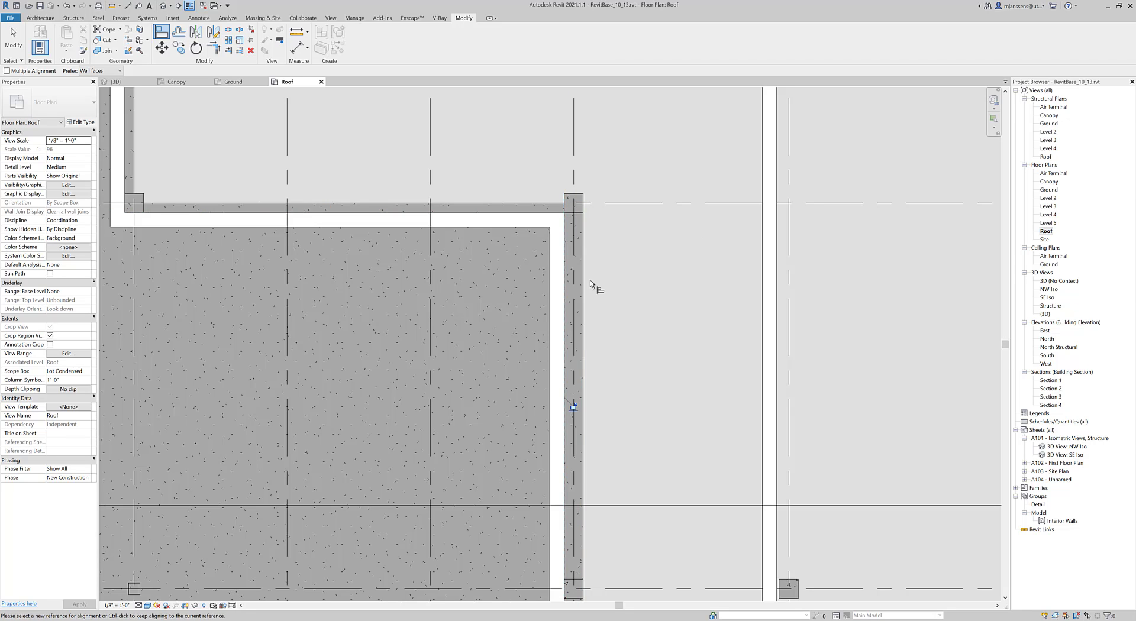
Try to align the rooftop wall along grid 3 against the roof-side face of its column.
middle_click_drag(577, 479, 647, 270)
middle_click_drag(631, 483, 647, 274)
scroll(635, 364, "up", 1)
scroll(612, 402, "up", 3)
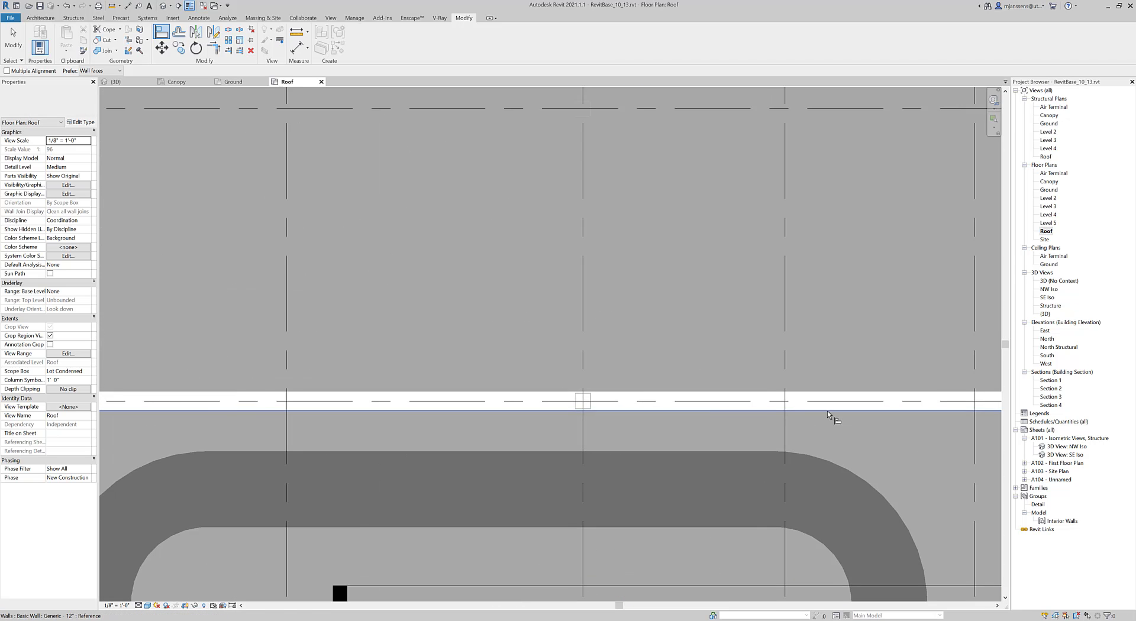
left_click(602, 413)
scroll(601, 413, "down", 2)
middle_click_drag(582, 426, 782, 423)
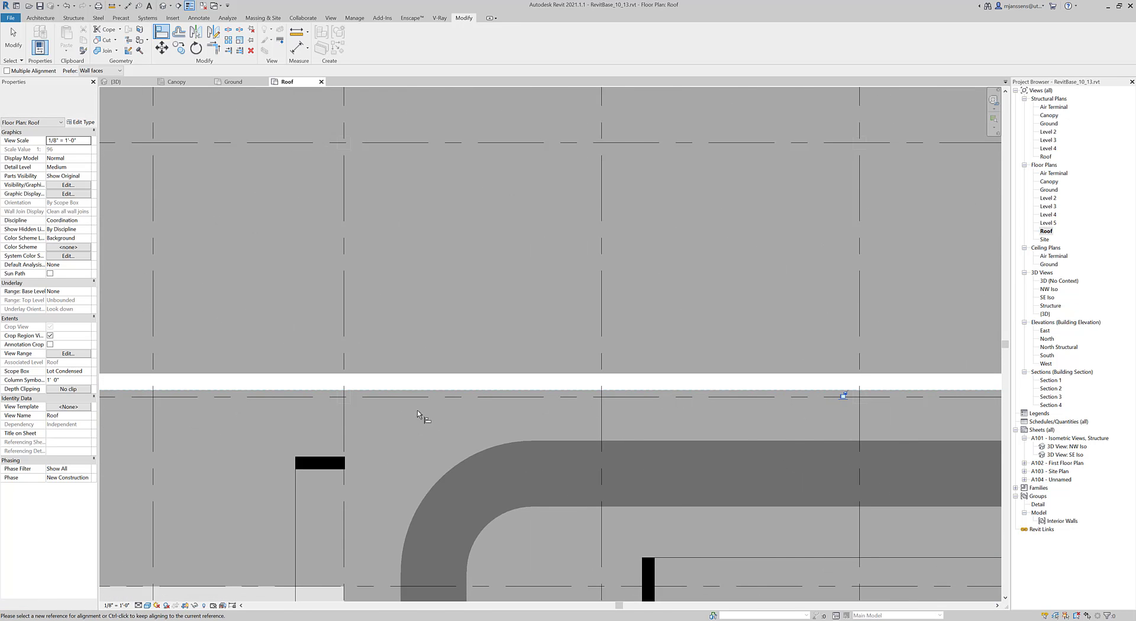
scroll(619, 421, "up", 4)
key("Escape")
key("Escape")
scroll(653, 444, "down", 3)
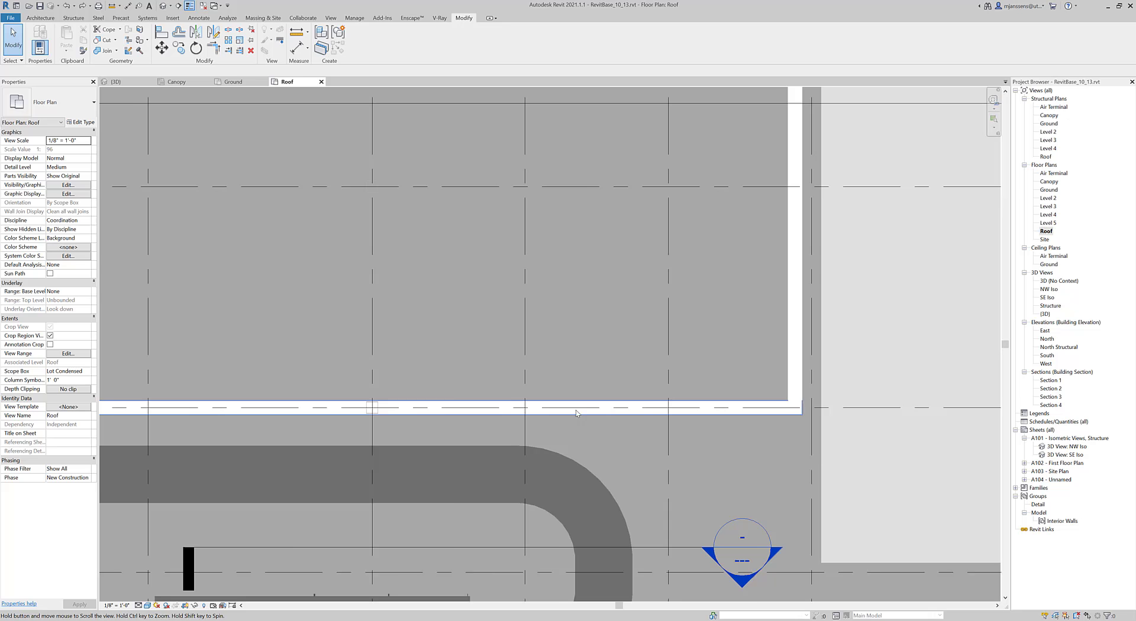
Extend the end of the grid 3 rooftop wall past the column at grid B to the slab's outer edge.
scroll(778, 418, "up", 2)
middle_click_drag(778, 418, 781, 417)
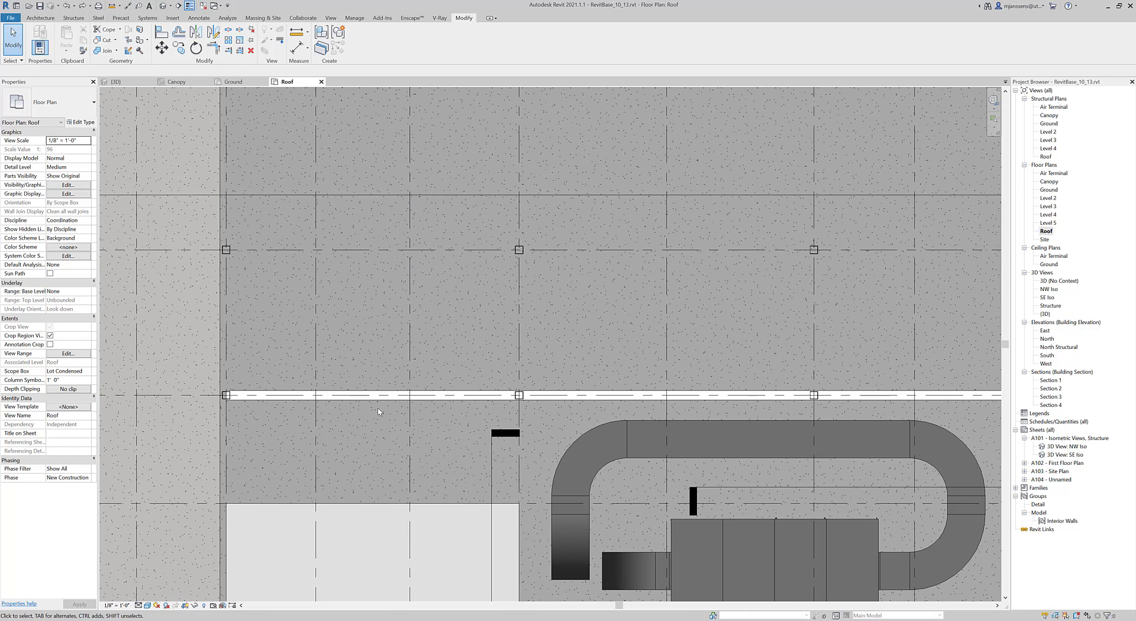
scroll(265, 400, "up", 2)
middle_click_drag(266, 401, 689, 400)
left_click(680, 398)
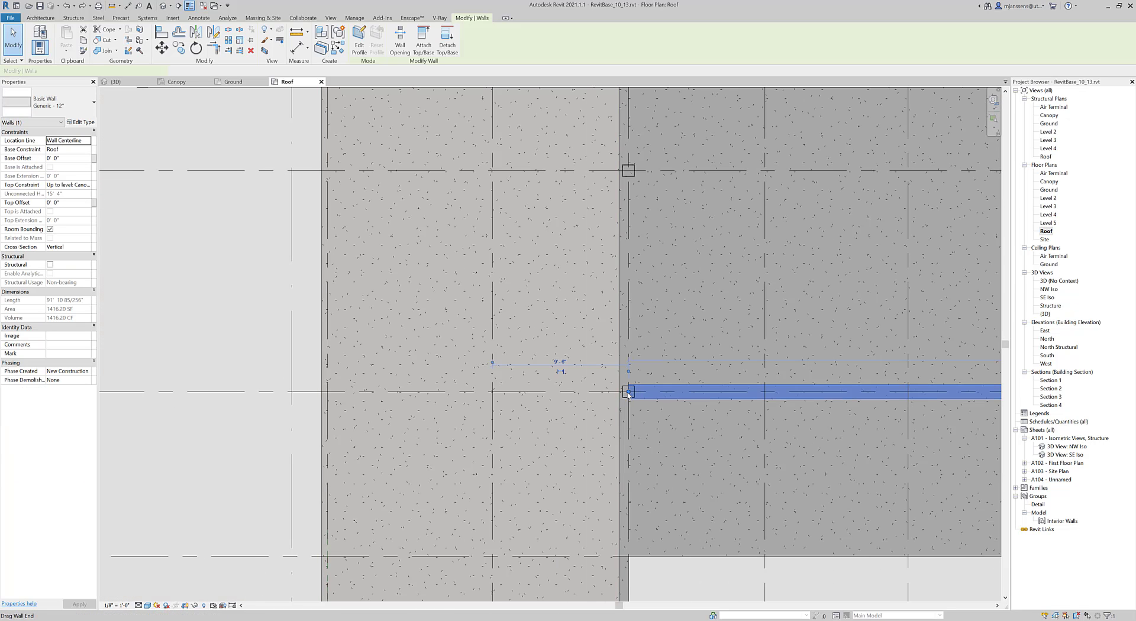
left_click_drag(628, 392, 322, 392)
scroll(442, 418, "down", 6)
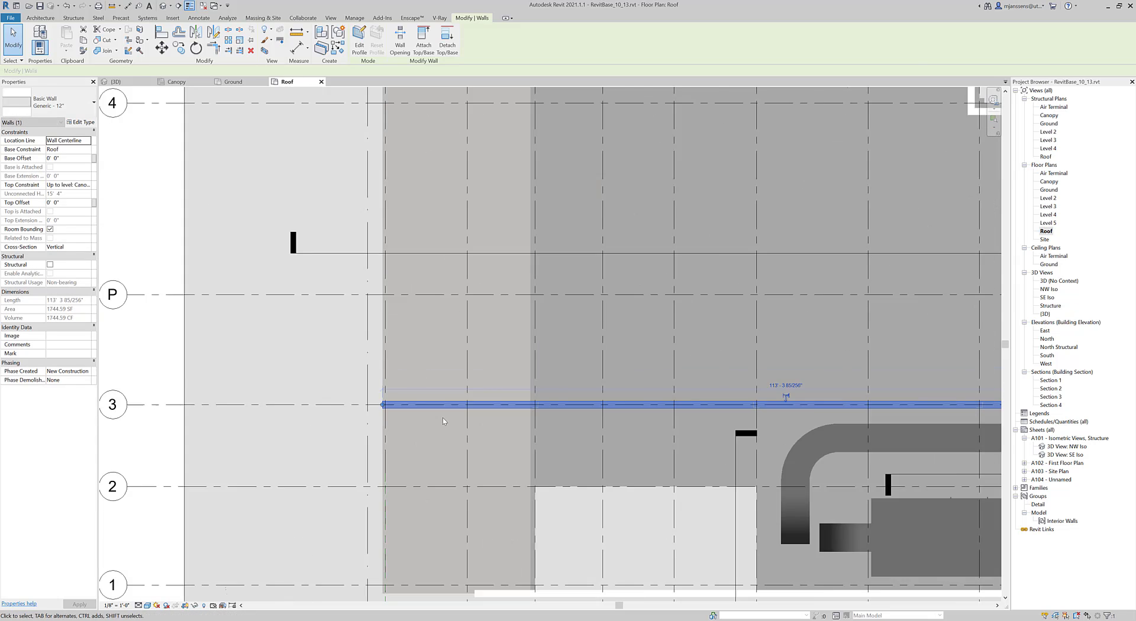
Extend the end of the Ground-to-Canopy wall near grid 1 out to the slab's outer edge.
middle_click_drag(442, 418, 612, 317)
scroll(577, 440, "up", 3)
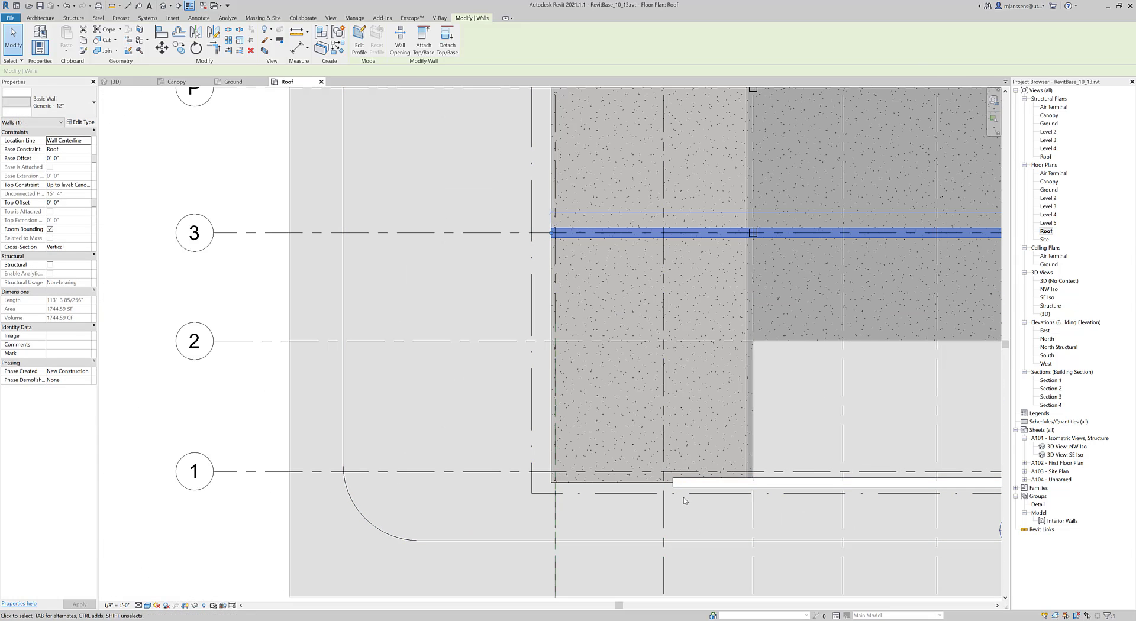
left_click(680, 484)
left_click_drag(672, 479, 547, 477)
Open the 3D view, clear the wall selection and examine the extended walls around the roof.
left_click(115, 81)
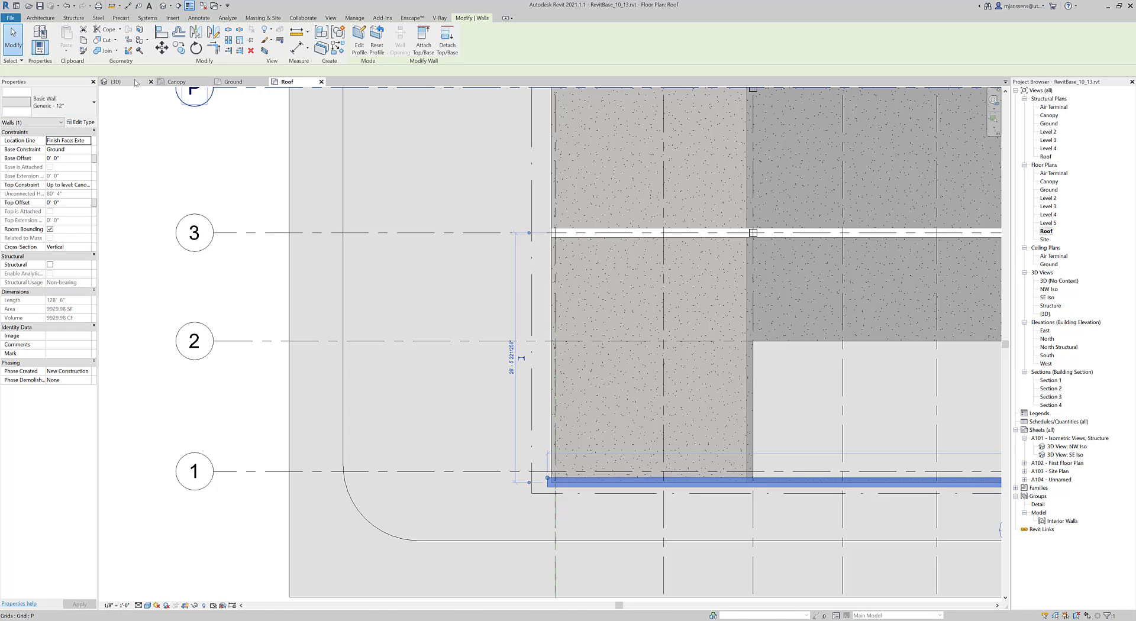
scroll(731, 436, "down", 5)
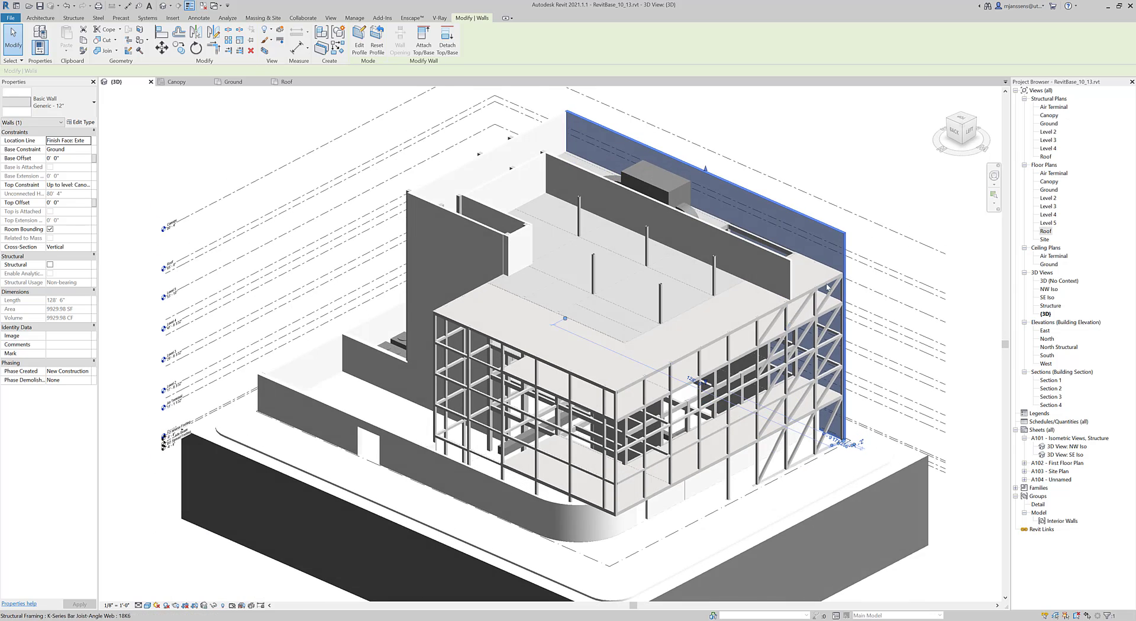
left_click(859, 157)
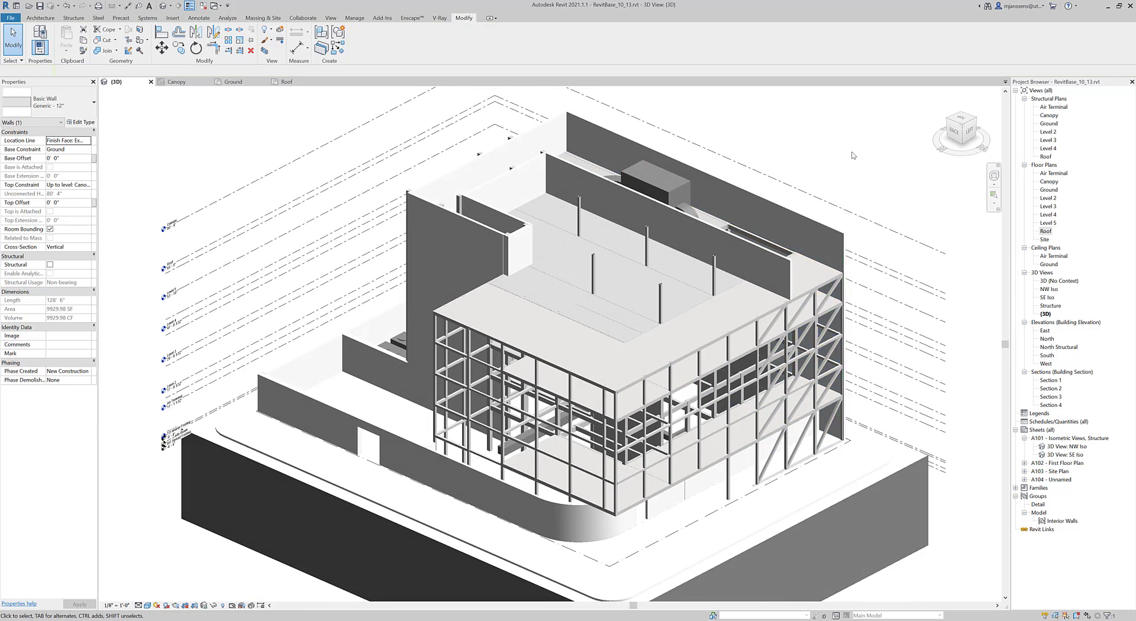